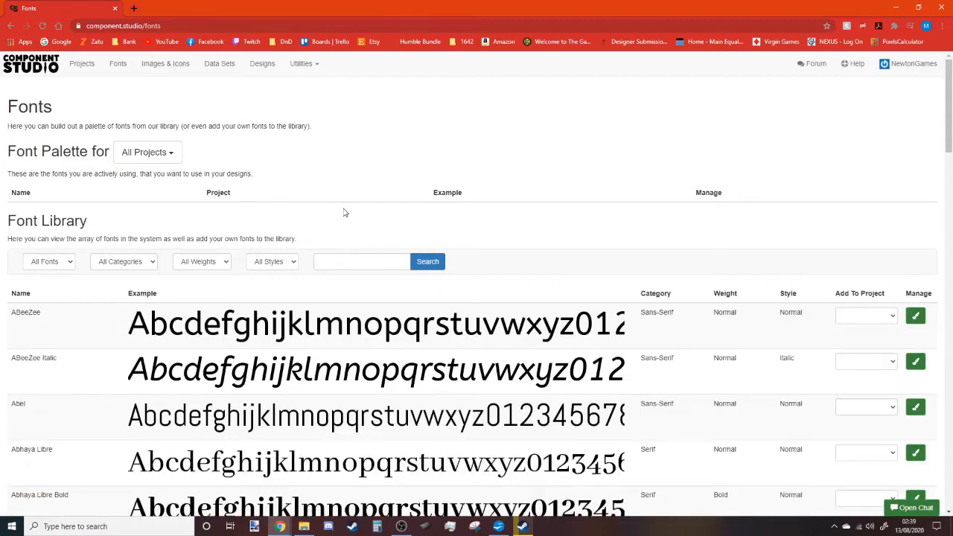
# Set Add To Project to PirateGame and add Aclonica to its font palette.
pyautogui.scroll(-3, 446, 265)
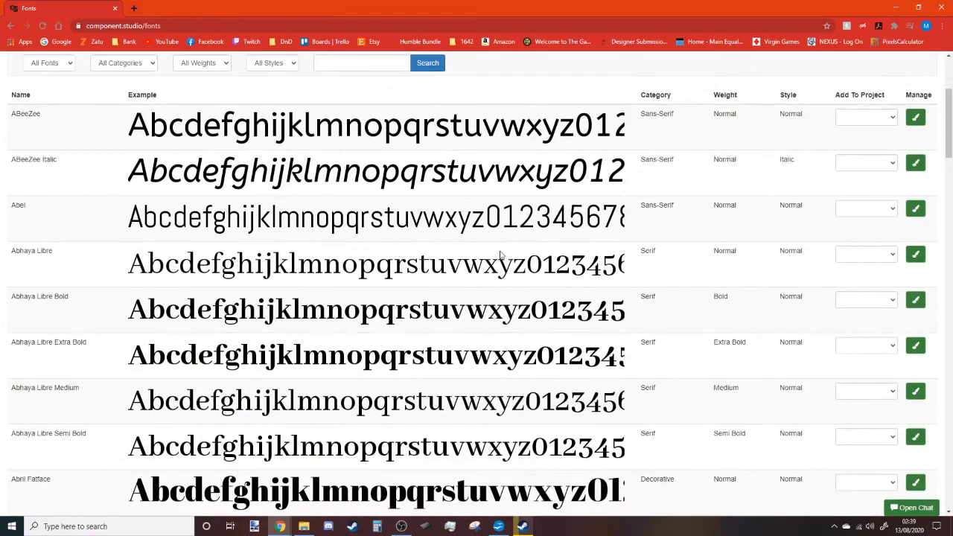
pyautogui.scroll(-3, 504, 255)
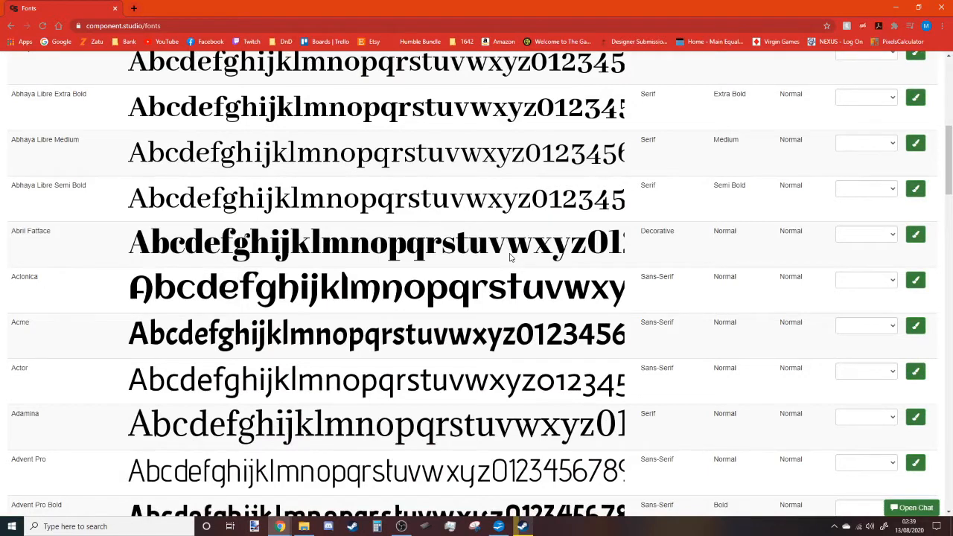
pyautogui.scroll(-1, 510, 257)
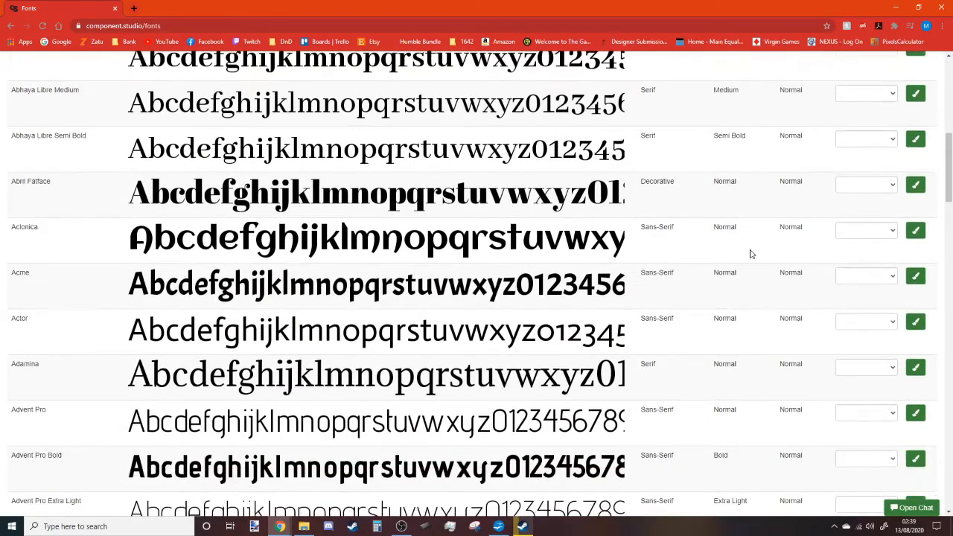
pyautogui.click(913, 233)
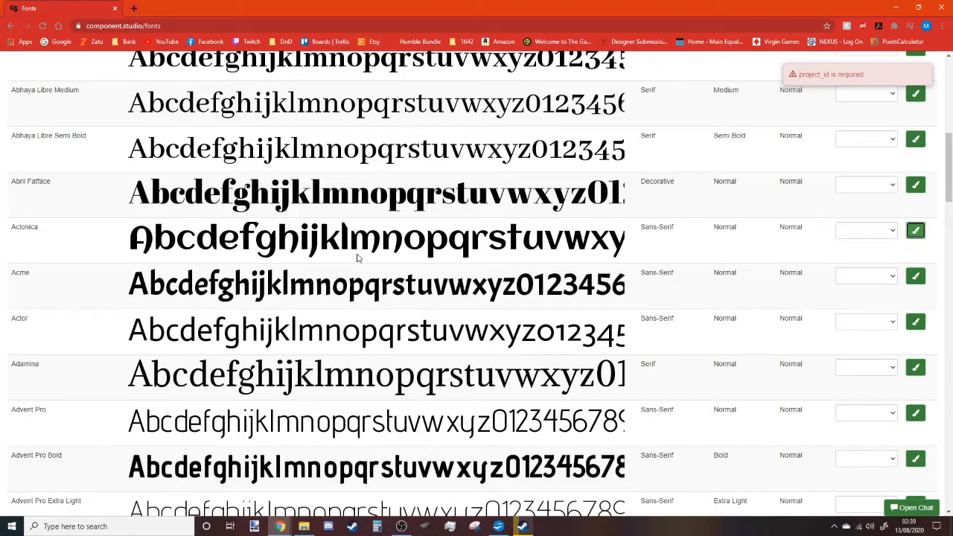
pyautogui.click(860, 234)
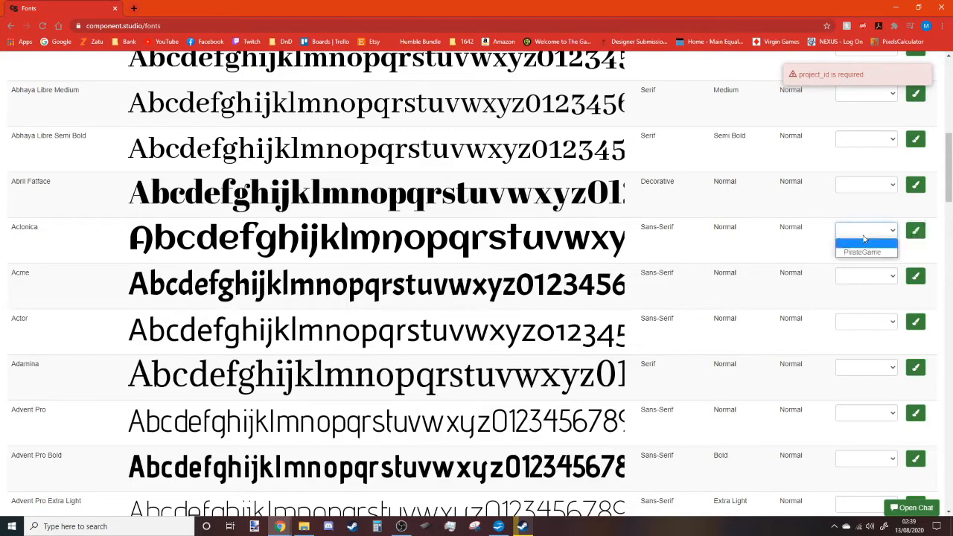
pyautogui.click(871, 253)
pyautogui.click(915, 231)
# Add Aguafina Script to the PirateGame palette and load the next batch of fonts.
pyautogui.scroll(-5, 429, 254)
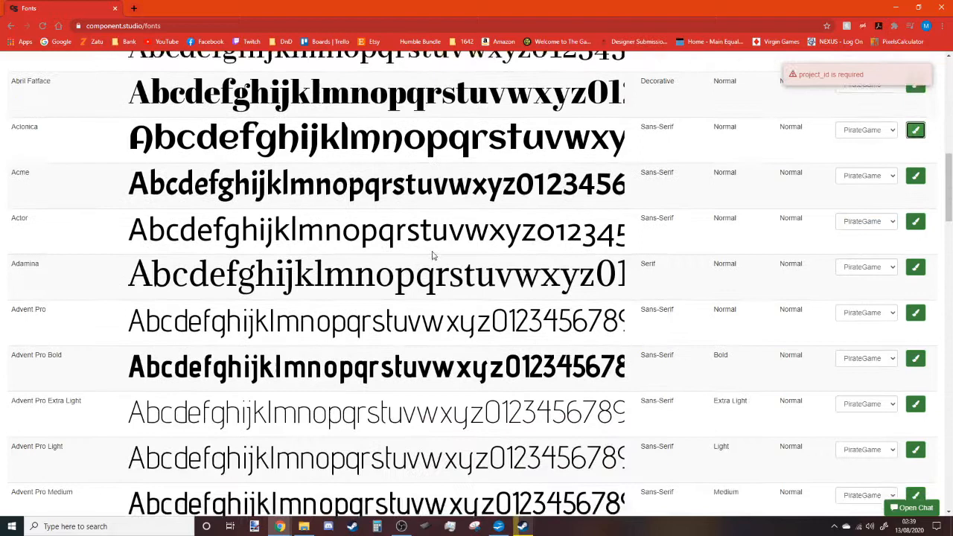
pyautogui.scroll(-3, 435, 255)
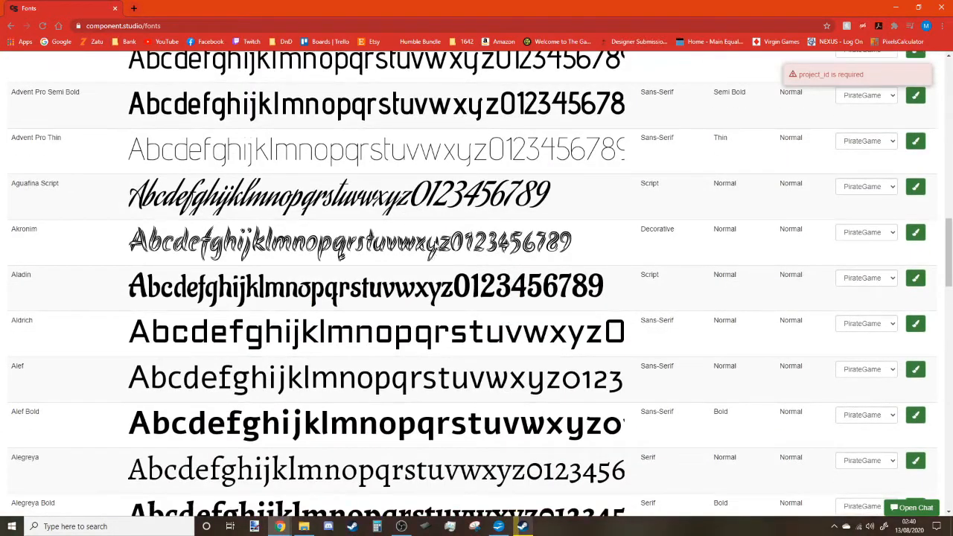
pyautogui.click(915, 186)
pyautogui.scroll(-15, 441, 298)
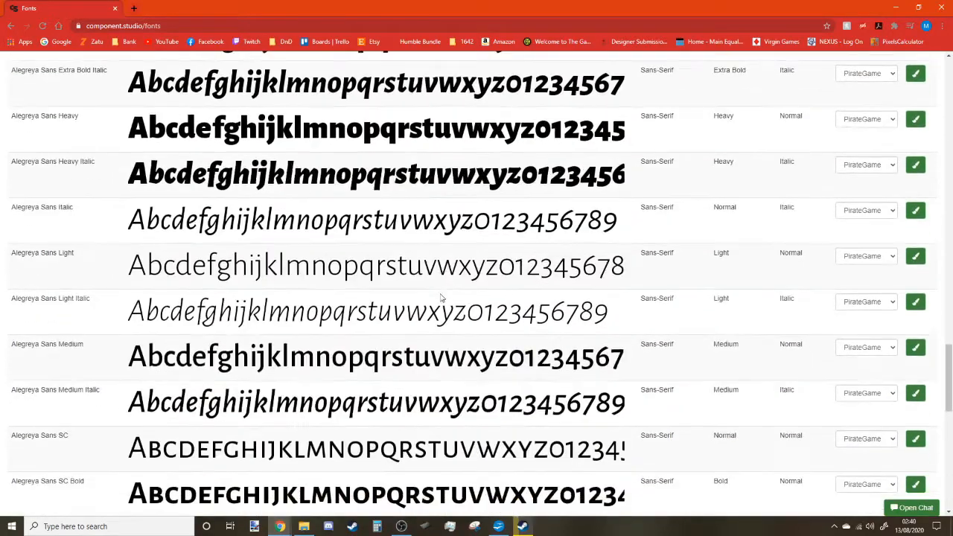
pyautogui.scroll(-3, 441, 298)
pyautogui.scroll(-3, 441, 298)
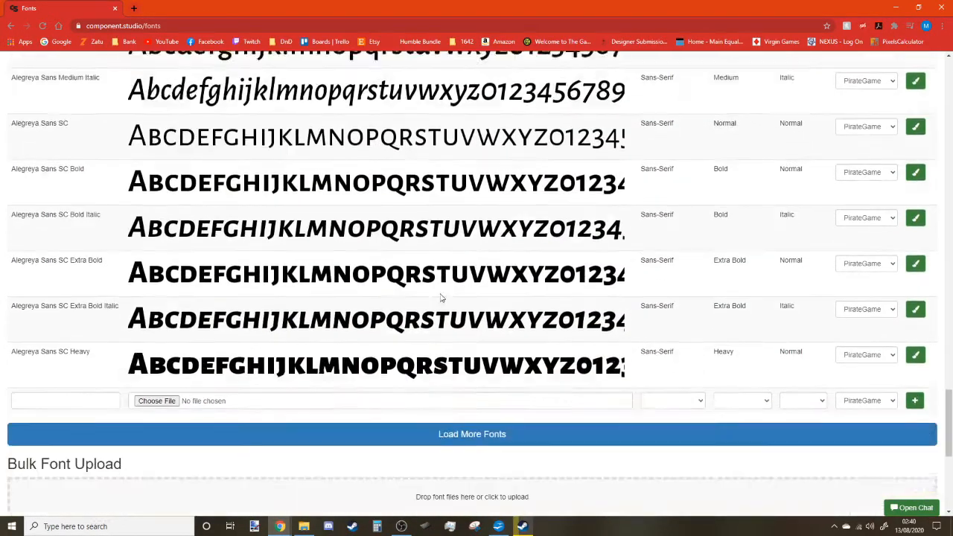
pyautogui.click(438, 347)
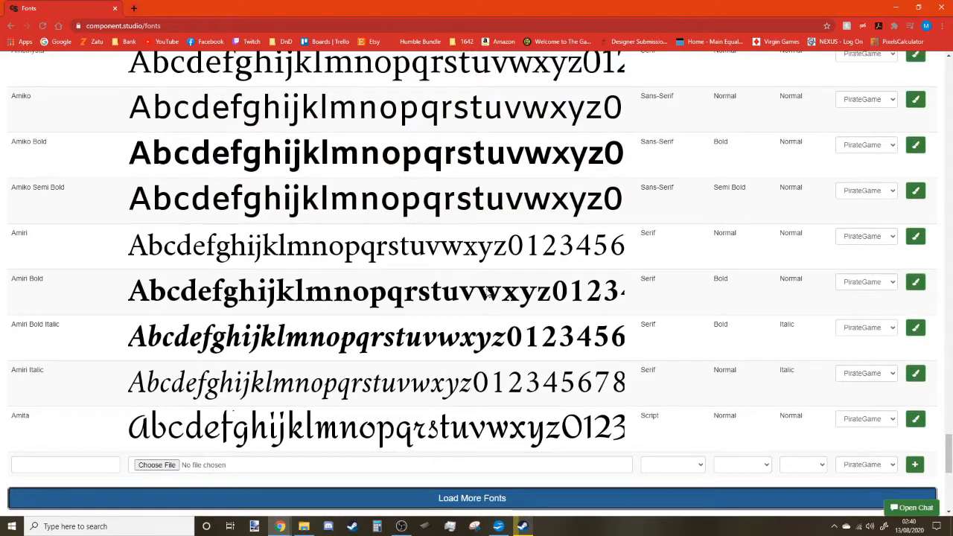
# Add the Amita font to the PirateGame font palette.
pyautogui.click(915, 419)
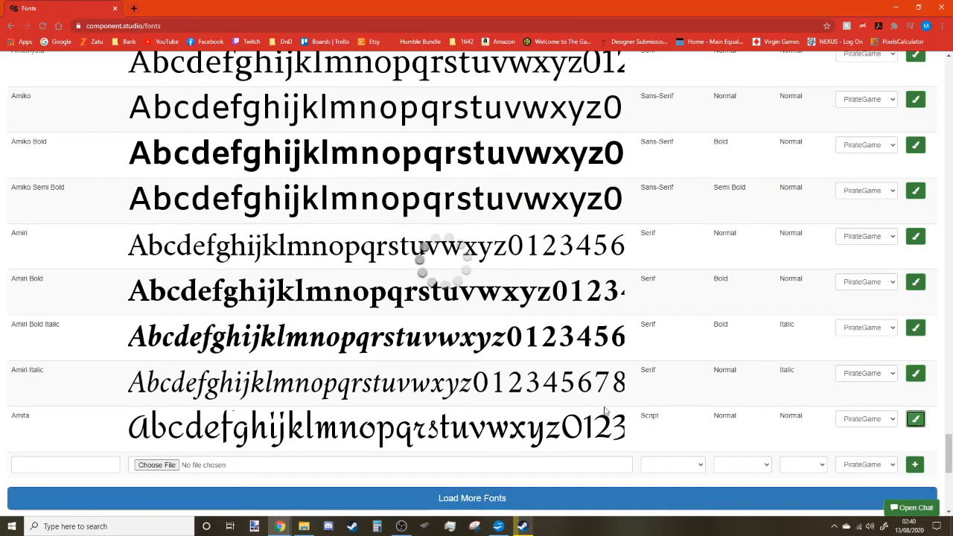
pyautogui.scroll(4, 459, 387)
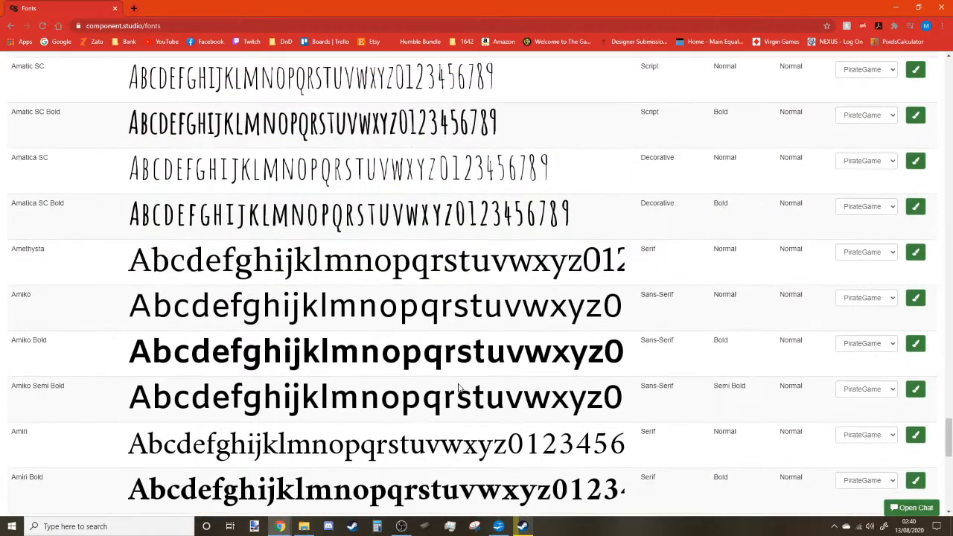
pyautogui.scroll(5, 460, 387)
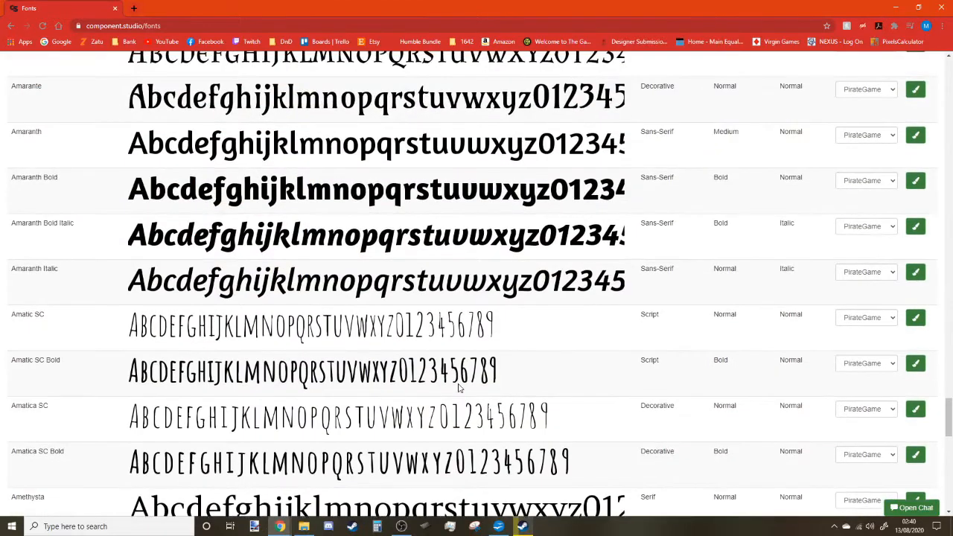
pyautogui.scroll(1, 460, 387)
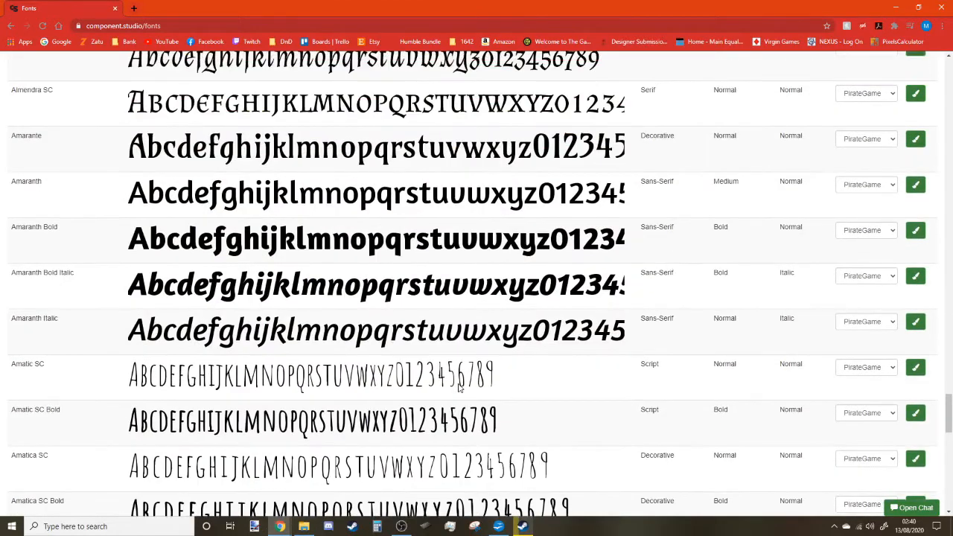
pyautogui.scroll(3, 459, 387)
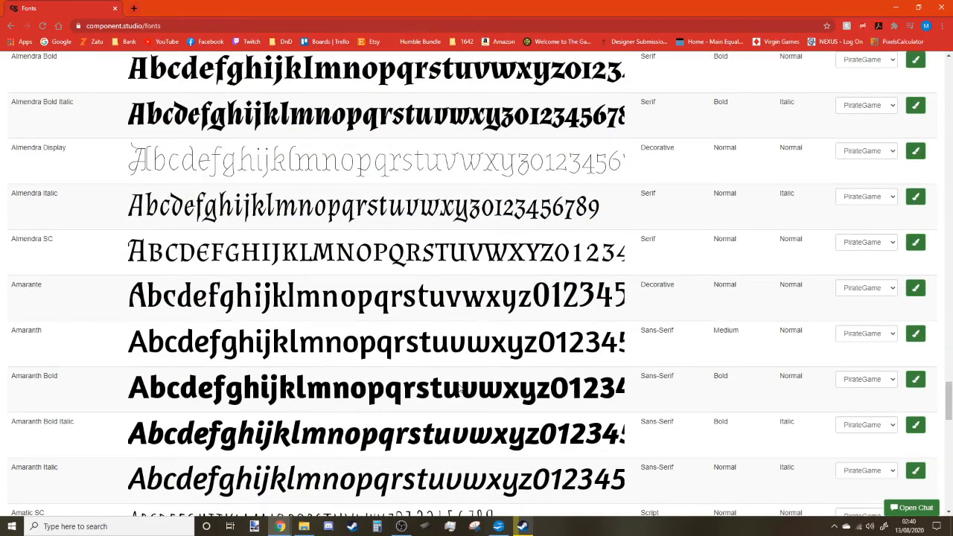
pyautogui.scroll(4, 461, 389)
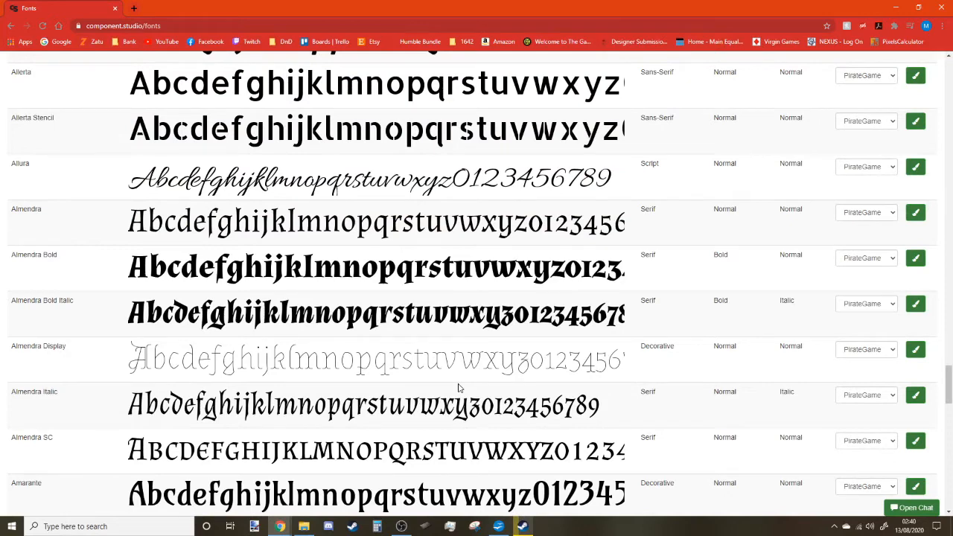
pyautogui.scroll(-20, 460, 387)
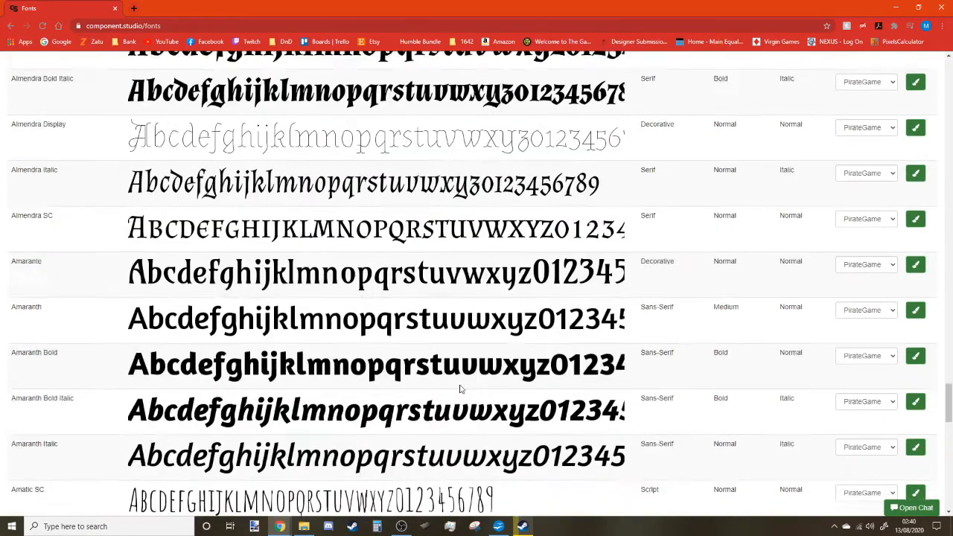
# Load another batch of library fonts, from Archivo Narrow through Arya Bold.
pyautogui.click(477, 299)
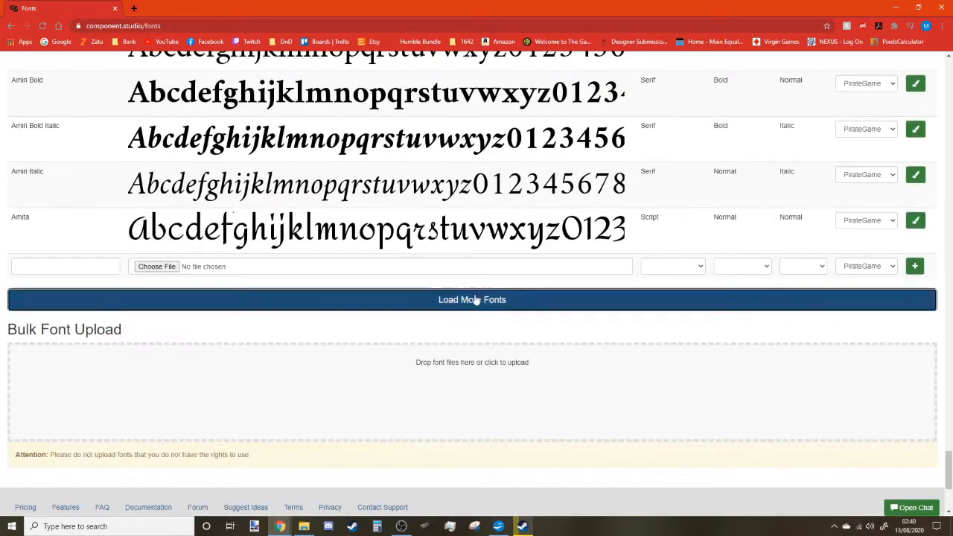
pyautogui.scroll(3, 578, 289)
pyautogui.scroll(5, 581, 294)
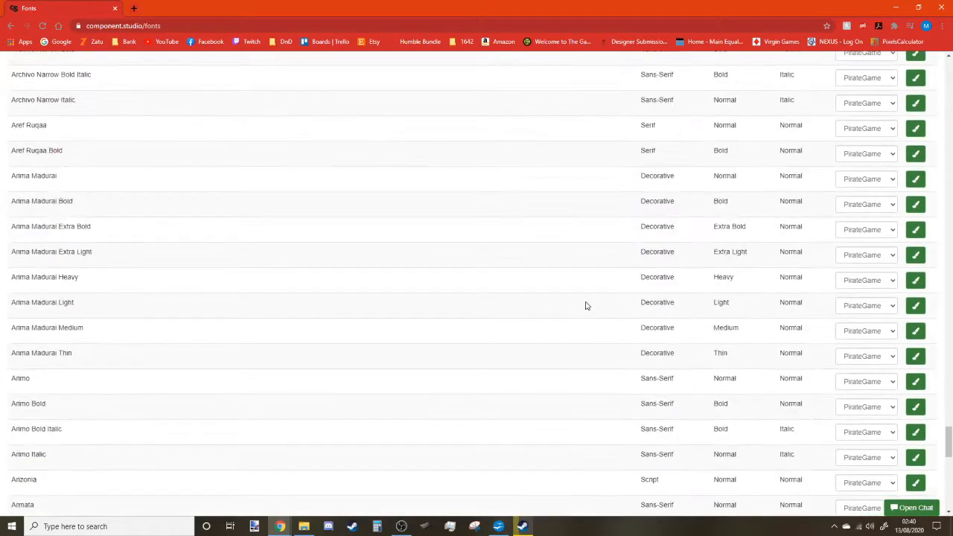
pyautogui.scroll(-4, 586, 306)
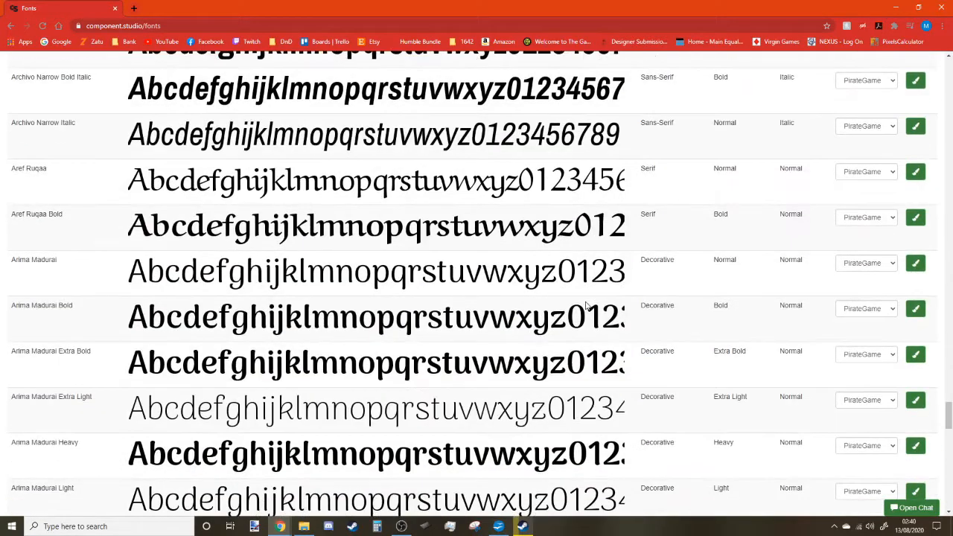
pyautogui.scroll(-10, 586, 305)
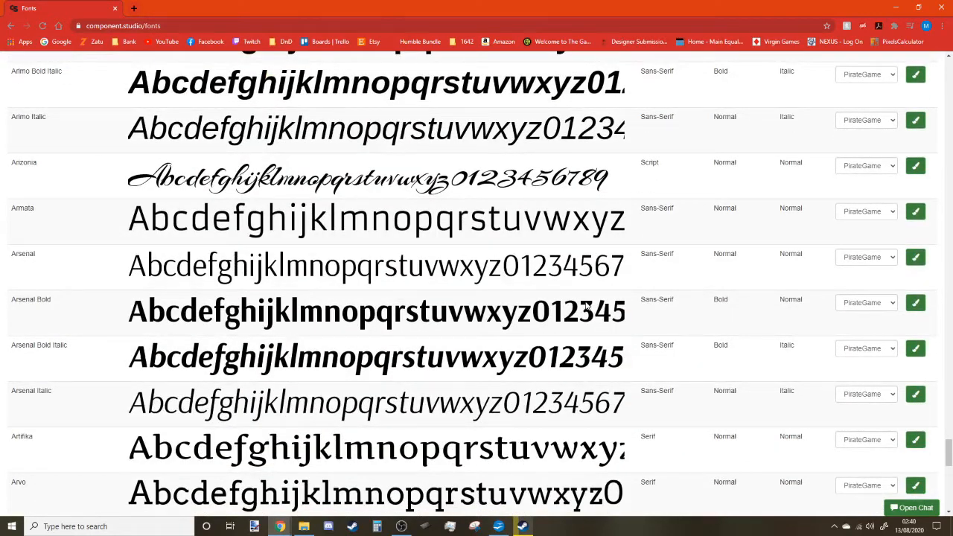
pyautogui.scroll(-9, 586, 305)
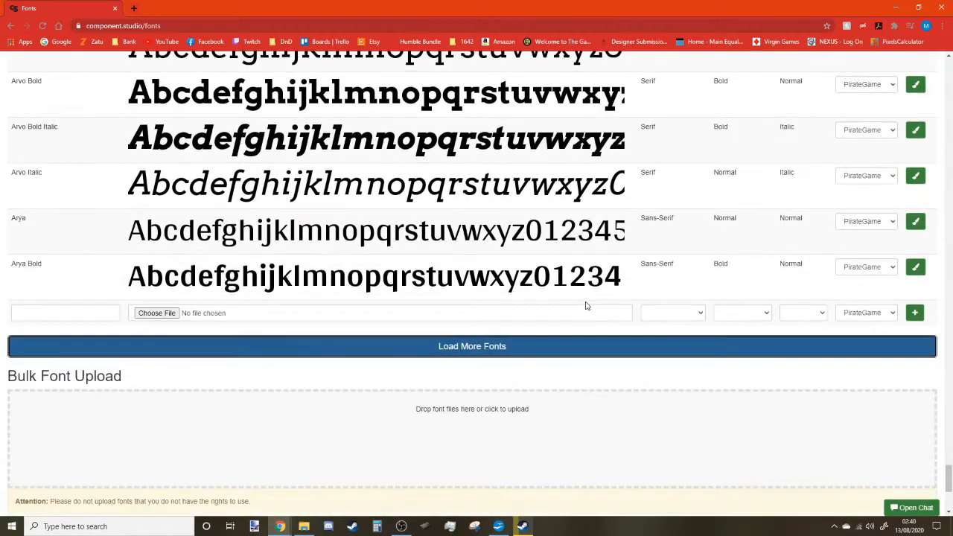
# Load more library fonts and scroll down to Astloch Bold.
pyautogui.click(515, 353)
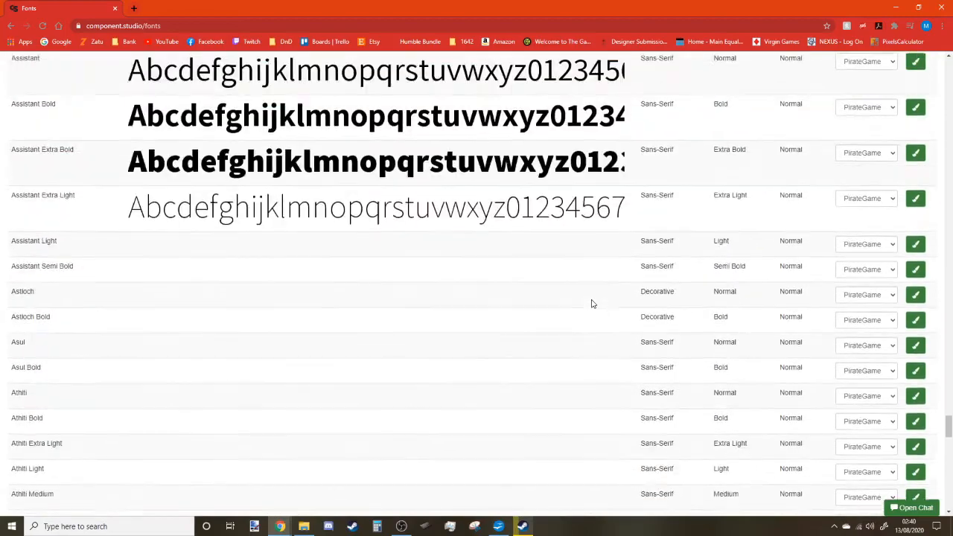
pyautogui.scroll(20, 593, 304)
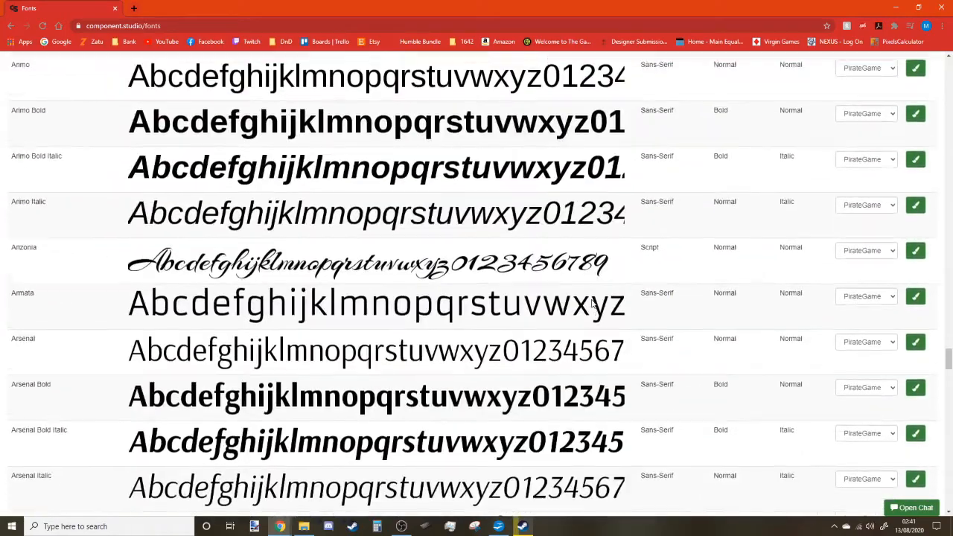
pyautogui.scroll(-9, 593, 304)
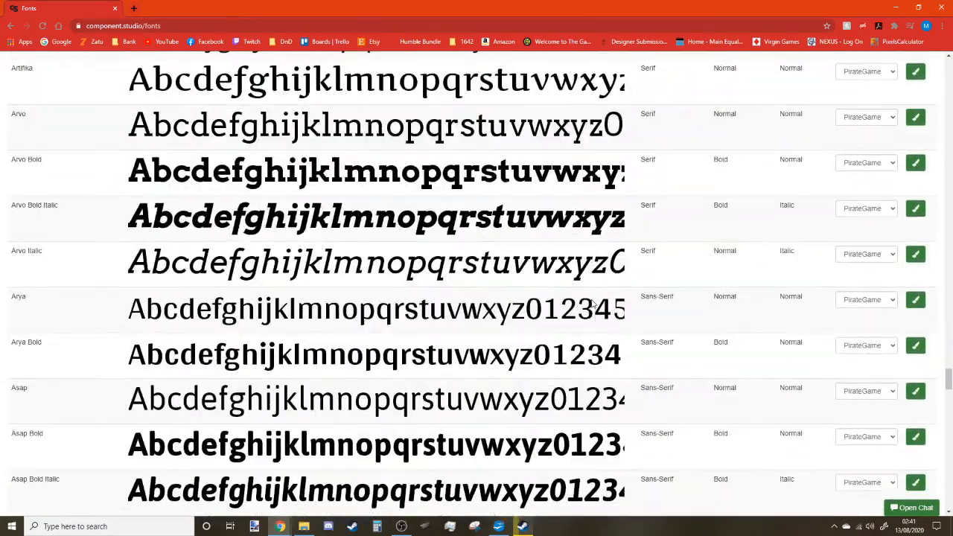
pyautogui.scroll(-8, 592, 304)
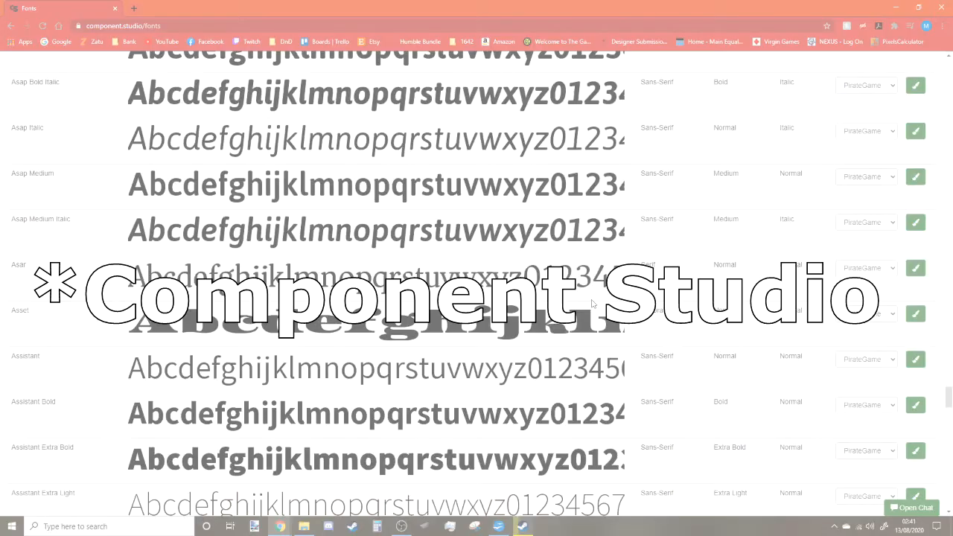
pyautogui.scroll(-7, 593, 304)
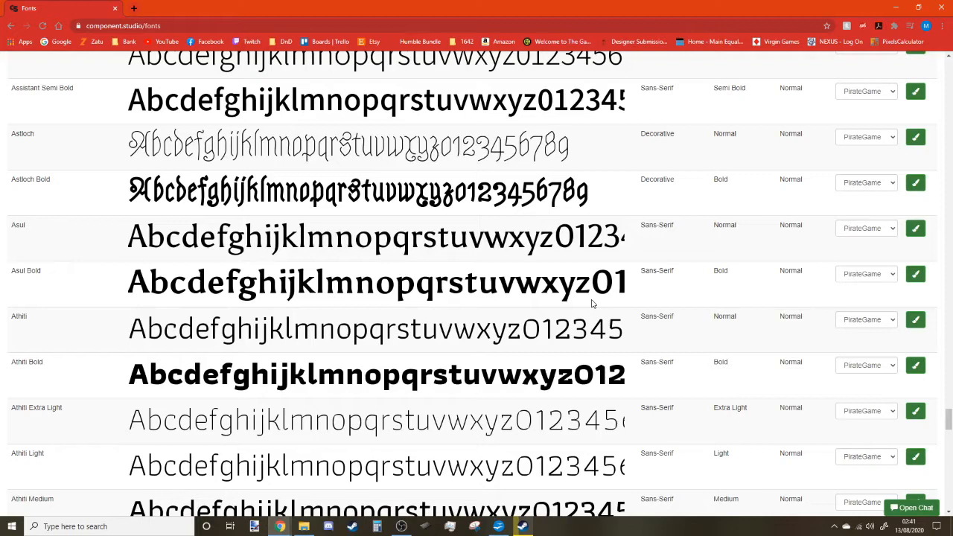
pyautogui.scroll(-3, 521, 208)
pyautogui.scroll(-8, 521, 209)
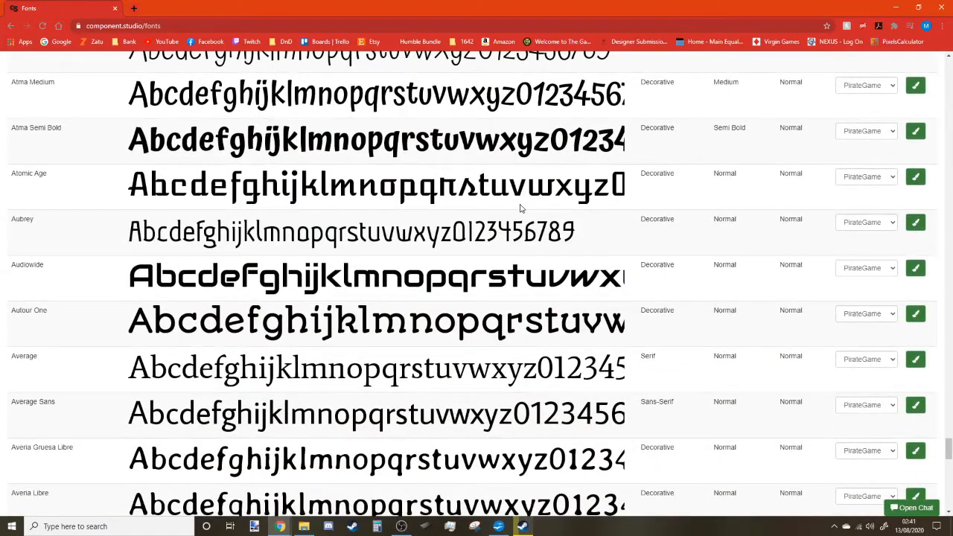
pyautogui.scroll(-14, 522, 208)
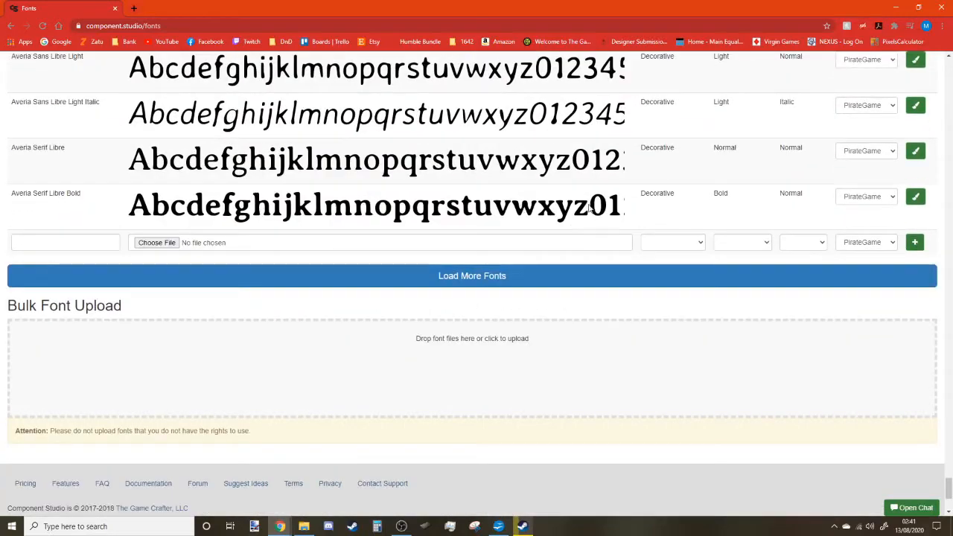
# Add Astloch Bold to PirateGame and go to the Component Data Sets page.
pyautogui.middleClick(696, 457)
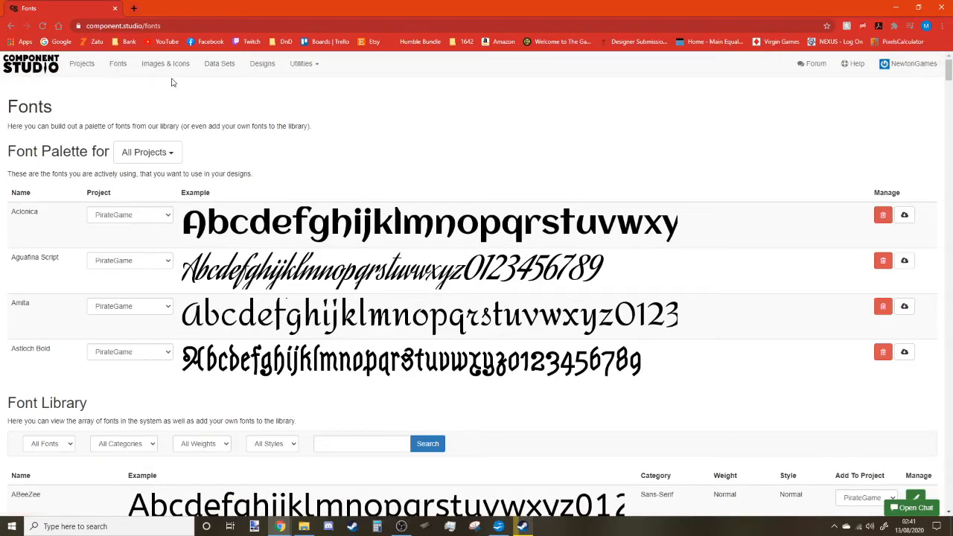
pyautogui.click(223, 68)
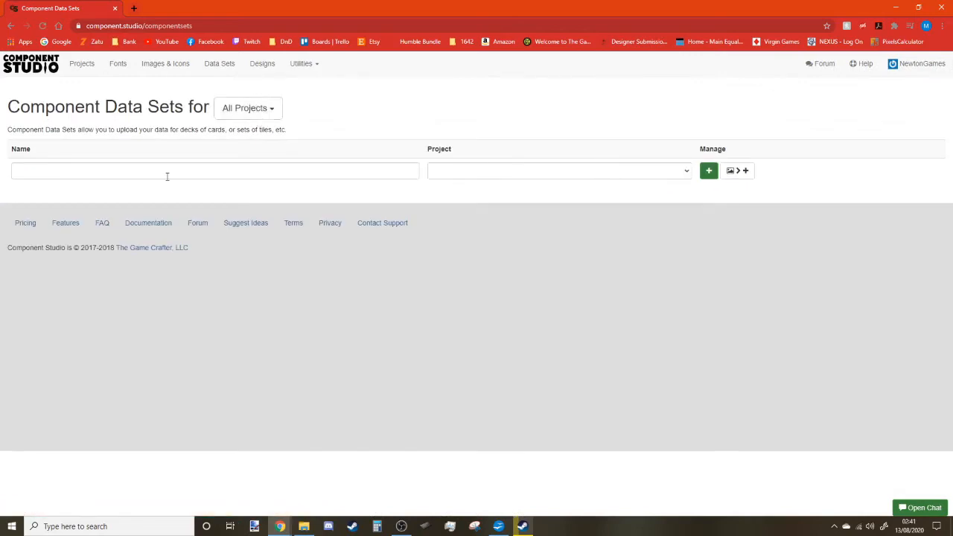
# Create a 'Crew Cards' data set assigned to the PirateGame project.
pyautogui.click(492, 171)
pyautogui.click(464, 194)
pyautogui.click(357, 174)
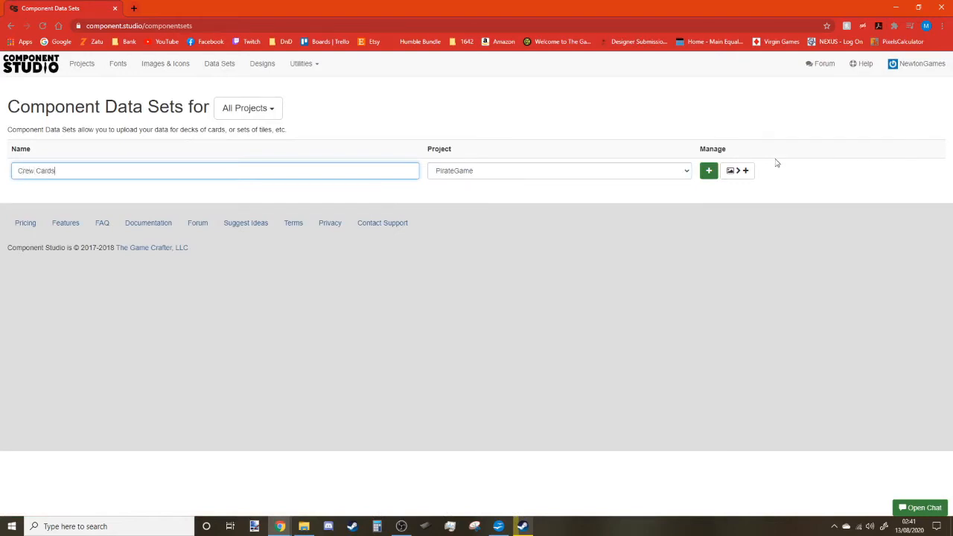
pyautogui.click(709, 170)
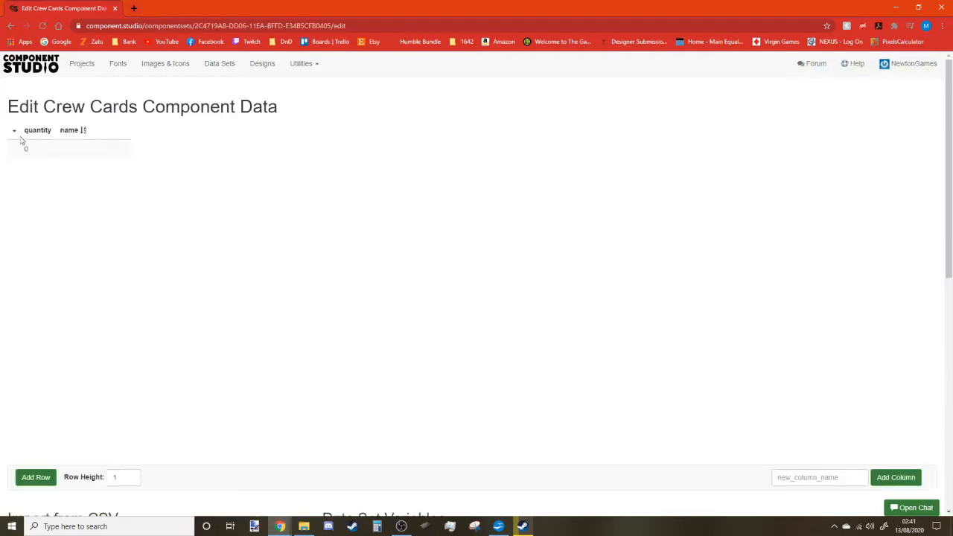
# Add one card row plus the Cost and Text columns to Crew Cards.
pyautogui.click(37, 480)
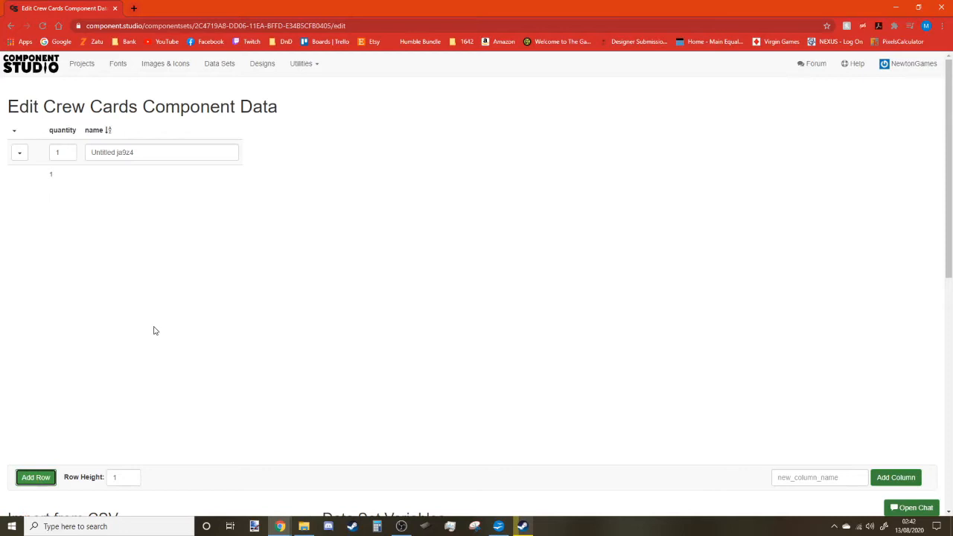
pyautogui.click(902, 482)
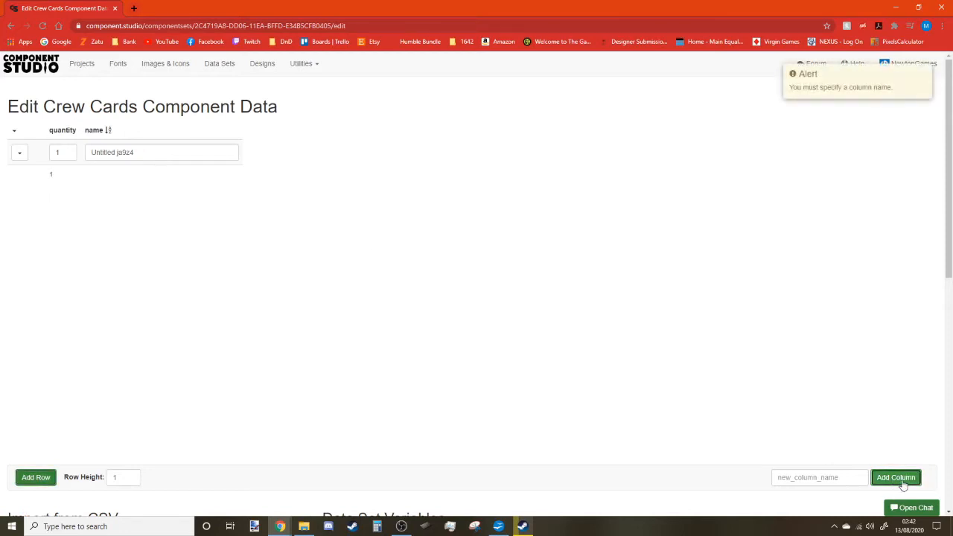
pyautogui.click(829, 476)
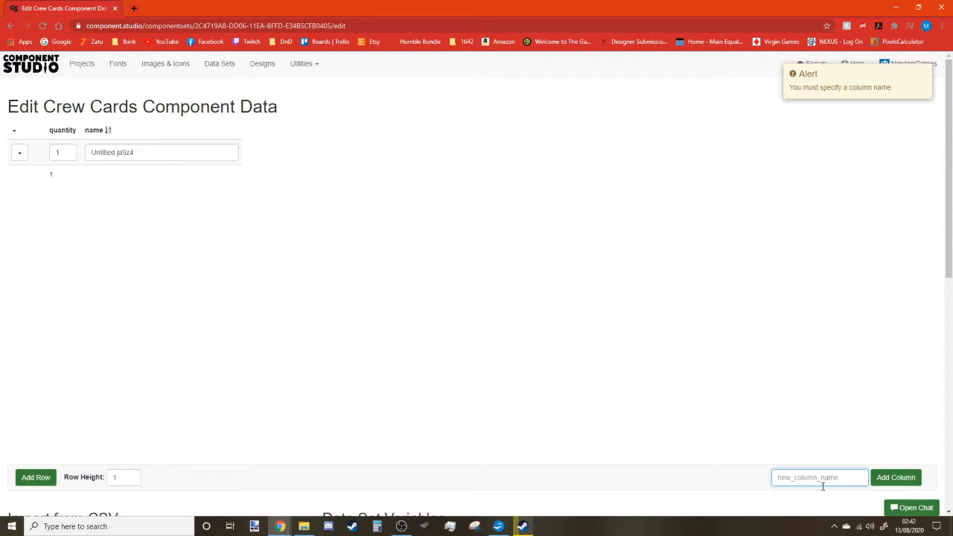
pyautogui.write('Cost')
pyautogui.click(896, 477)
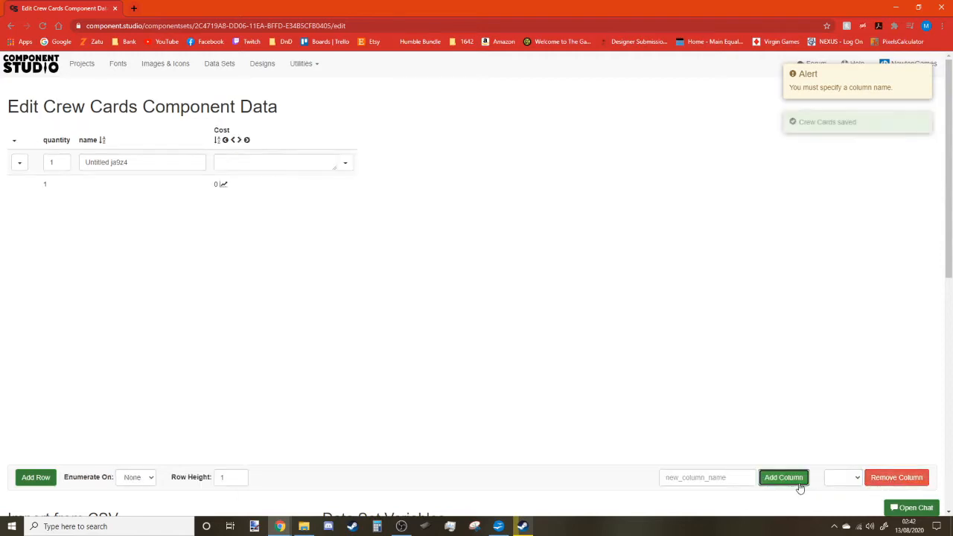
pyautogui.click(728, 477)
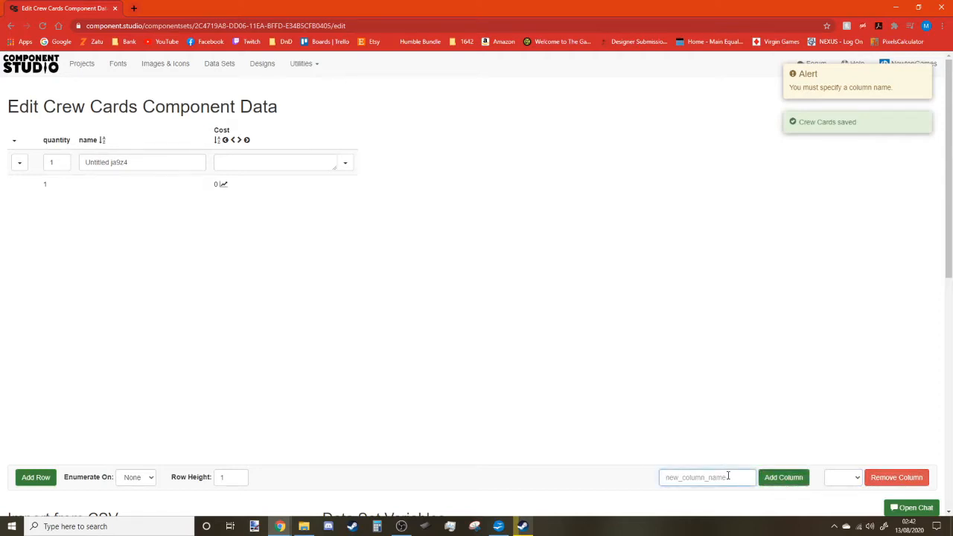
pyautogui.write('Tezx')
pyautogui.press('BackSpace')
pyautogui.press('BackSpace')
pyautogui.write('xt')
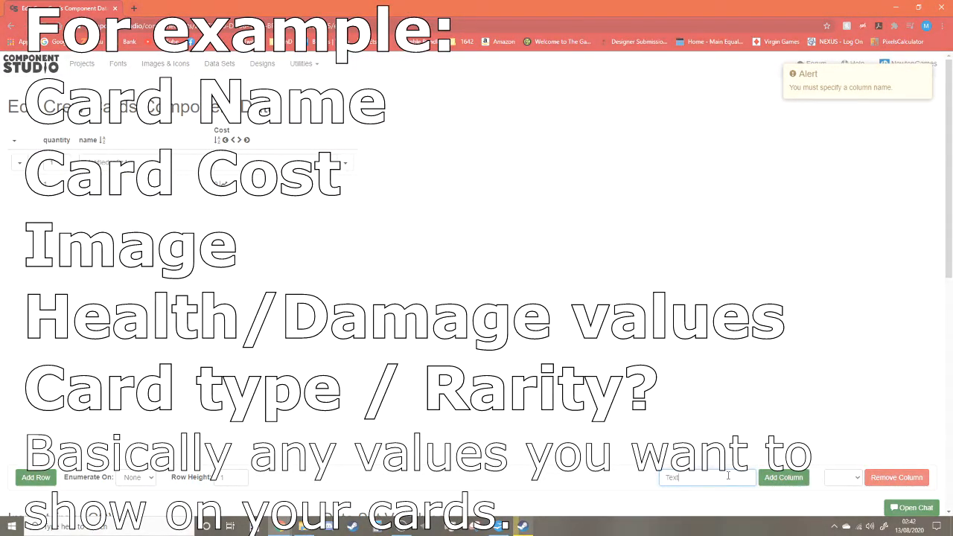
pyautogui.click(783, 478)
# Add the Damage, Health and Renown columns.
pyautogui.click(737, 477)
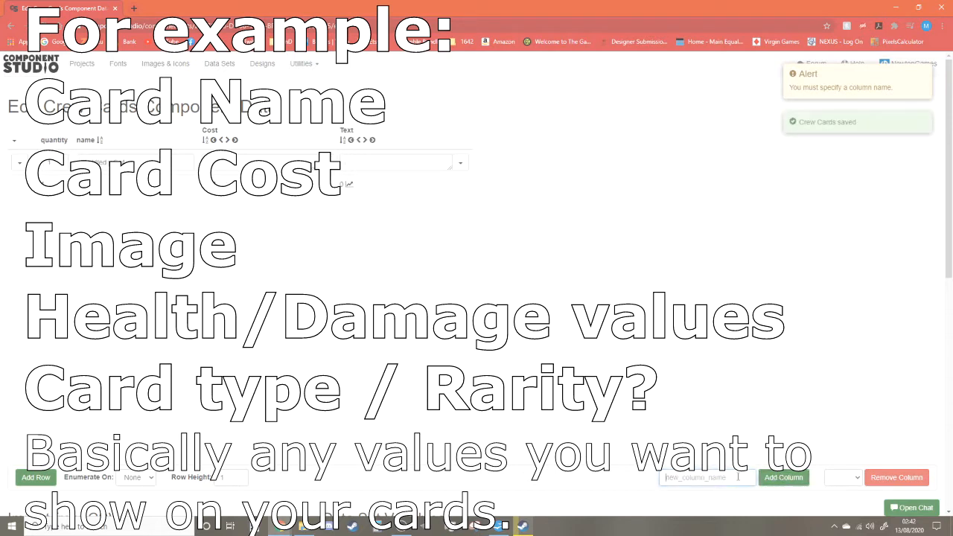
pyautogui.write('Damage')
pyautogui.click(784, 477)
pyautogui.click(708, 480)
pyautogui.write('Health')
pyautogui.press('Return')
pyautogui.write('Renown')
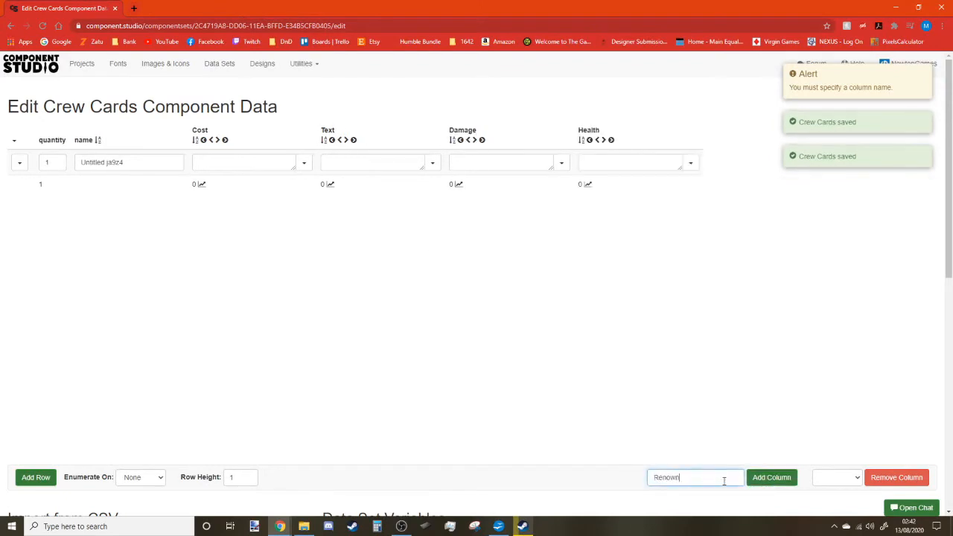
pyautogui.click(768, 483)
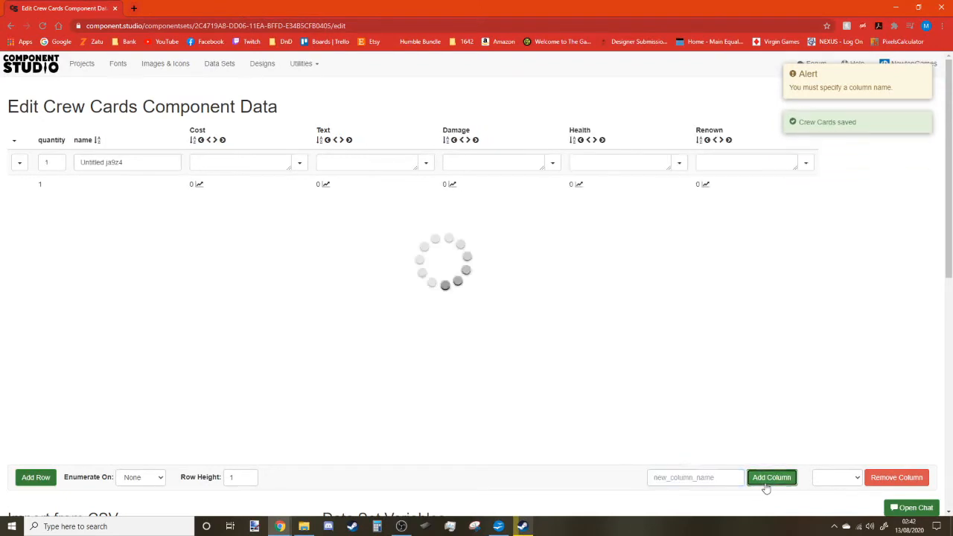
# Create the 'Crew Deck' design for PirateGame using the Crew Cards data.
pyautogui.click(257, 65)
pyautogui.click(195, 170)
pyautogui.click(203, 198)
pyautogui.click(65, 171)
pyautogui.write('Crew Deck')
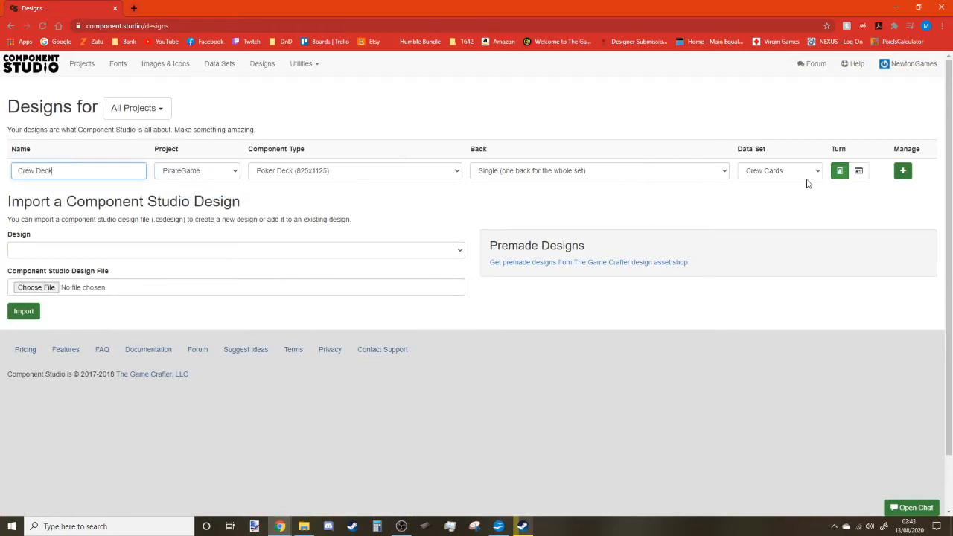
pyautogui.click(903, 172)
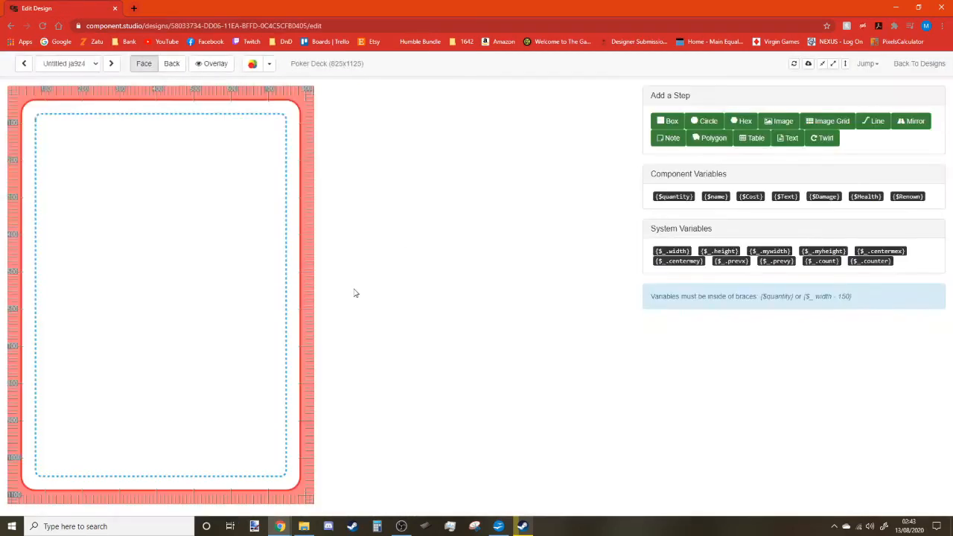
# Add a Card Name text step and outline its area on the card.
pyautogui.click(788, 138)
pyautogui.hotkey('ctrl', 'a')
pyautogui.write('Card')
pyautogui.hotkey('ctrl', 'z')
pyautogui.click(651, 210)
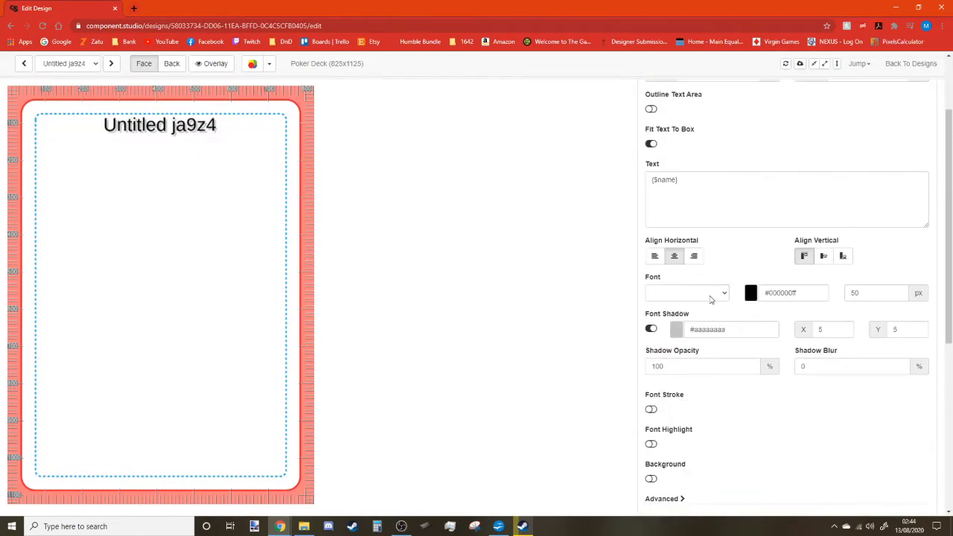
# Try Aguafina Script, Amita and Astloch Bold for the card name, settling on Aguafina Script.
pyautogui.click(708, 294)
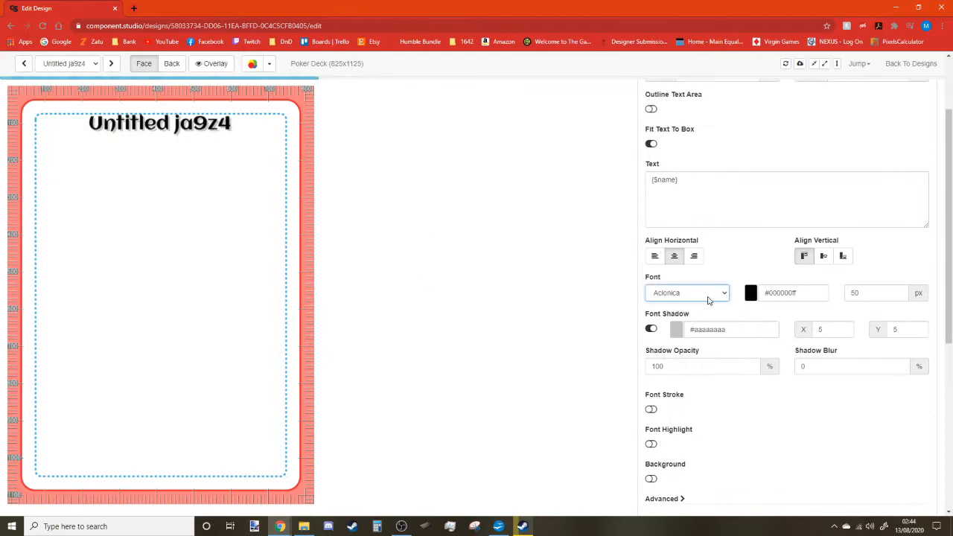
pyautogui.click(709, 300)
pyautogui.click(708, 315)
pyautogui.click(708, 297)
pyautogui.click(708, 324)
pyautogui.click(707, 298)
pyautogui.click(710, 331)
pyautogui.click(700, 295)
pyautogui.click(702, 314)
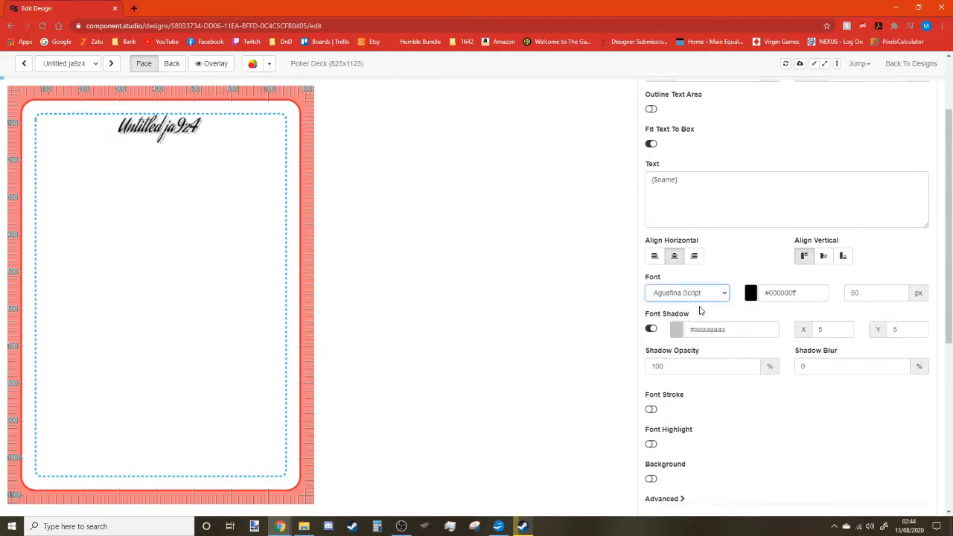
pyautogui.scroll(2, 698, 306)
pyautogui.click(715, 97)
# Add a black box step to the card, 10 high at Y 150.
pyautogui.click(665, 154)
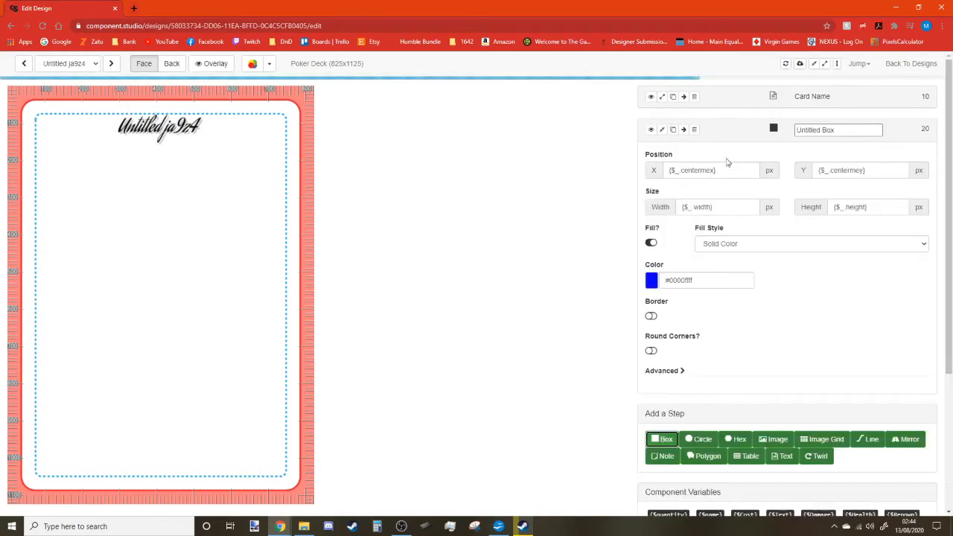
pyautogui.click(652, 280)
pyautogui.moveTo(682, 344); pyautogui.dragTo(689, 385)
pyautogui.click(830, 317)
pyautogui.moveTo(877, 209); pyautogui.dragTo(812, 210)
pyautogui.write('10')
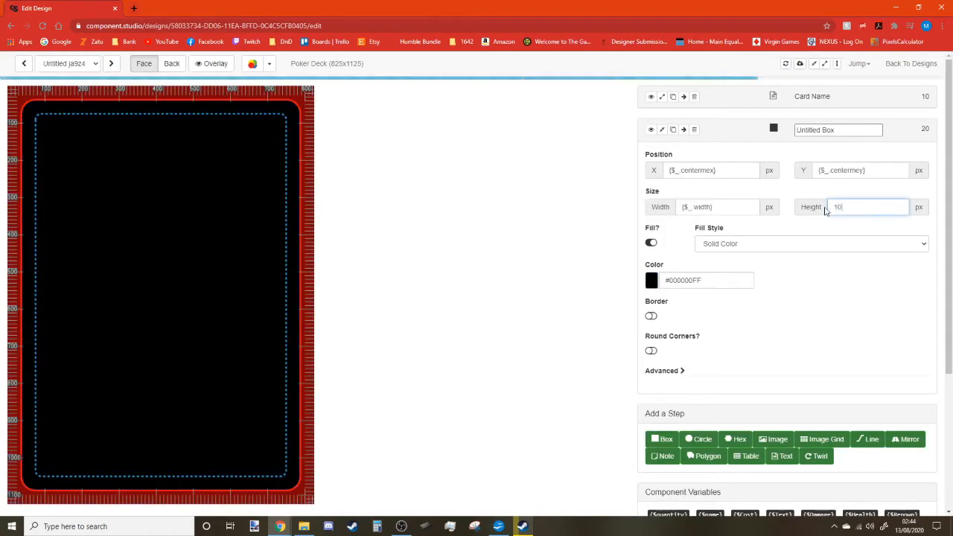
pyautogui.moveTo(864, 171); pyautogui.dragTo(789, 175)
pyautogui.write('150')
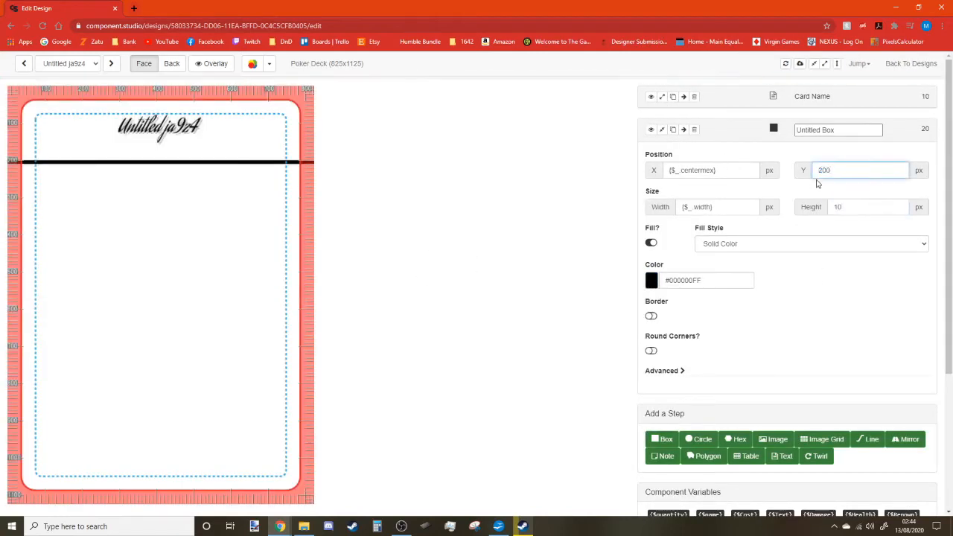
# Set the Card Name font size to 75.
pyautogui.click(718, 97)
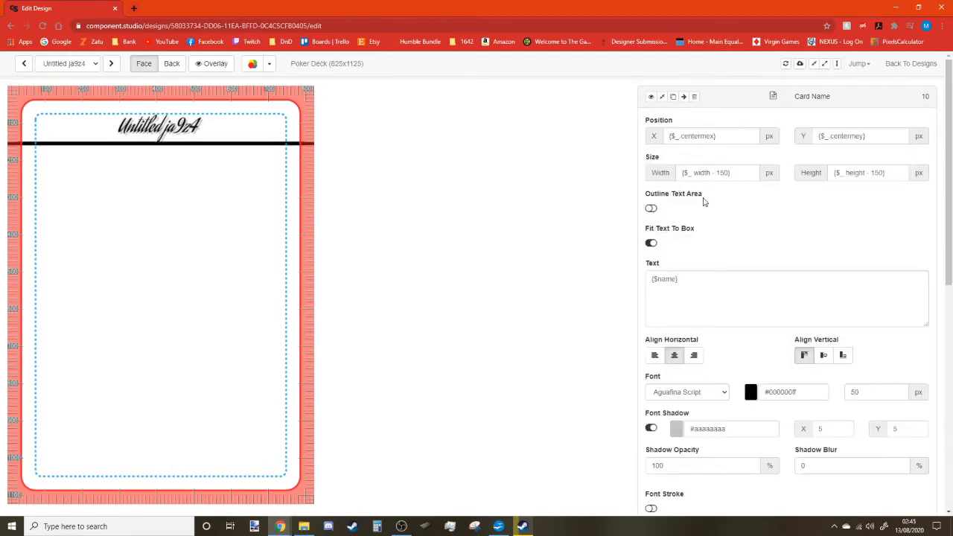
pyautogui.scroll(-1, 881, 361)
pyautogui.moveTo(870, 344); pyautogui.dragTo(831, 343)
pyautogui.write('75')
pyautogui.scroll(1, 831, 343)
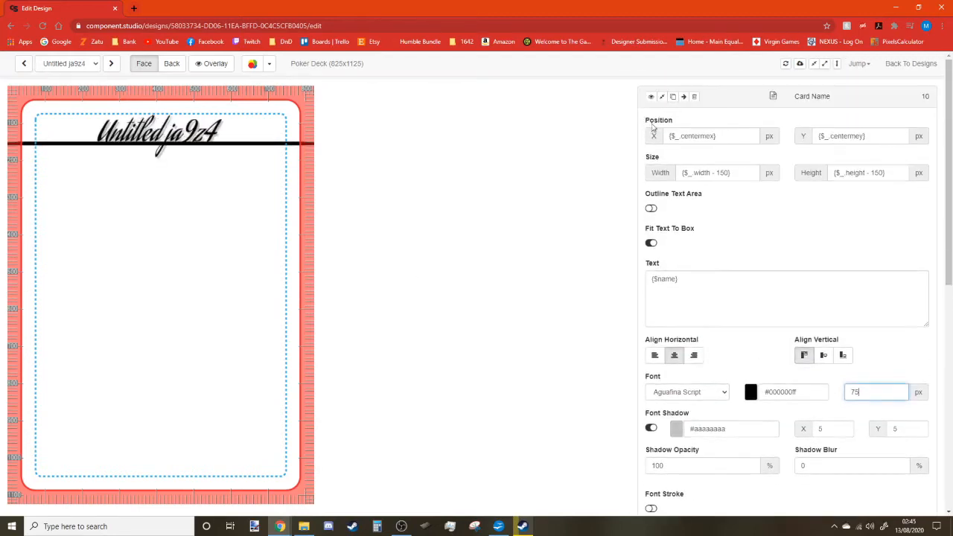
pyautogui.click(662, 97)
# Rename the box Name Line and set its height to 5 and Y to 200.
pyautogui.moveTo(846, 131); pyautogui.dragTo(776, 133)
pyautogui.click(849, 205)
pyautogui.write('5')
pyautogui.click(804, 170)
pyautogui.write('175')
pyautogui.moveTo(839, 170); pyautogui.dragTo(795, 178)
pyautogui.write('200')
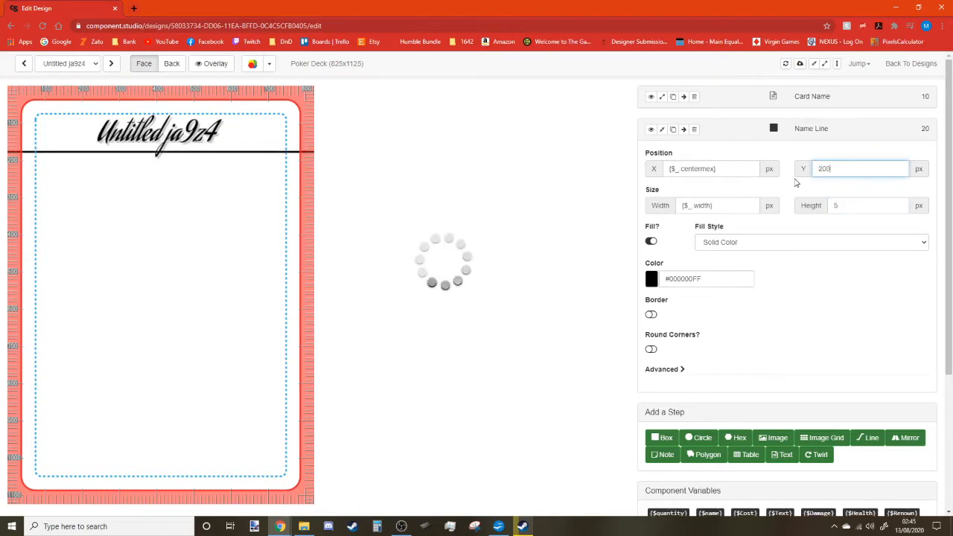
pyautogui.scroll(-3, 128, 270)
pyautogui.scroll(3, 128, 271)
pyautogui.click(662, 129)
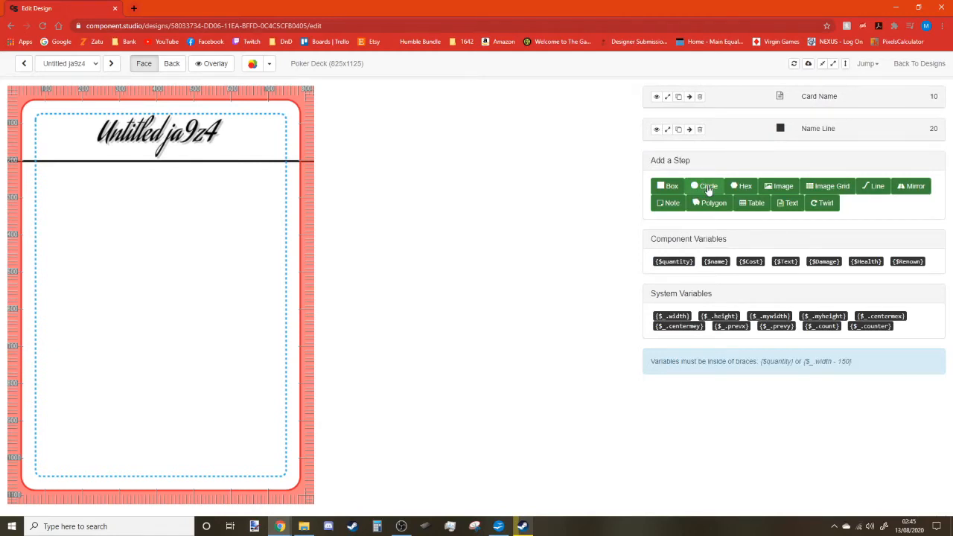
pyautogui.click(709, 190)
# Give the circle a border and try out its fill colour options.
pyautogui.click(654, 335)
pyautogui.click(652, 318)
pyautogui.click(755, 336)
pyautogui.click(782, 409)
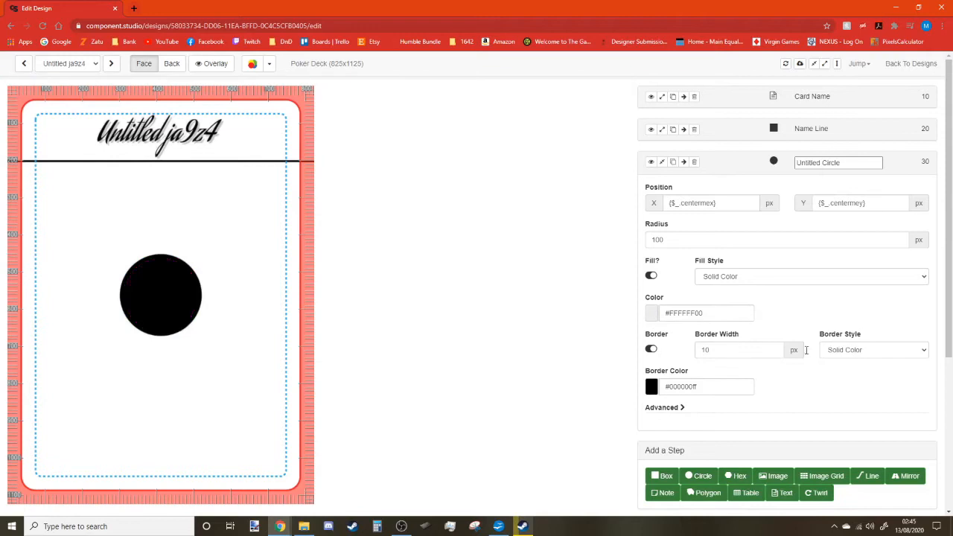
pyautogui.click(652, 313)
pyautogui.click(800, 313)
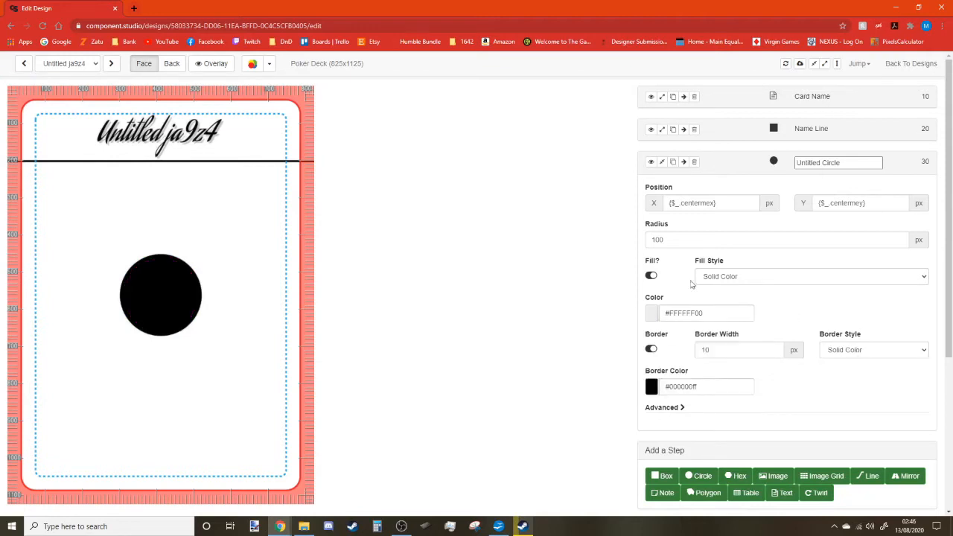
# Enter rough position values for the circle, with Y set to 100.
pyautogui.tripleClick(693, 203)
pyautogui.write('10')
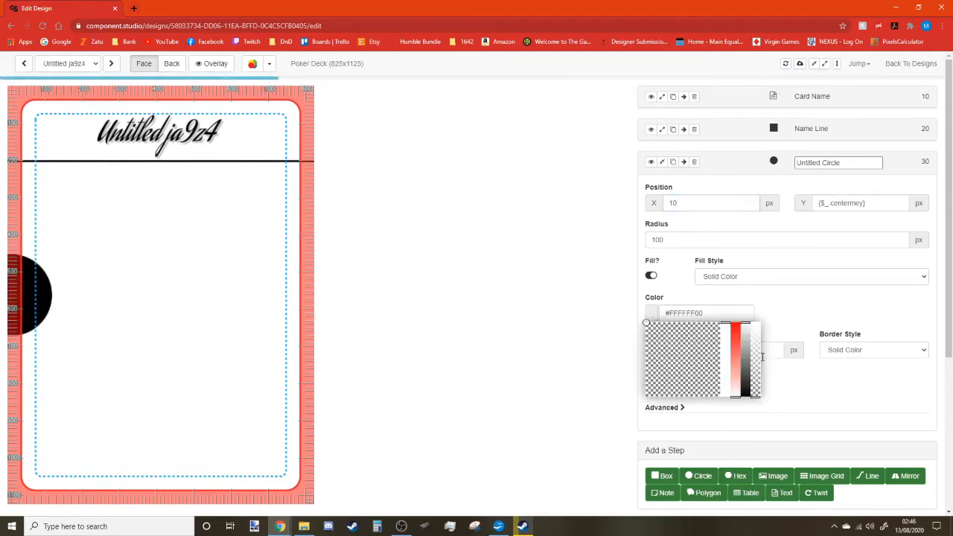
pyautogui.click(807, 203)
pyautogui.write('10')
pyautogui.click(808, 202)
pyautogui.write('100')
# Fine-tune the circle's position into the top-left corner, settling Y at 95.
pyautogui.tripleClick(658, 206)
pyautogui.write('20')
pyautogui.write('45')
pyautogui.moveTo(704, 203); pyautogui.dragTo(634, 205)
pyautogui.write('40')
pyautogui.press('BackSpace')
pyautogui.press('BackSpace')
pyautogui.write('35')
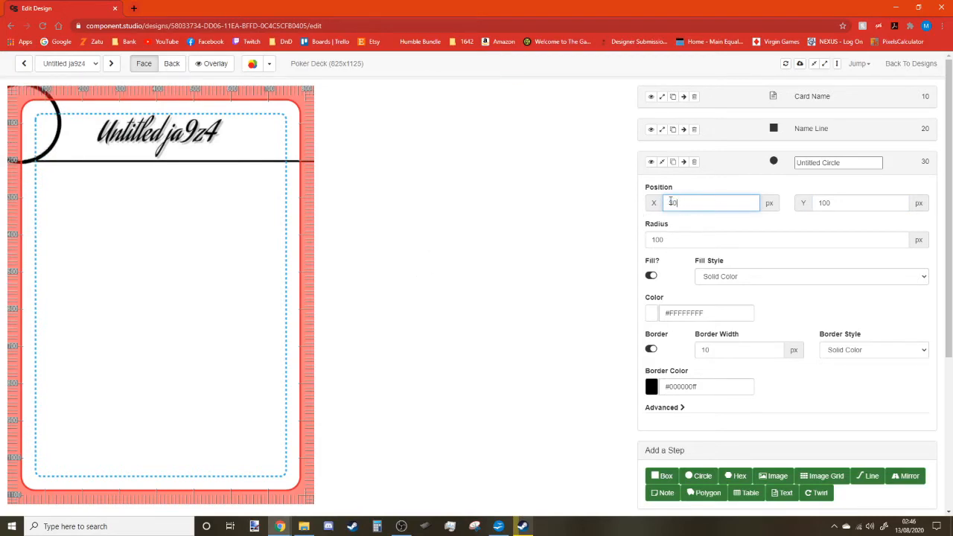
pyautogui.press('BackSpace')
pyautogui.write('5')
pyautogui.moveTo(840, 201); pyautogui.dragTo(802, 207)
pyautogui.write('95')
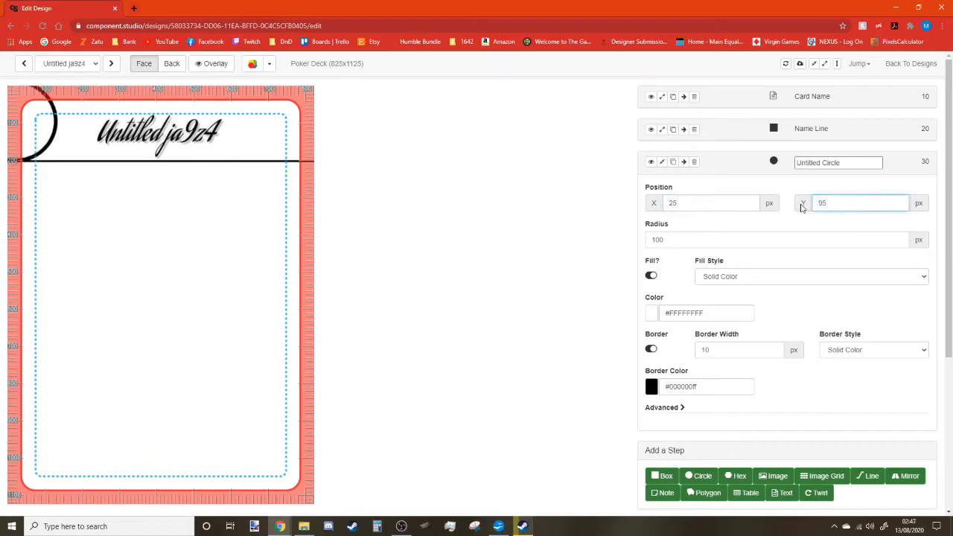
pyautogui.click(395, 237)
# Rename the circle step to Cost Circle.
pyautogui.moveTo(845, 162); pyautogui.dragTo(691, 161)
pyautogui.write('Cost C')
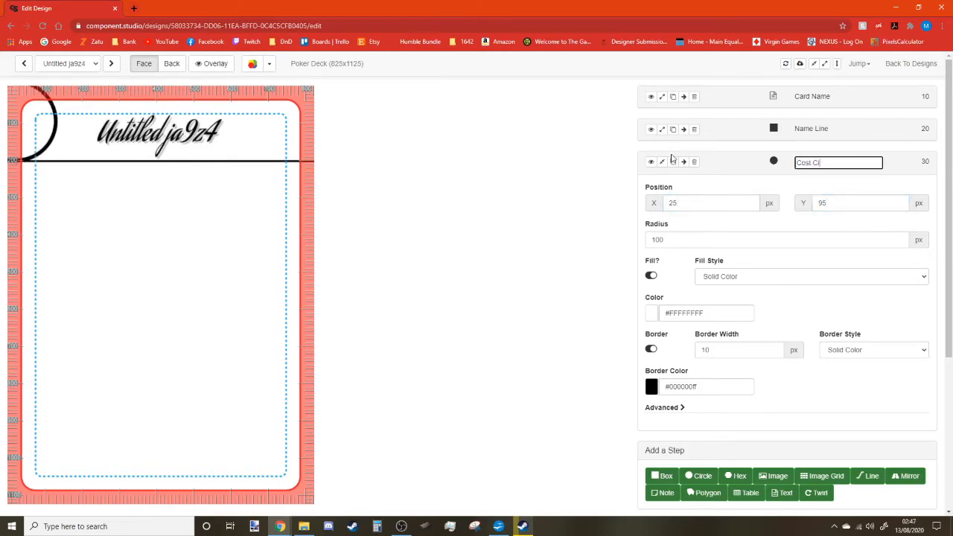
pyautogui.click(663, 161)
# Duplicate the Cost Circle as Renown Cost Circle and move it to Position X 720.
pyautogui.click(672, 162)
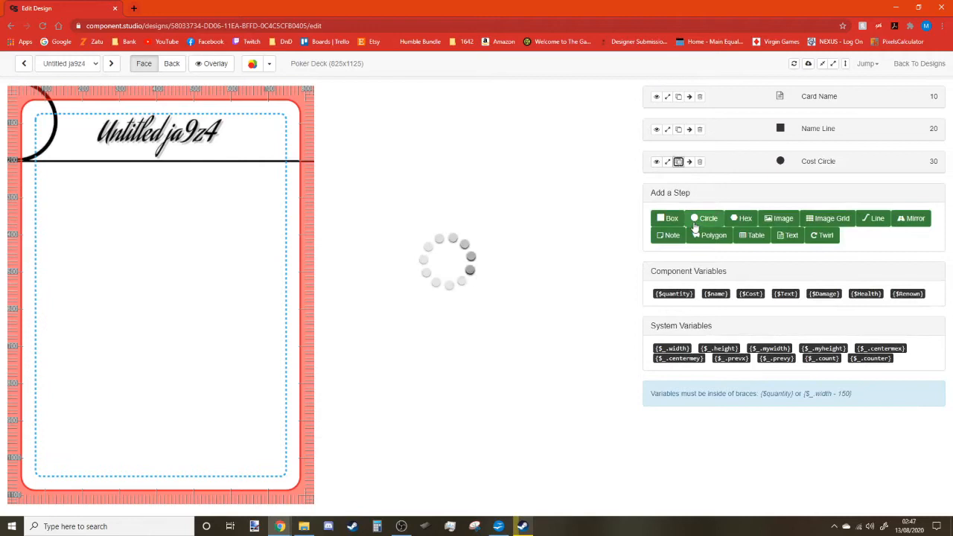
pyautogui.click(812, 195)
pyautogui.moveTo(812, 195); pyautogui.dragTo(766, 205)
pyautogui.write('Renown Cost Circle')
pyautogui.click(750, 231)
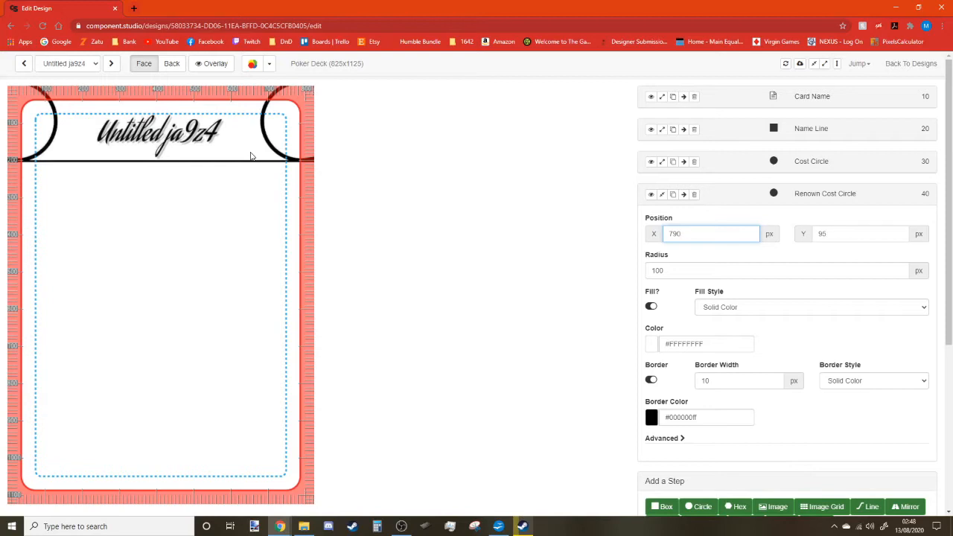
pyautogui.write('0')
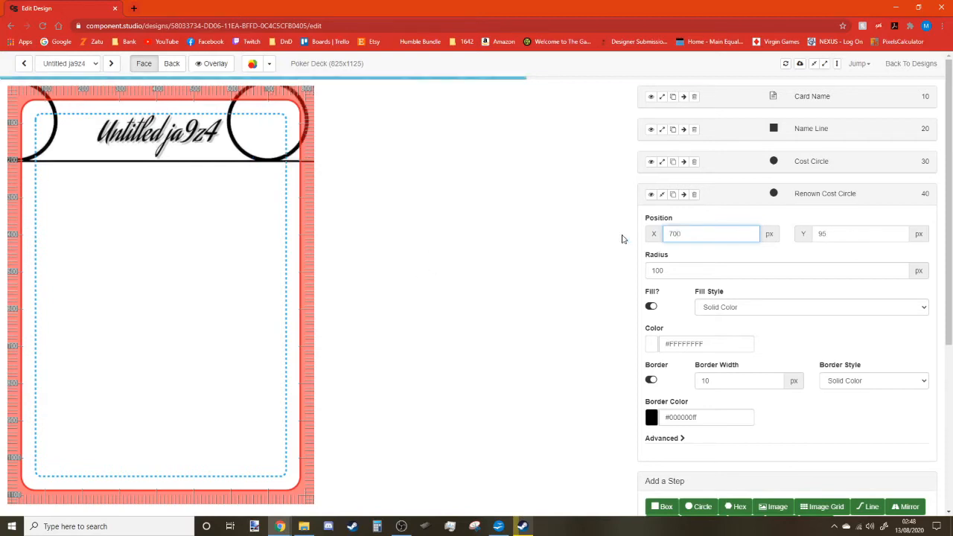
pyautogui.write('2')
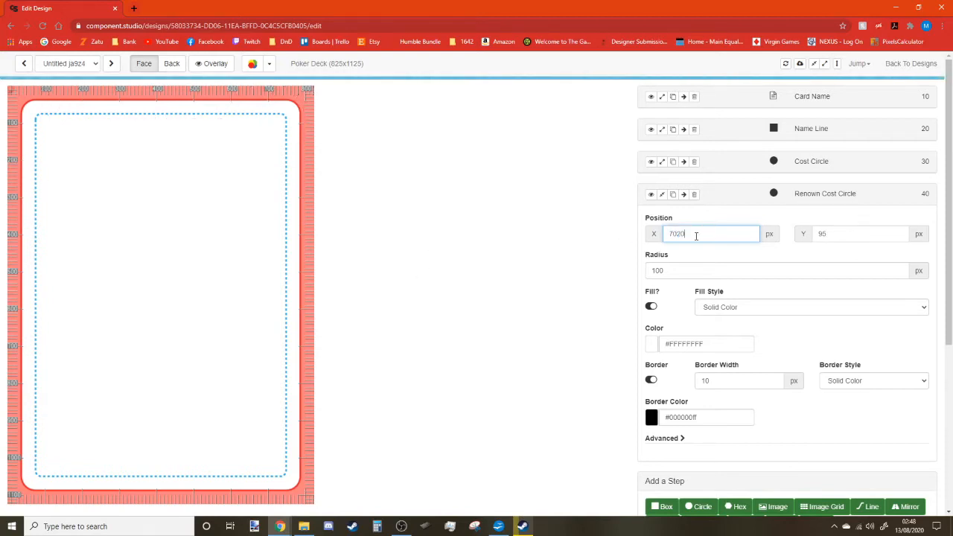
pyautogui.moveTo(650, 228); pyautogui.dragTo(656, 231)
pyautogui.write('720')
pyautogui.click(662, 162)
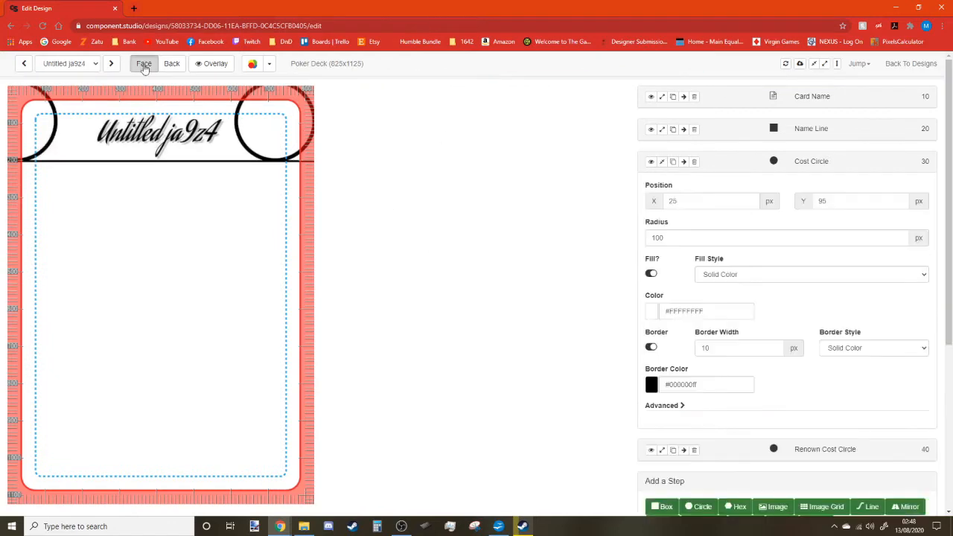
# Move the Cost Circle in from the edge to Position X 95.
pyautogui.click(214, 64)
pyautogui.click(221, 67)
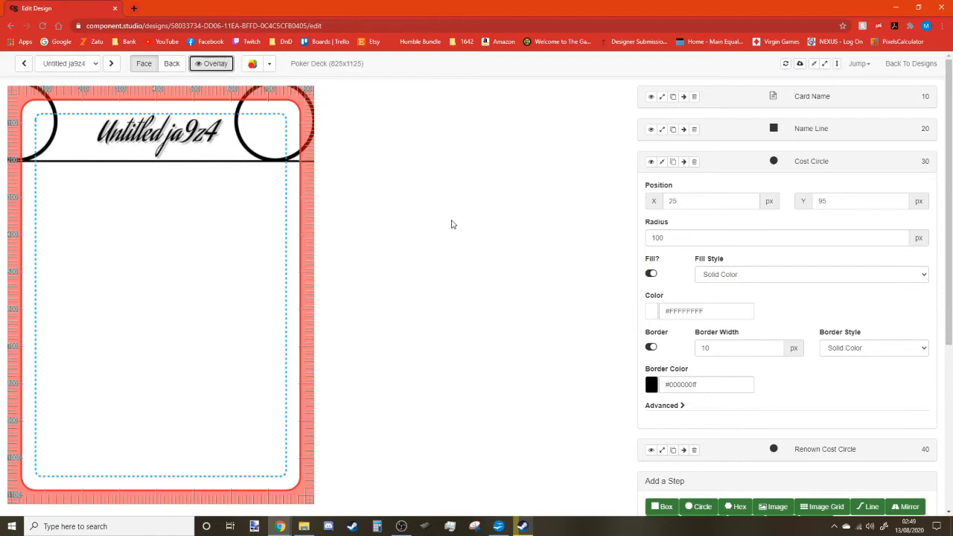
pyautogui.doubleClick(700, 202)
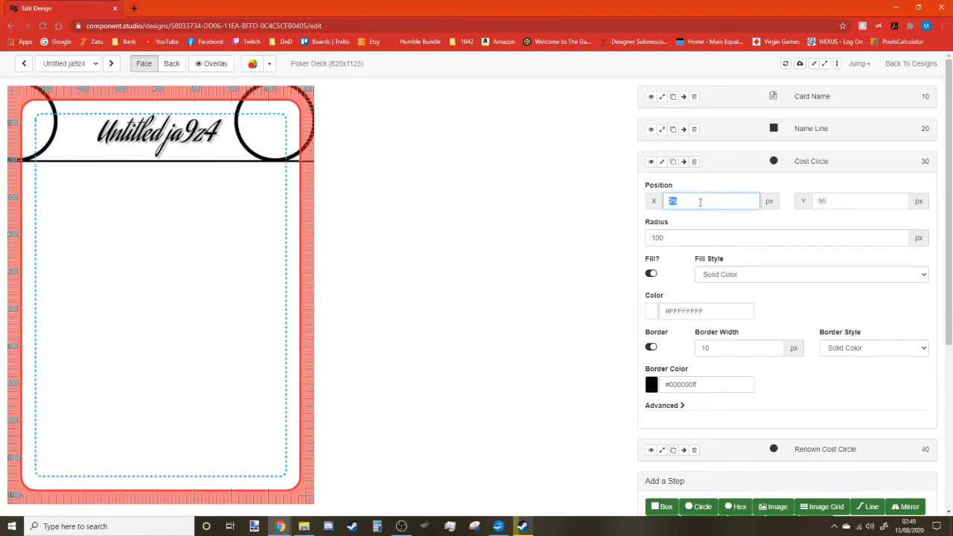
pyautogui.click(662, 161)
pyautogui.click(663, 194)
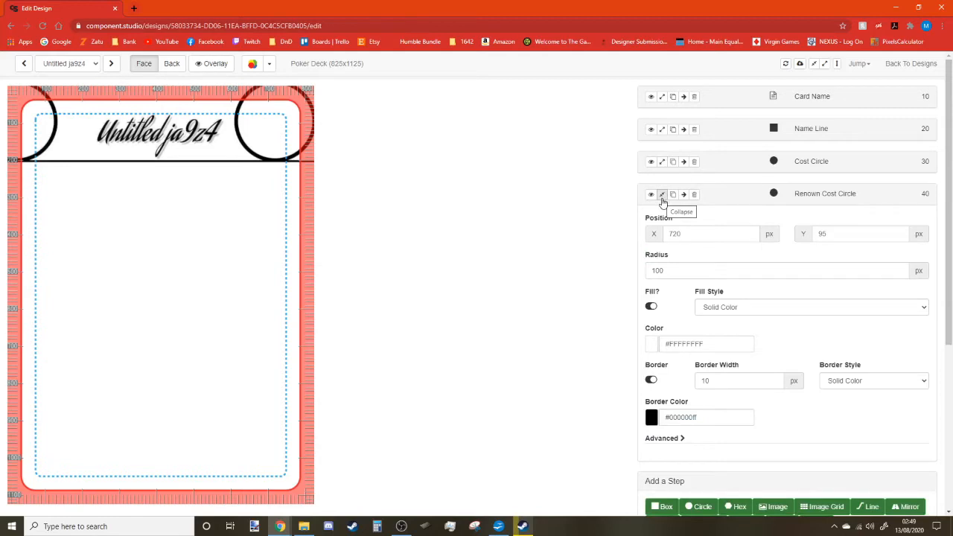
pyautogui.click(662, 194)
pyautogui.click(662, 162)
pyautogui.doubleClick(667, 202)
pyautogui.write('80')
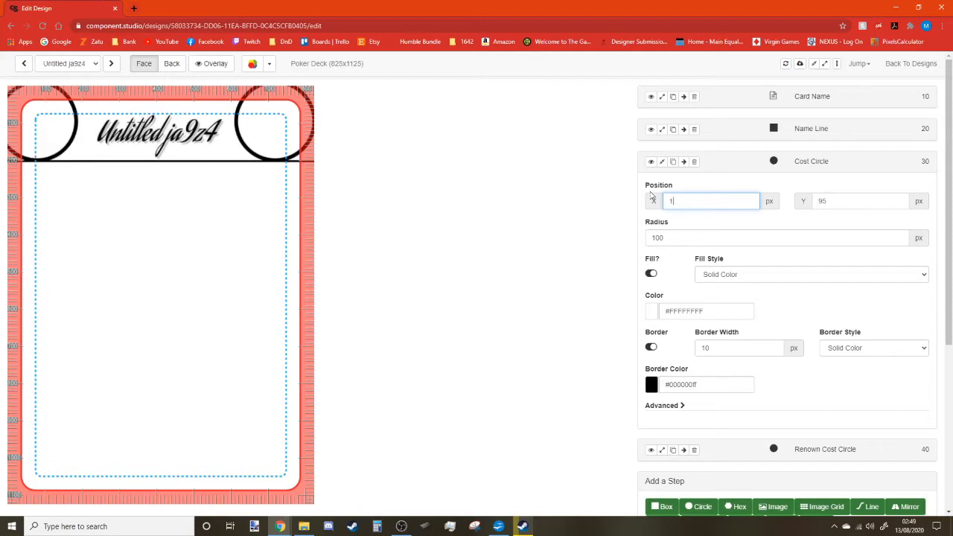
pyautogui.write('20')
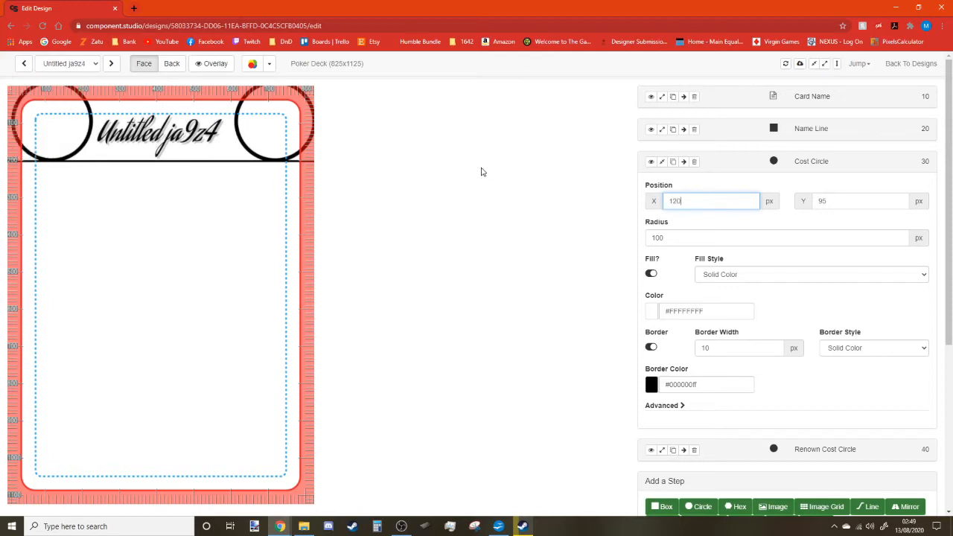
pyautogui.write('100')
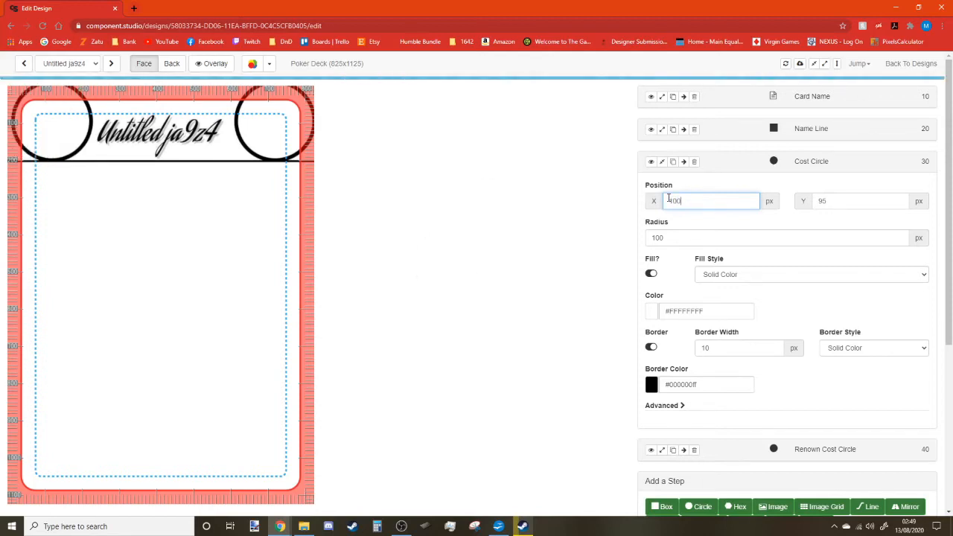
pyautogui.write('90')
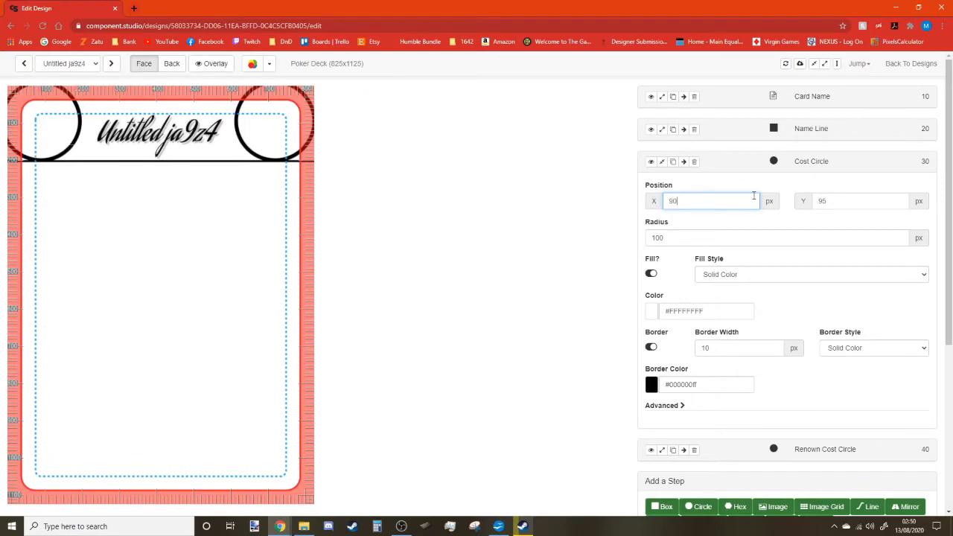
pyautogui.write('5')
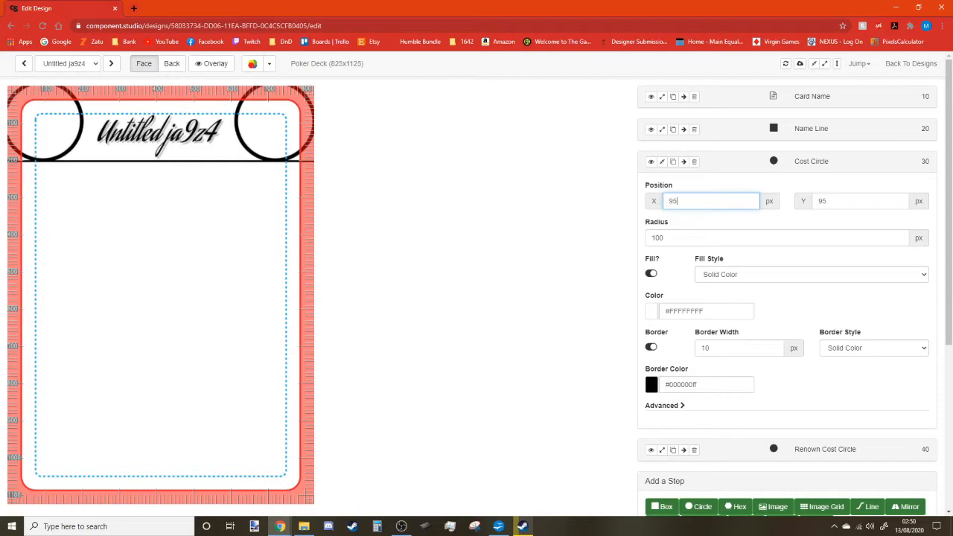
# Fill the Cost Circle gold (#C9B72DFF).
pyautogui.click(417, 258)
pyautogui.click(663, 163)
pyautogui.click(663, 162)
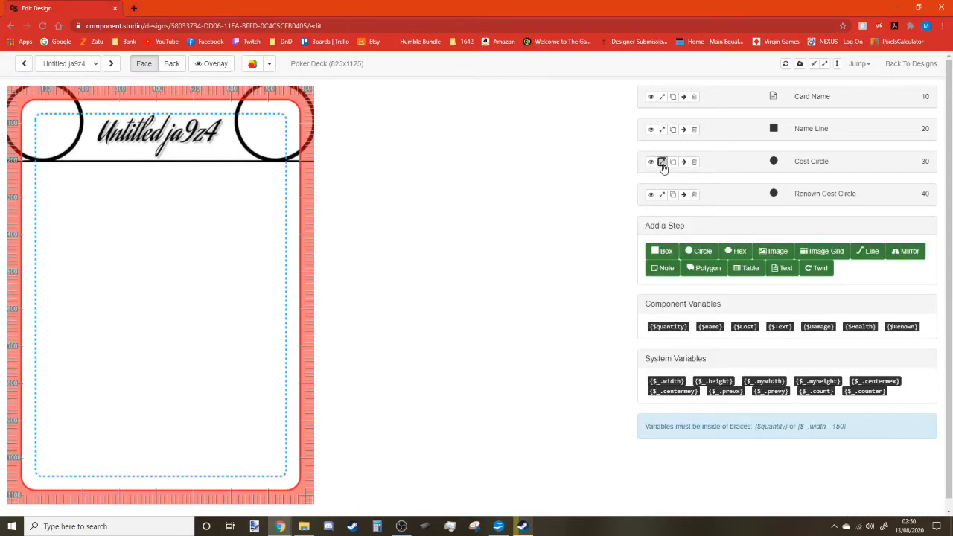
pyautogui.scroll(-1, 678, 374)
pyautogui.scroll(1, 677, 374)
pyautogui.click(652, 262)
pyautogui.click(704, 287)
pyautogui.moveTo(725, 327); pyautogui.dragTo(726, 334)
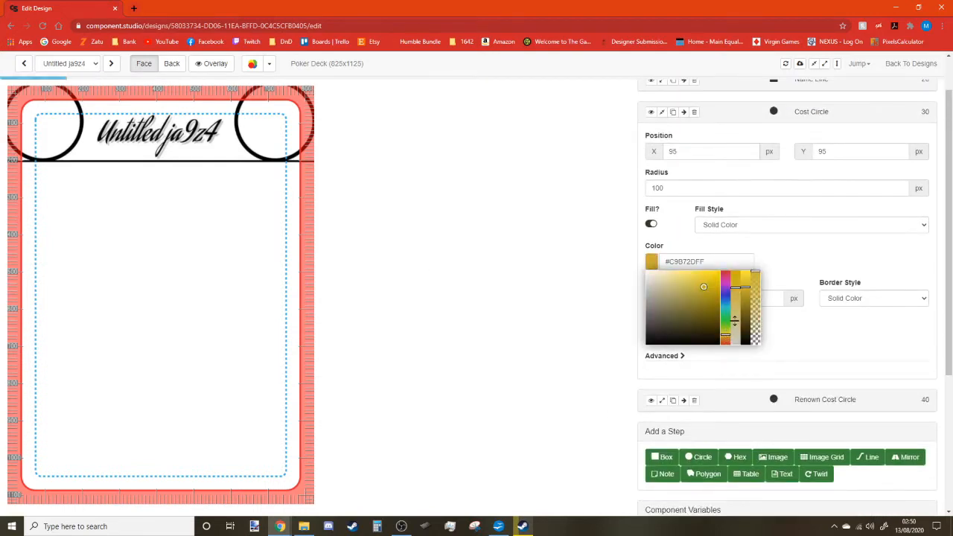
pyautogui.click(662, 113)
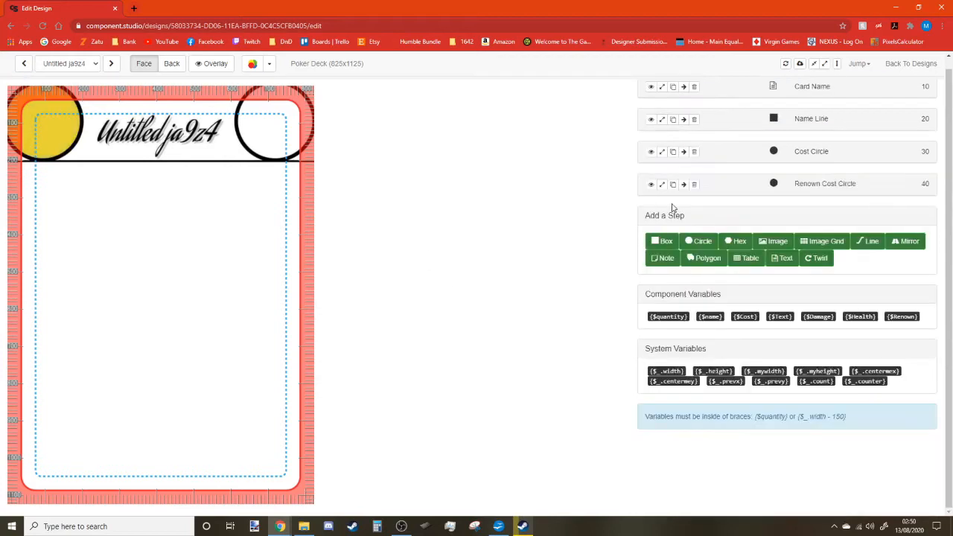
# Fill the Renown Cost Circle light grey (#E0E0E0FF) and duplicate the Name Line step.
pyautogui.click(662, 184)
pyautogui.click(650, 340)
pyautogui.click(647, 354)
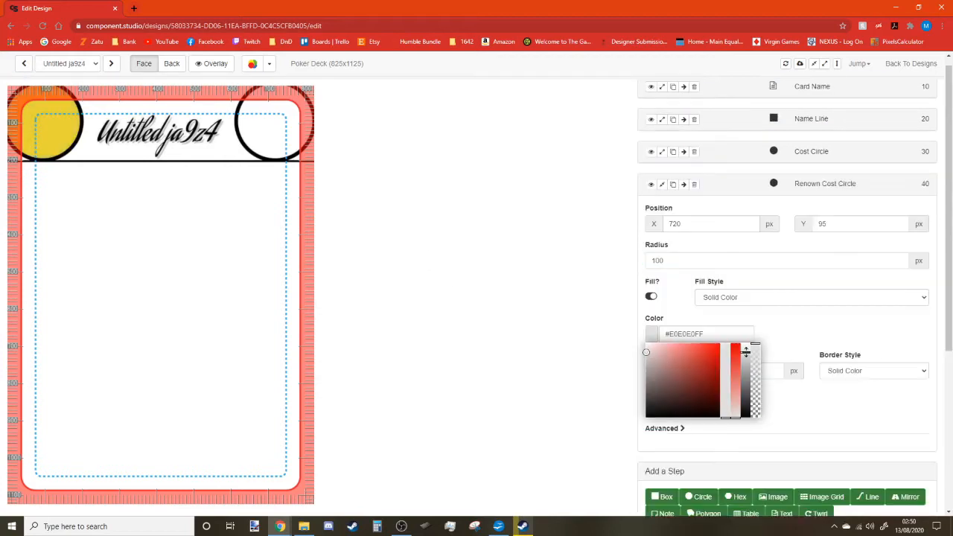
pyautogui.click(680, 303)
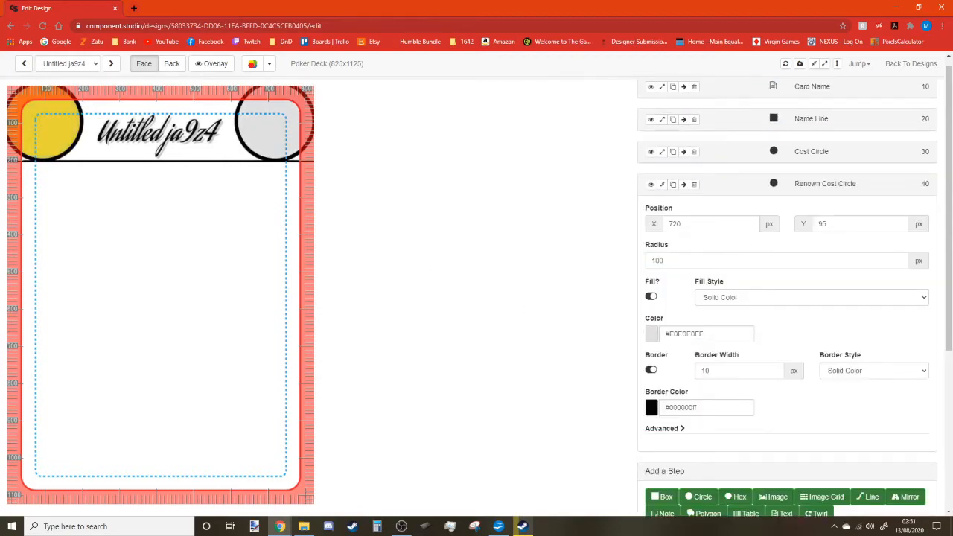
pyautogui.click(662, 184)
pyautogui.click(673, 119)
# Rename the duplicated line to Text Line and place it at Position Y 750.
pyautogui.click(812, 217)
pyautogui.write('Te')
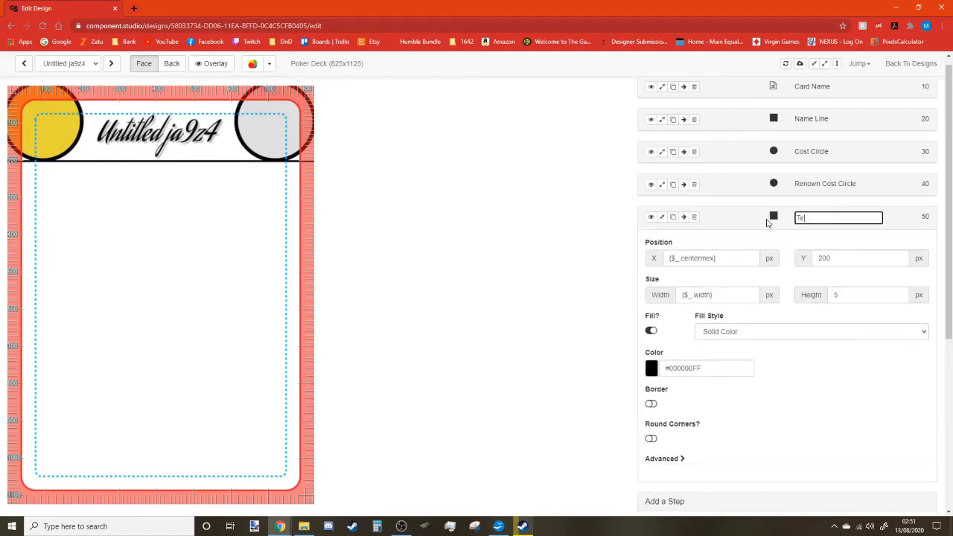
pyautogui.scroll(-5, 810, 374)
pyautogui.scroll(4, 810, 375)
pyautogui.moveTo(835, 209); pyautogui.dragTo(772, 208)
pyautogui.write('500')
pyautogui.moveTo(834, 210); pyautogui.dragTo(811, 210)
pyautogui.write('600')
pyautogui.doubleClick(811, 209)
pyautogui.write('750')
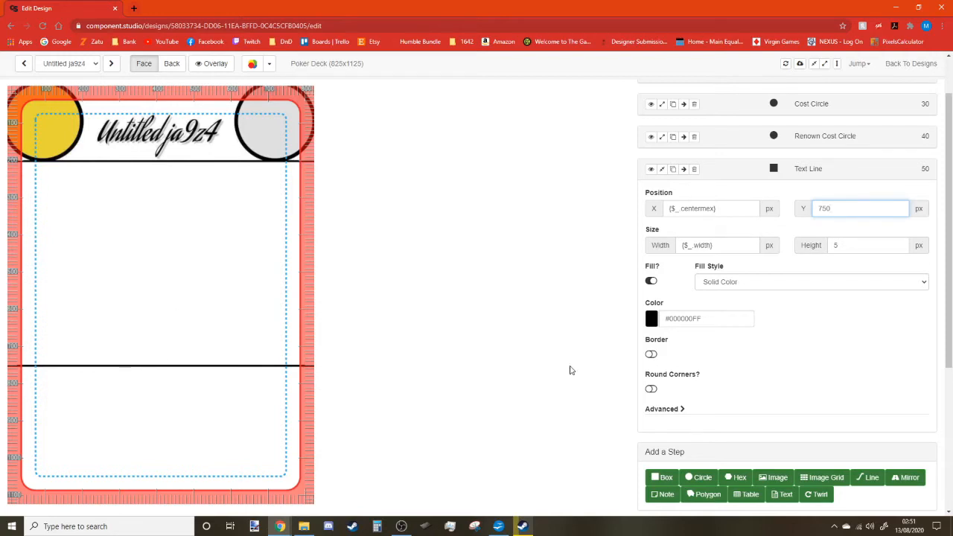
pyautogui.click(662, 168)
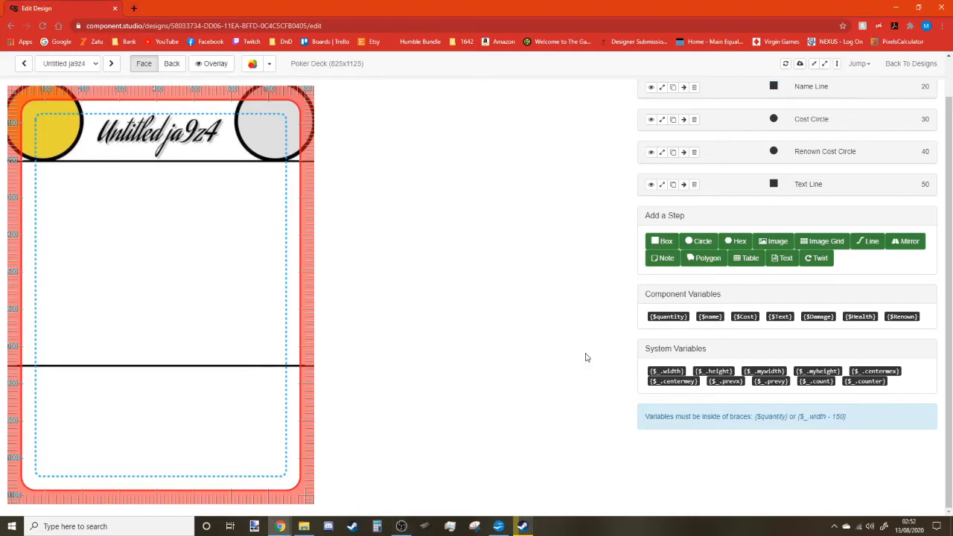
pyautogui.scroll(1, 792, 341)
# Add a Text step named Cost value showing 1 in the Aclonica font.
pyautogui.click(786, 300)
pyautogui.tripleClick(840, 259)
pyautogui.write('Cost value')
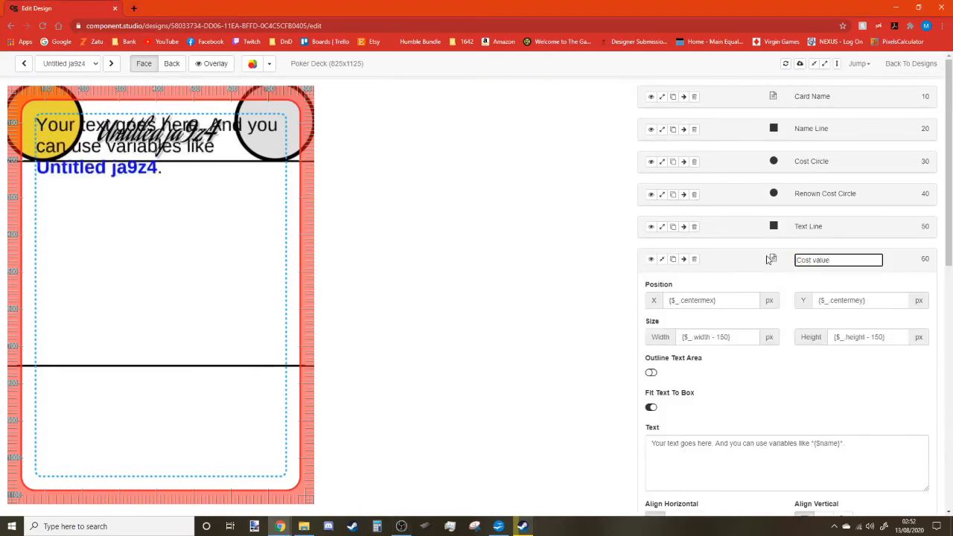
pyautogui.scroll(-2, 770, 298)
pyautogui.click(675, 418)
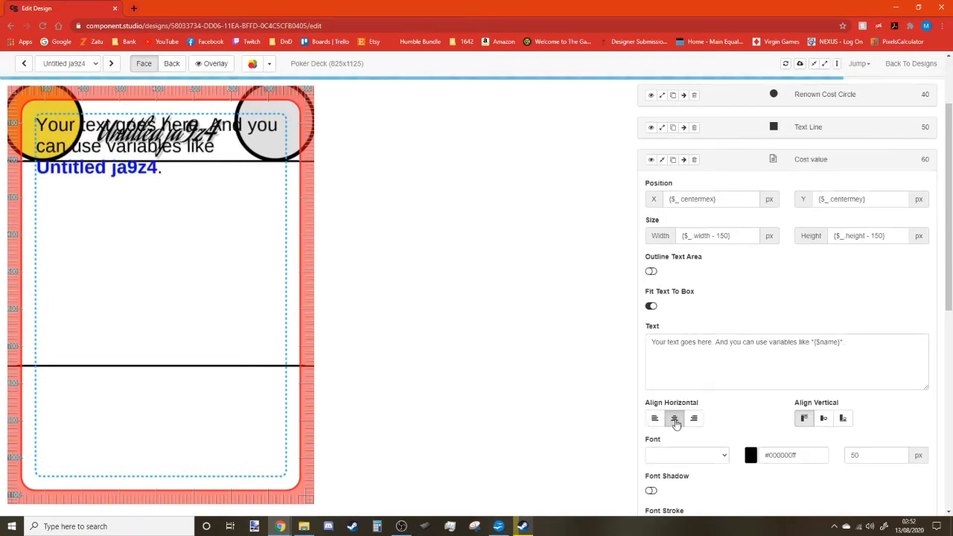
pyautogui.scroll(-4, 825, 423)
pyautogui.click(723, 311)
pyautogui.click(700, 329)
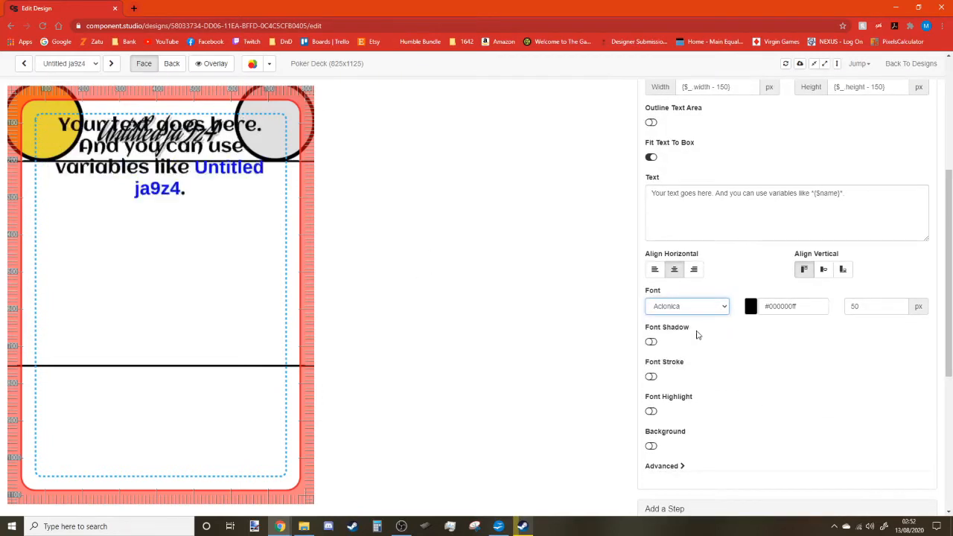
pyautogui.scroll(1, 696, 334)
pyautogui.moveTo(844, 392); pyautogui.dragTo(632, 400)
pyautogui.write('1')
# Set the cost text size to 100 px and left-align it.
pyautogui.scroll(-4, 715, 365)
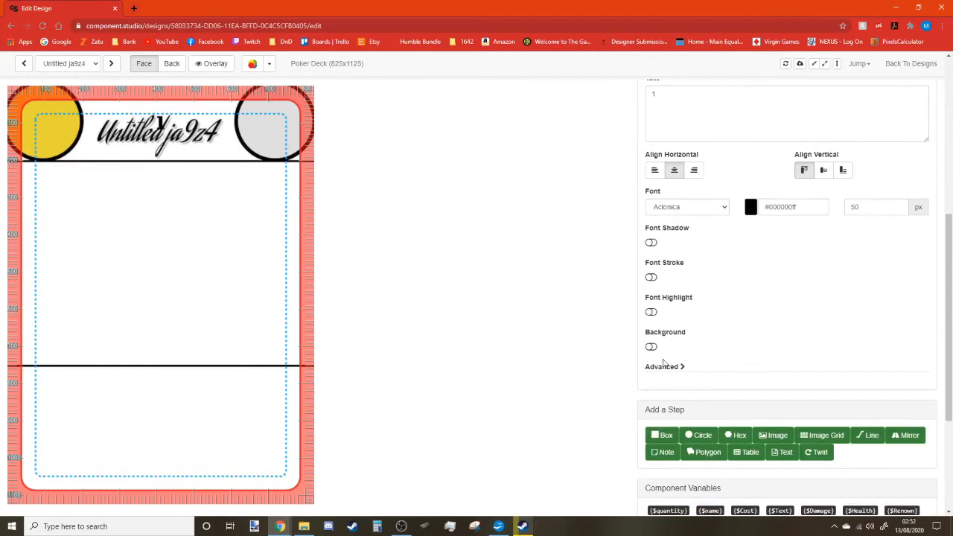
pyautogui.scroll(-1, 699, 357)
pyautogui.scroll(7, 730, 339)
pyautogui.scroll(-3, 775, 365)
pyautogui.moveTo(875, 358); pyautogui.dragTo(820, 361)
pyautogui.write('100')
pyautogui.scroll(1, 893, 242)
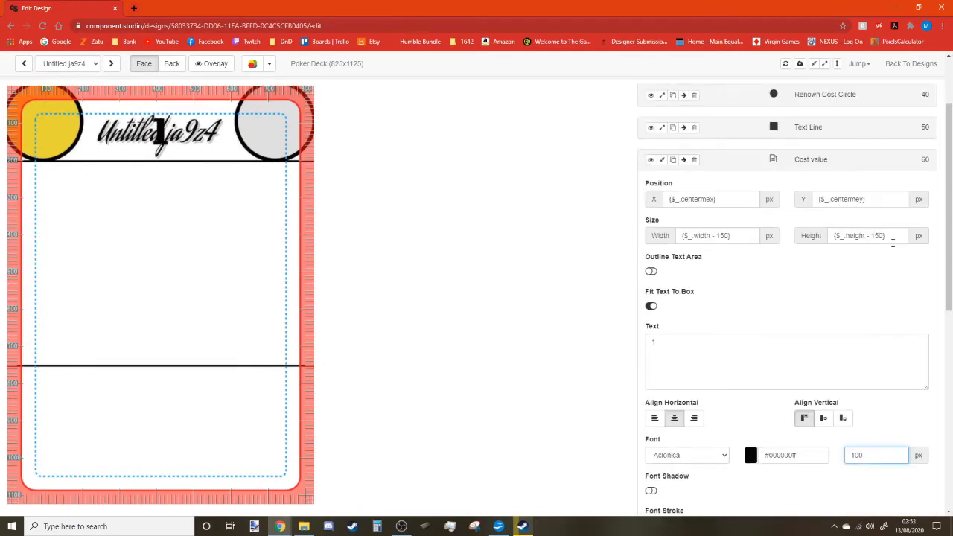
pyautogui.moveTo(722, 200); pyautogui.dragTo(617, 200)
pyautogui.write('50')
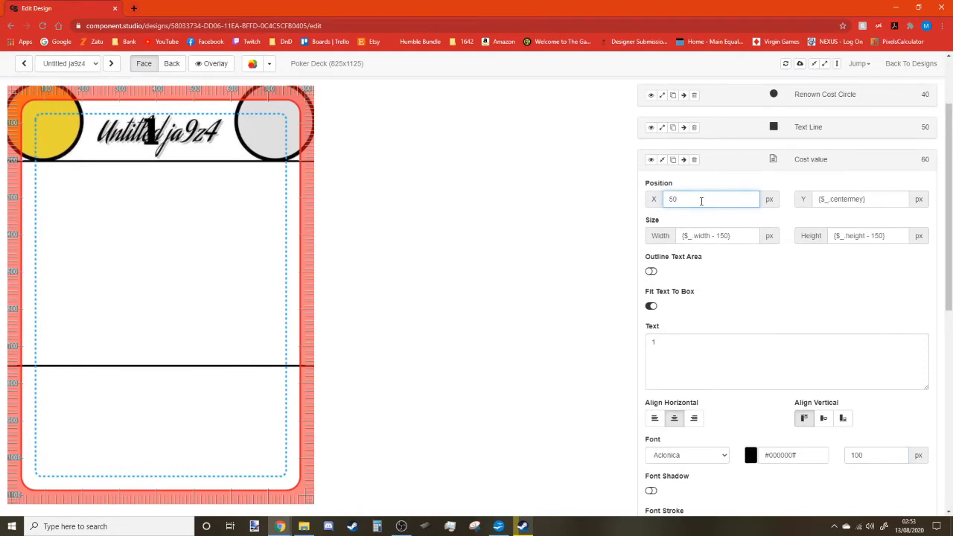
pyautogui.scroll(-3, 730, 281)
pyautogui.click(654, 269)
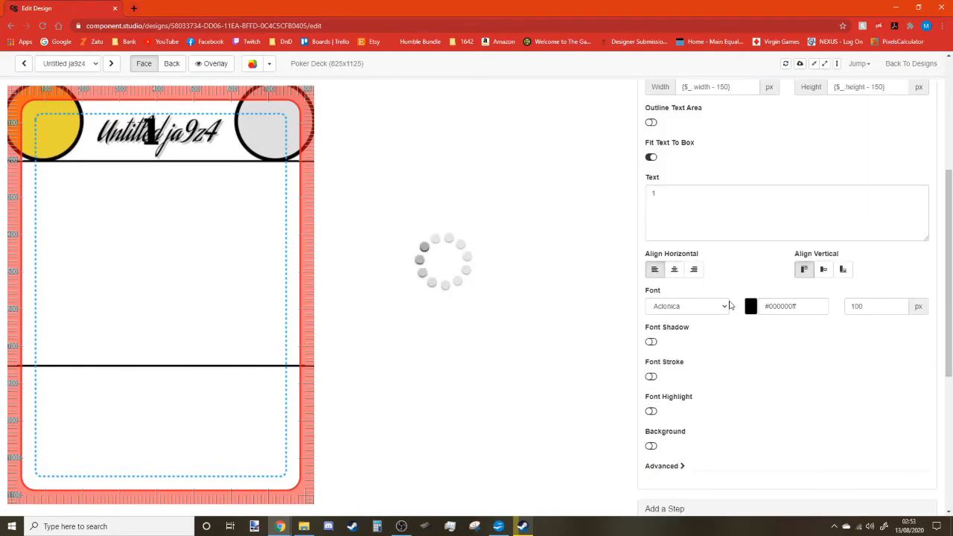
# Position the cost text at X 100, Y 80 inside the gold circle.
pyautogui.scroll(3, 680, 194)
pyautogui.moveTo(680, 195); pyautogui.dragTo(662, 199)
pyautogui.write('90')
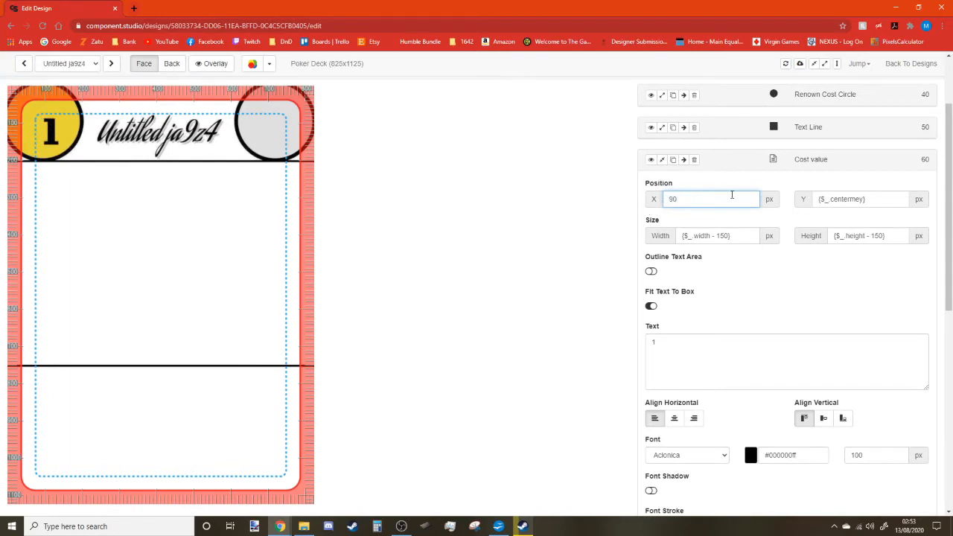
pyautogui.moveTo(866, 199); pyautogui.dragTo(805, 203)
pyautogui.write('120')
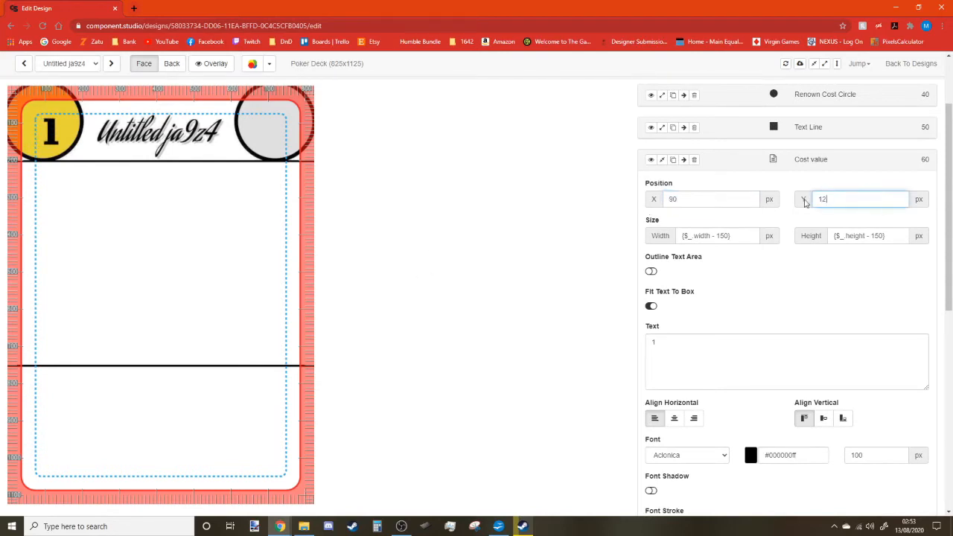
pyautogui.write('10090')
pyautogui.press('BackSpace')
pyautogui.press('BackSpace')
pyautogui.write('80')
pyautogui.doubleClick(672, 200)
pyautogui.write('100')
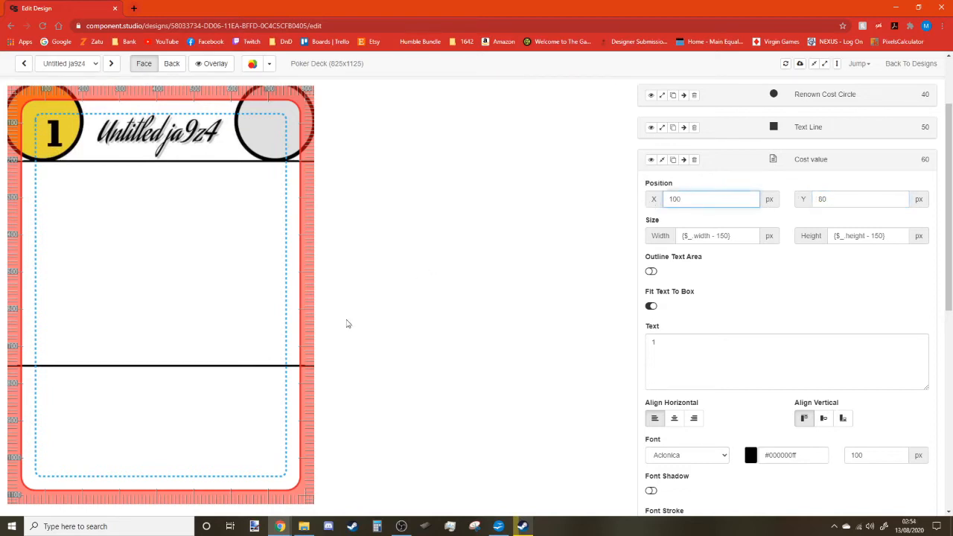
pyautogui.click(212, 64)
# Preview the card as fully colour blind, then return to Regular vision.
pyautogui.click(211, 63)
pyautogui.click(271, 65)
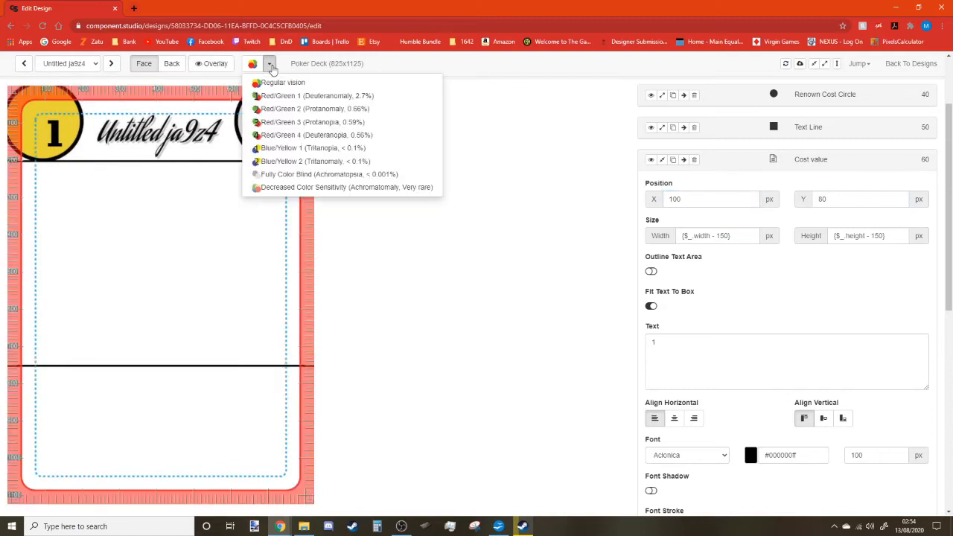
pyautogui.click(272, 69)
pyautogui.click(272, 69)
pyautogui.click(298, 175)
pyautogui.click(270, 66)
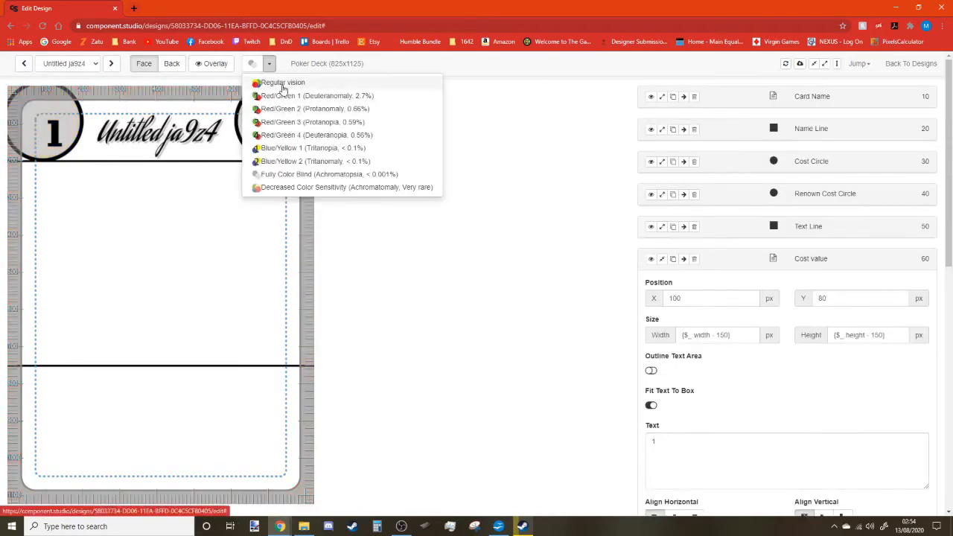
pyautogui.click(283, 84)
# Replace the Cost value's fixed 1 with the {$Cost} variable.
pyautogui.scroll(-11, 694, 363)
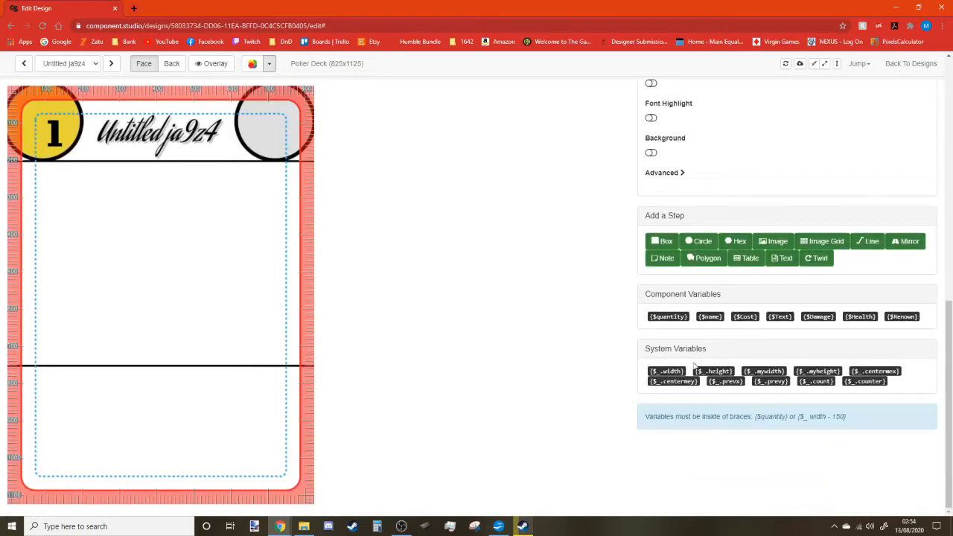
pyautogui.click(754, 318)
pyautogui.scroll(8, 730, 352)
pyautogui.moveTo(663, 297); pyautogui.dragTo(603, 301)
pyautogui.write('{$Cost}')
pyautogui.click(746, 260)
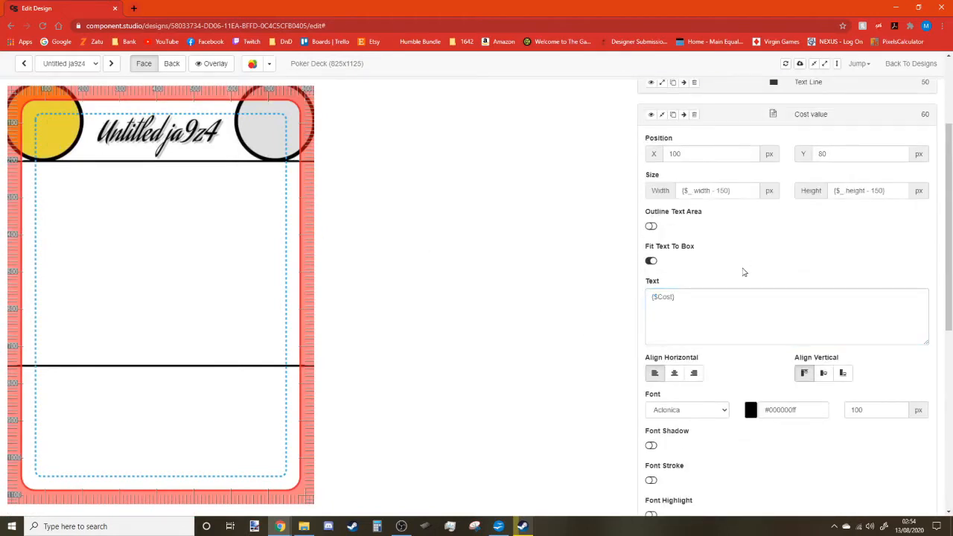
pyautogui.scroll(3, 745, 271)
pyautogui.click(661, 259)
pyautogui.moveTo(715, 242); pyautogui.dragTo(737, 208)
pyautogui.click(735, 211)
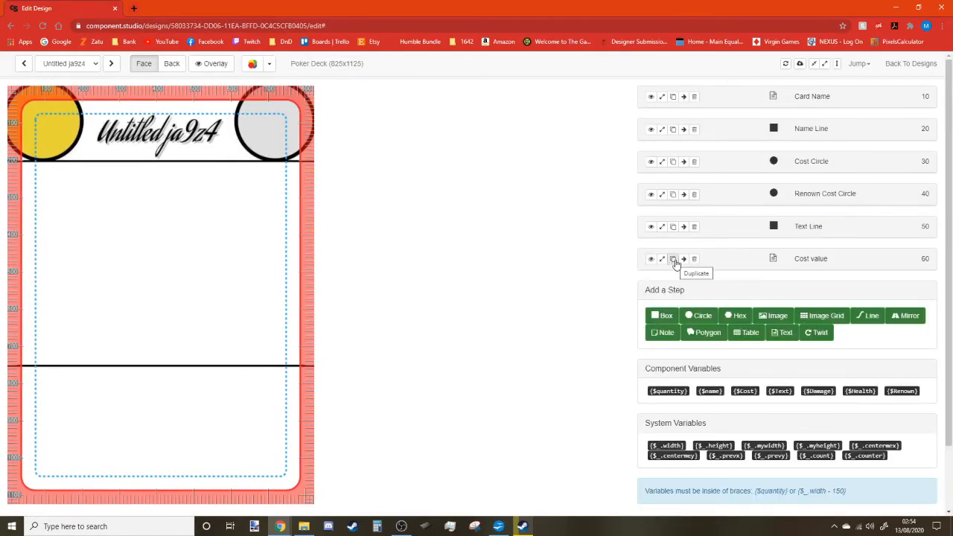
# Add a new text layer showing 1 and name it Renown Cost Value.
pyautogui.click(787, 332)
pyautogui.scroll(-2, 727, 251)
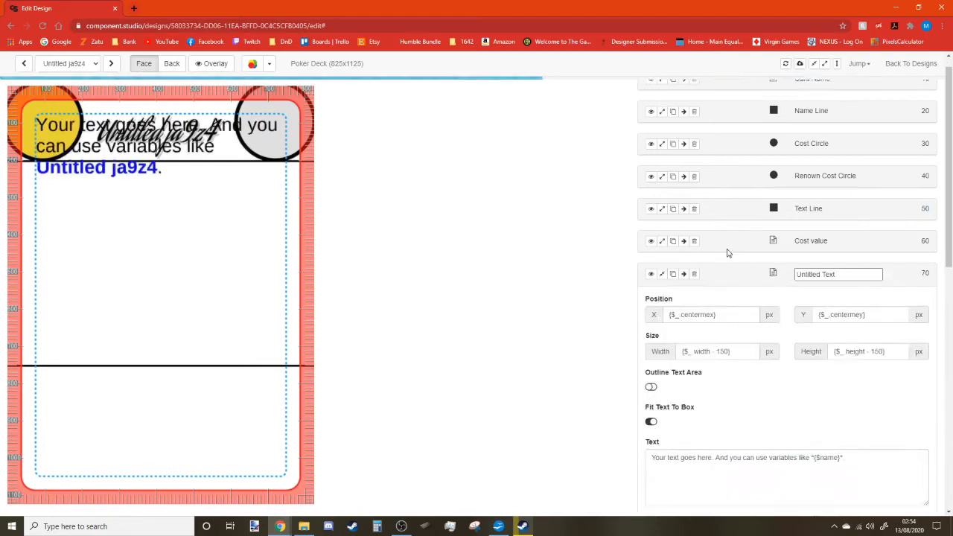
pyautogui.click(717, 390)
pyautogui.hotkey('ctrl', 'a')
pyautogui.write('1')
pyautogui.click(752, 328)
pyautogui.moveTo(844, 196); pyautogui.dragTo(786, 199)
pyautogui.write('Renown')
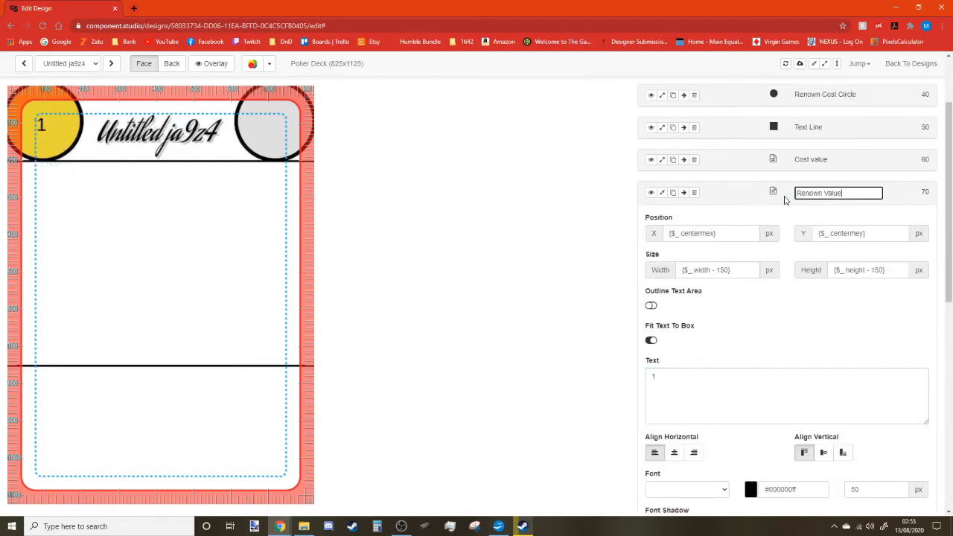
pyautogui.scroll(-2, 780, 395)
# Right-align the renown number and set its font to Aclonica, selecting the size value.
pyautogui.click(694, 303)
pyautogui.click(681, 340)
pyautogui.click(688, 372)
pyautogui.click(690, 341)
pyautogui.click(691, 352)
pyautogui.moveTo(868, 340); pyautogui.dragTo(834, 342)
pyautogui.scroll(4, 790, 317)
# Compare with the Cost Value layer's settings and test the fit-to-box and outline toggles.
pyautogui.click(662, 211)
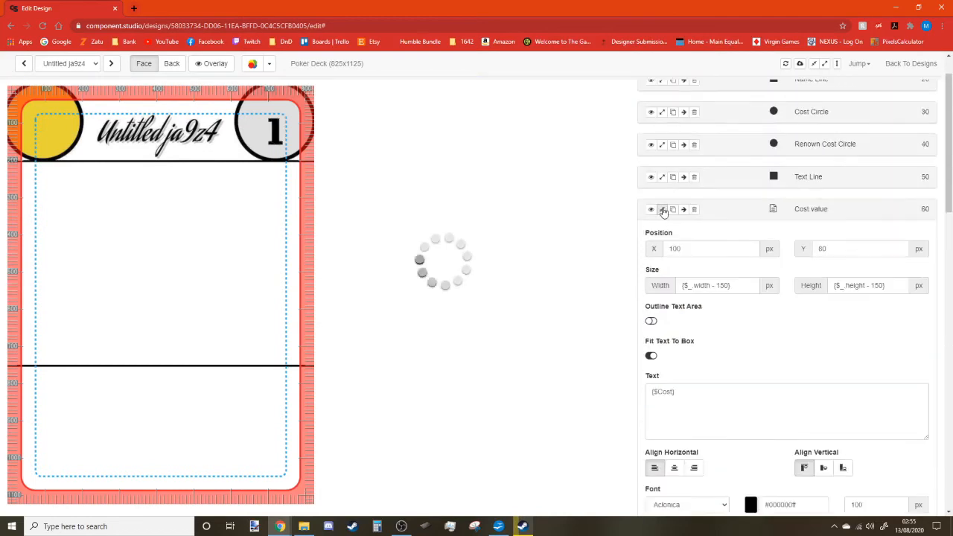
pyautogui.scroll(-4, 753, 313)
pyautogui.scroll(4, 778, 339)
pyautogui.click(662, 211)
pyautogui.scroll(-6, 708, 368)
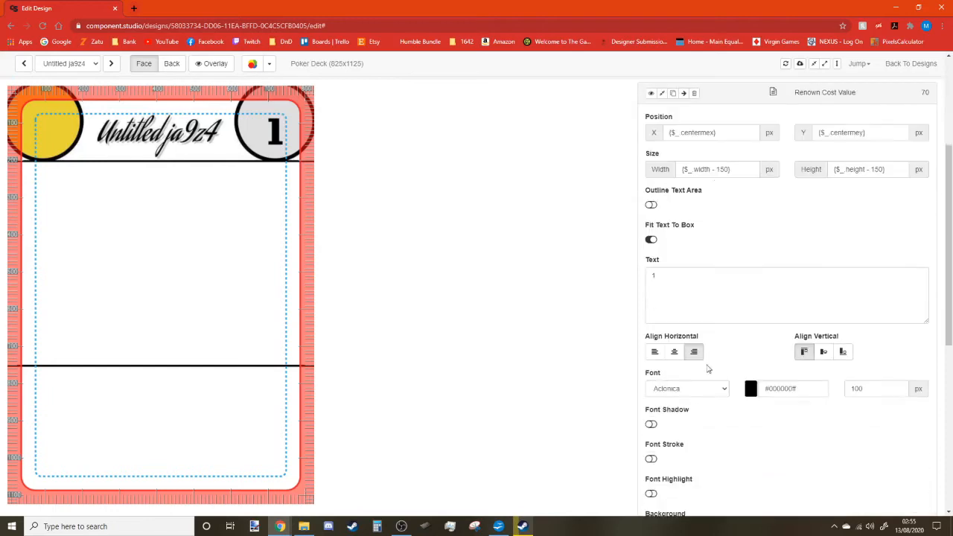
pyautogui.scroll(3, 775, 392)
pyautogui.scroll(2, 870, 231)
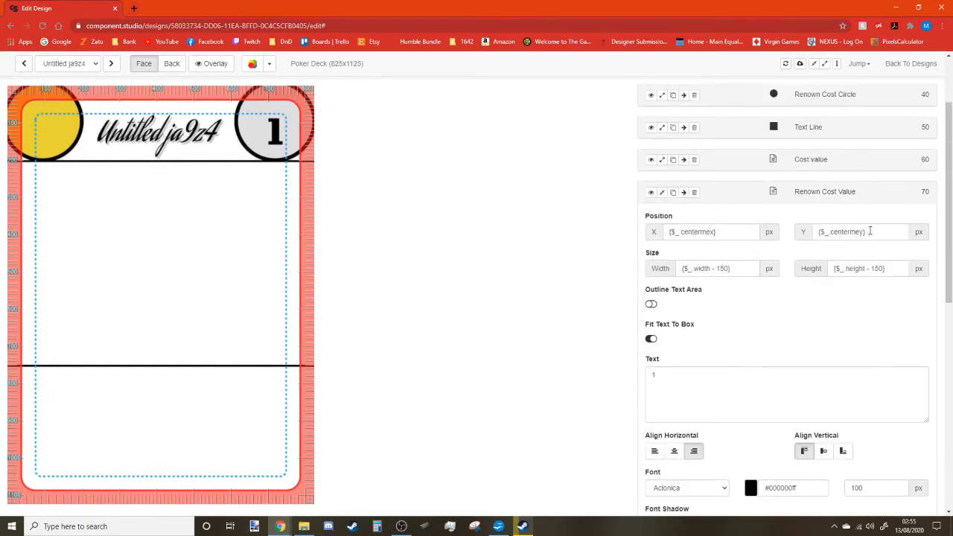
pyautogui.click(653, 343)
pyautogui.click(651, 305)
pyautogui.click(652, 342)
pyautogui.click(651, 304)
# Try horizontal and vertical positions for the renown number with fit-to-box turned back on.
pyautogui.moveTo(732, 228); pyautogui.dragTo(649, 230)
pyautogui.write('750')
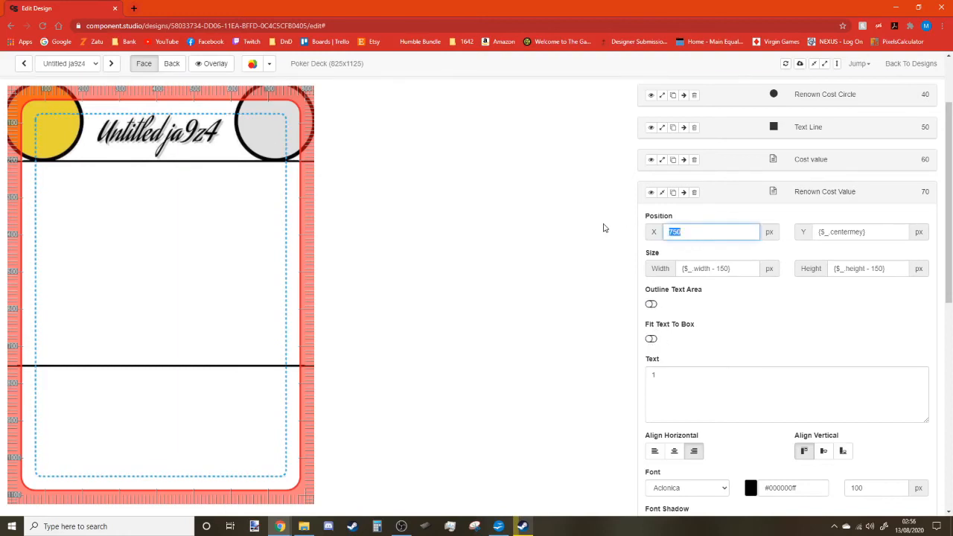
pyautogui.click(651, 339)
pyautogui.moveTo(702, 232); pyautogui.dragTo(655, 231)
pyautogui.moveTo(871, 228); pyautogui.dragTo(777, 232)
pyautogui.write('100')
pyautogui.moveTo(708, 231); pyautogui.dragTo(630, 236)
pyautogui.write('1008075')
# Temporarily replace the Cost Value layer's text with 1.
pyautogui.click(662, 160)
pyautogui.moveTo(699, 343); pyautogui.dragTo(557, 347)
pyautogui.write('1')
pyautogui.click(745, 309)
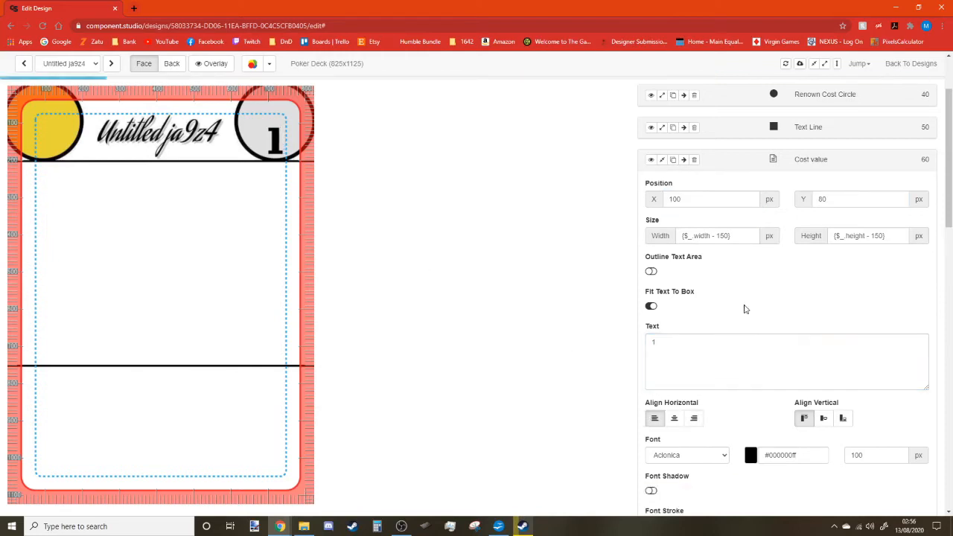
pyautogui.click(662, 160)
pyautogui.click(662, 161)
pyautogui.click(663, 161)
# Position the renown number at Y 80, X 55 and hide the guide overlay.
pyautogui.doubleClick(849, 236)
pyautogui.write('80')
pyautogui.doubleClick(668, 233)
pyautogui.write('60')
pyautogui.write('55')
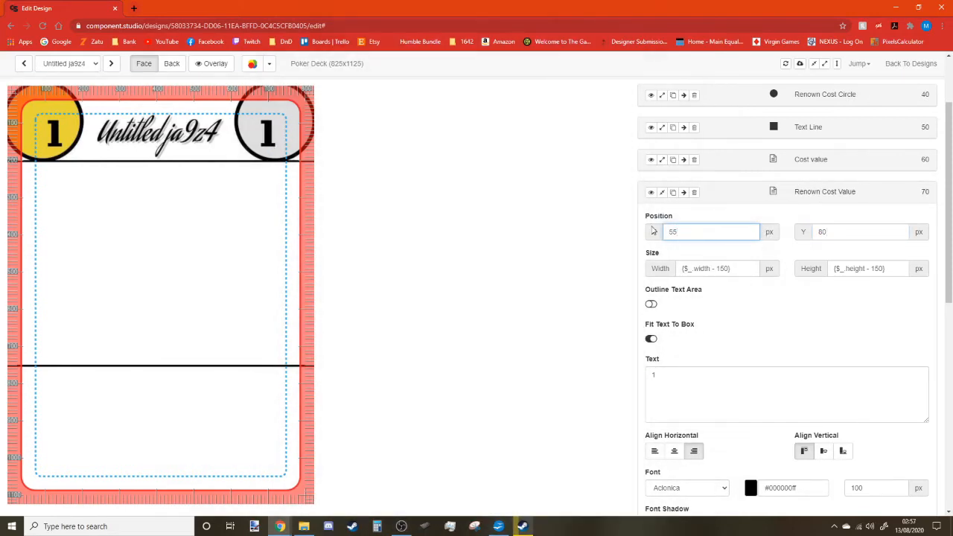
pyautogui.click(212, 63)
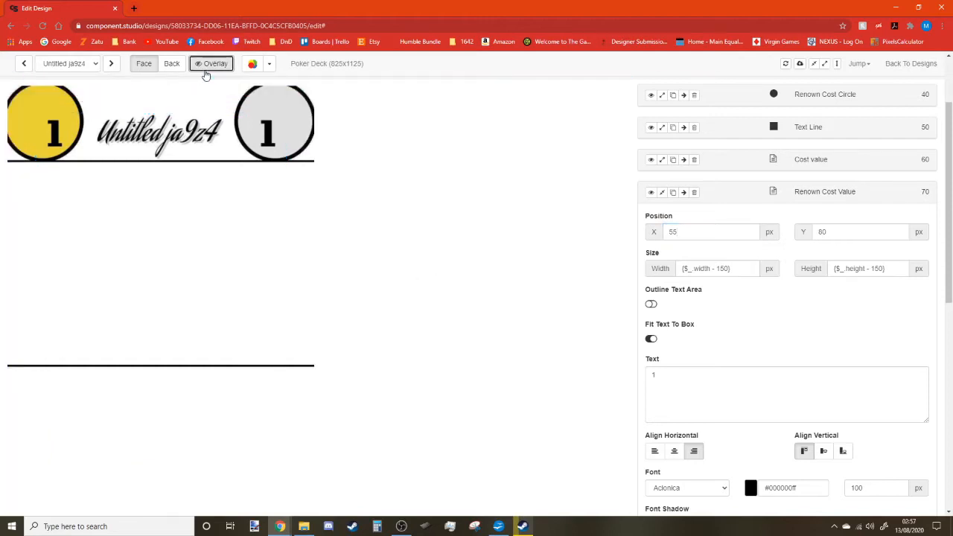
# Restore the Cost Value layer's text to {$Cost}.
pyautogui.click(663, 163)
pyautogui.click(662, 167)
pyautogui.moveTo(664, 343); pyautogui.dragTo(585, 343)
pyautogui.write('{$Cost}')
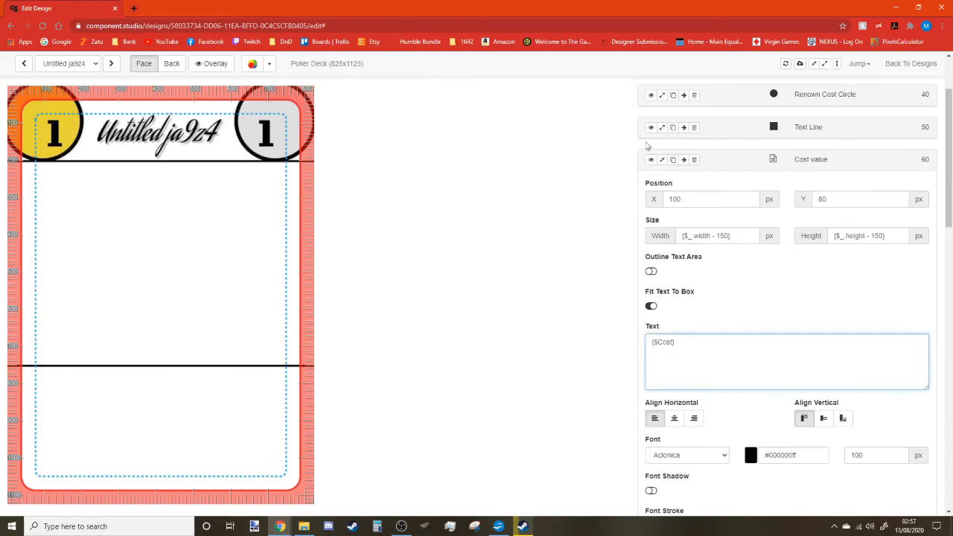
pyautogui.scroll(-5, 730, 352)
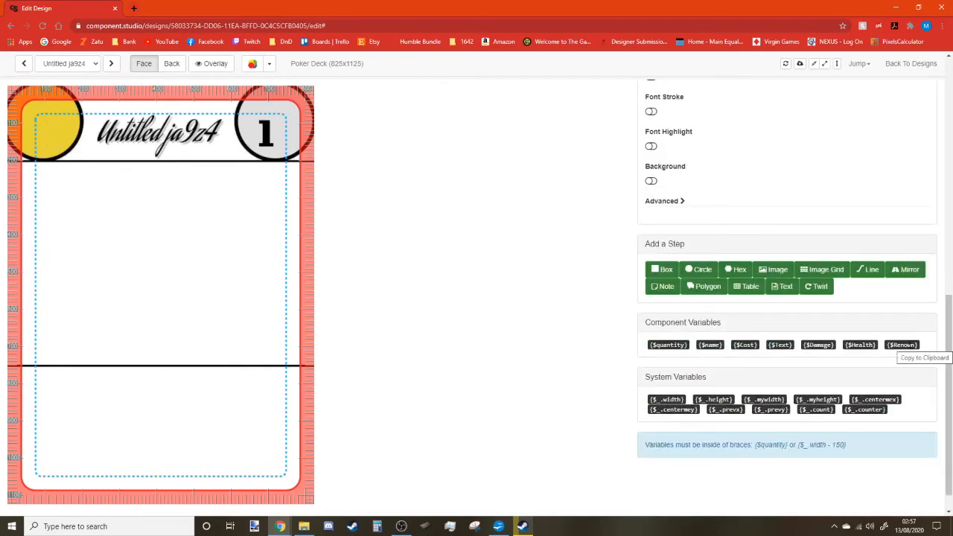
pyautogui.scroll(5, 913, 350)
# Add a RenownCost column to the Crew Cards data and move it left before Text.
pyautogui.click(911, 63)
pyautogui.click(220, 64)
pyautogui.click(637, 171)
pyautogui.click(704, 478)
pyautogui.write('RenownCost')
pyautogui.click(768, 477)
pyautogui.click(832, 140)
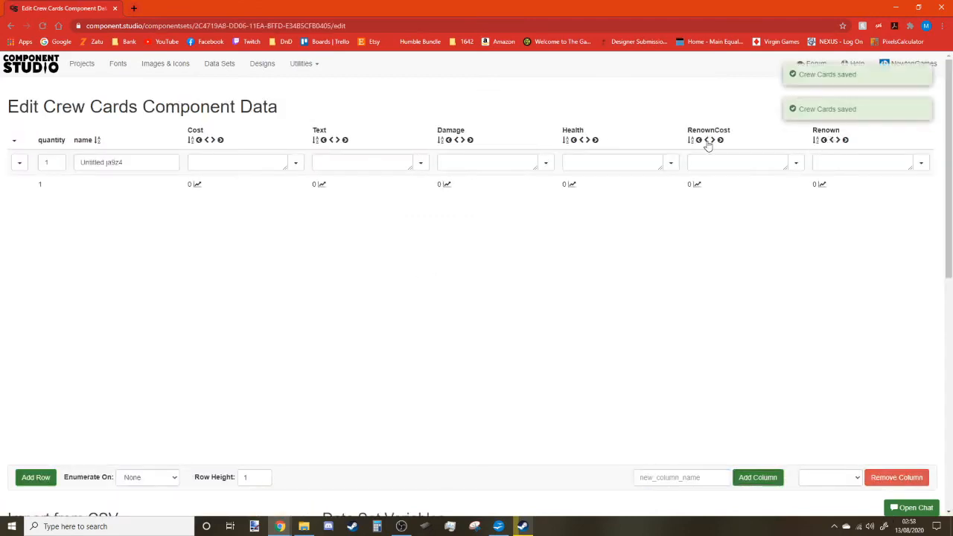
pyautogui.click(711, 140)
pyautogui.click(579, 140)
# In the Crew Deck design, set the Renown Cost Value text to {$RenownCost}.
pyautogui.click(262, 63)
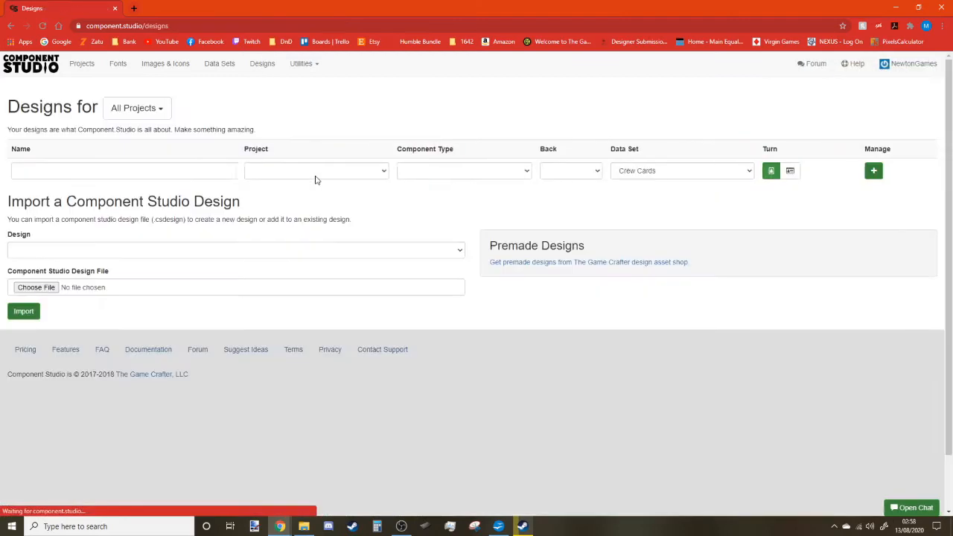
pyautogui.click(896, 170)
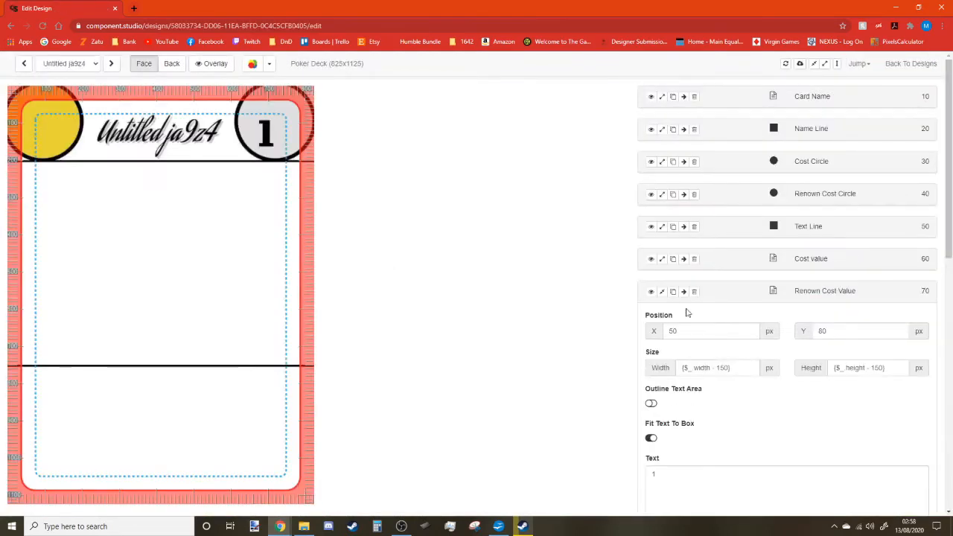
pyautogui.scroll(-12, 663, 300)
pyautogui.click(799, 303)
pyautogui.scroll(5, 662, 156)
pyautogui.doubleClick(656, 143)
pyautogui.hotkey('ctrl', 'v')
pyautogui.click(642, 380)
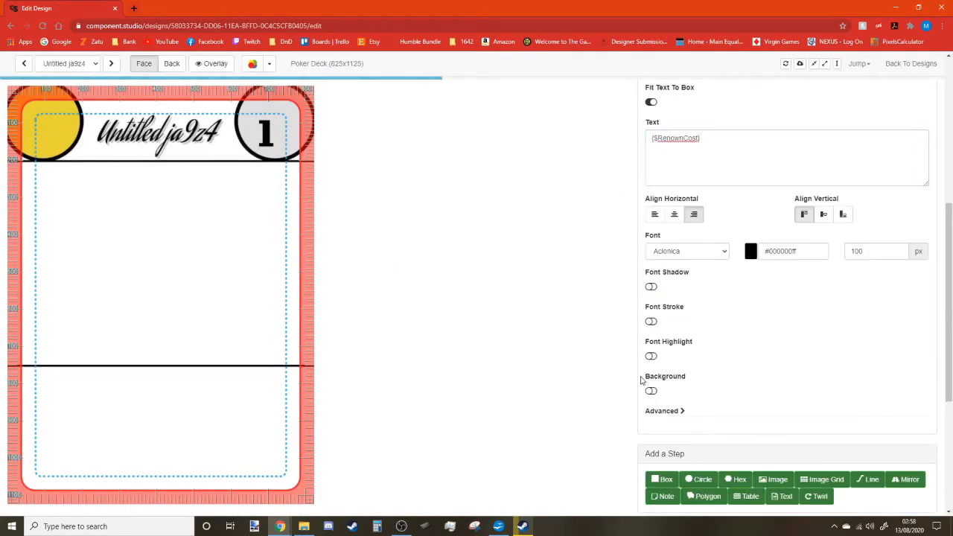
pyautogui.scroll(3, 643, 379)
pyautogui.click(662, 104)
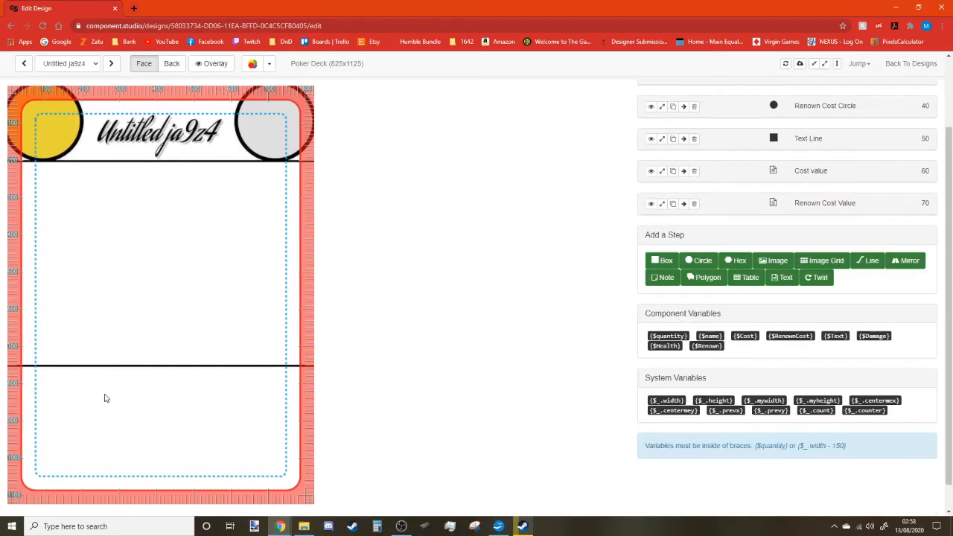
# Add a KeyWords column to Crew Cards and return to the Crew Deck design.
pyautogui.click(910, 65)
pyautogui.click(220, 64)
pyautogui.click(585, 171)
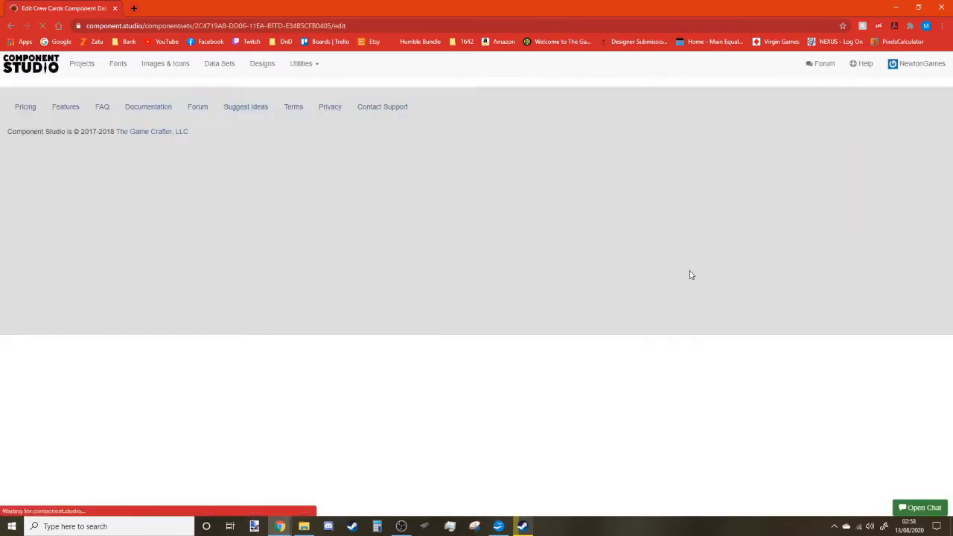
pyautogui.click(758, 478)
pyautogui.click(665, 477)
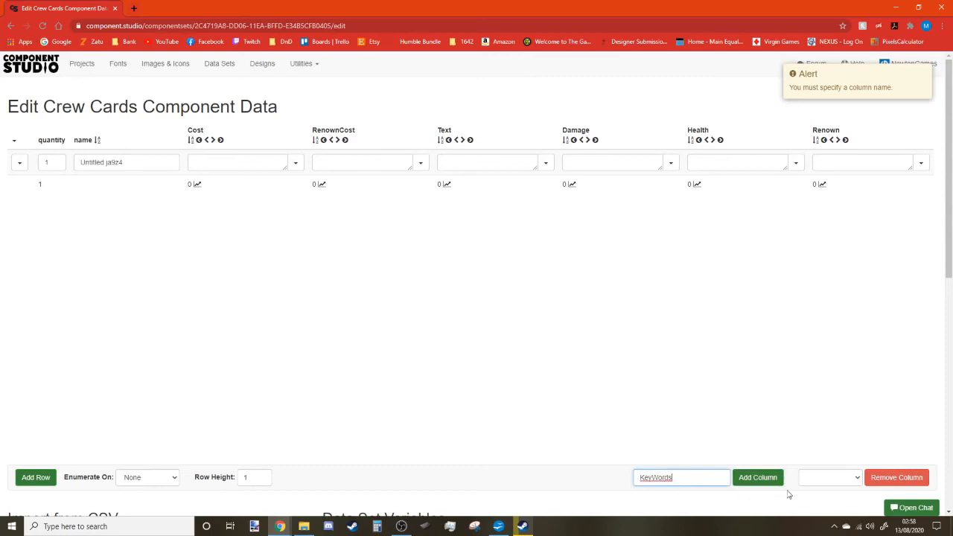
pyautogui.click(759, 478)
pyautogui.click(263, 64)
pyautogui.click(897, 171)
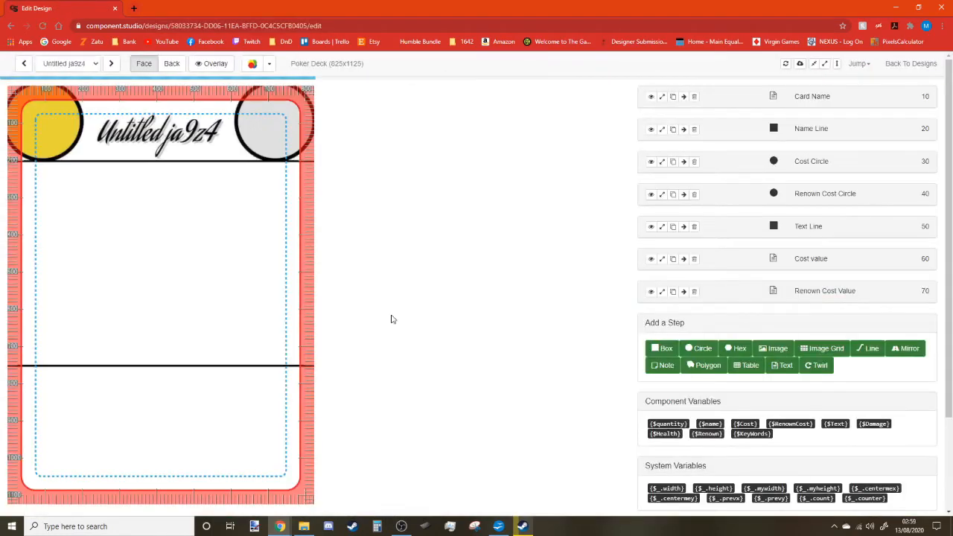
pyautogui.scroll(-3, 750, 332)
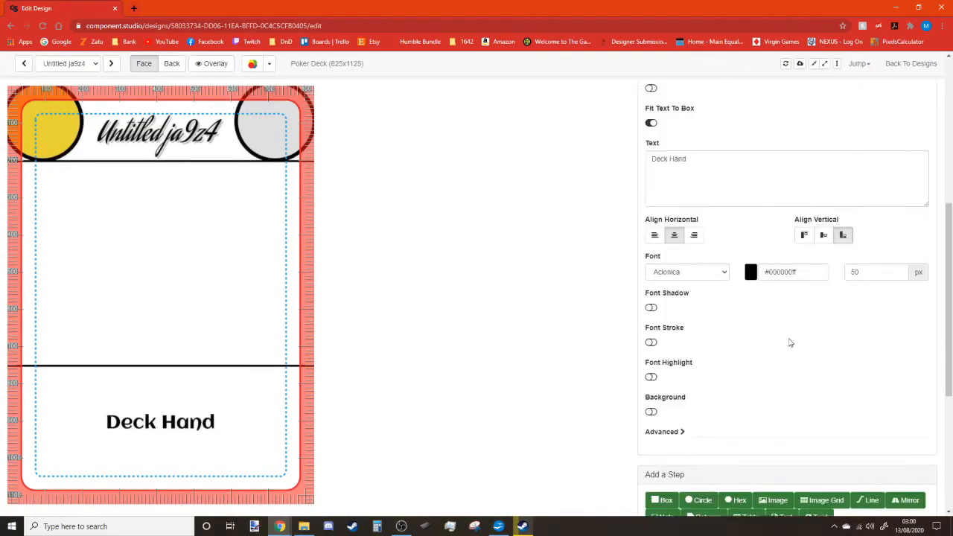
# Give the KeyWords layer font size 25 and a vertical position of -175.
pyautogui.scroll(4, 790, 342)
pyautogui.moveTo(834, 214); pyautogui.dragTo(811, 216)
pyautogui.write('0')
pyautogui.write('-100')
pyautogui.write('-150')
pyautogui.scroll(-2, 819, 313)
pyautogui.moveTo(868, 322); pyautogui.dragTo(821, 325)
pyautogui.write('25')
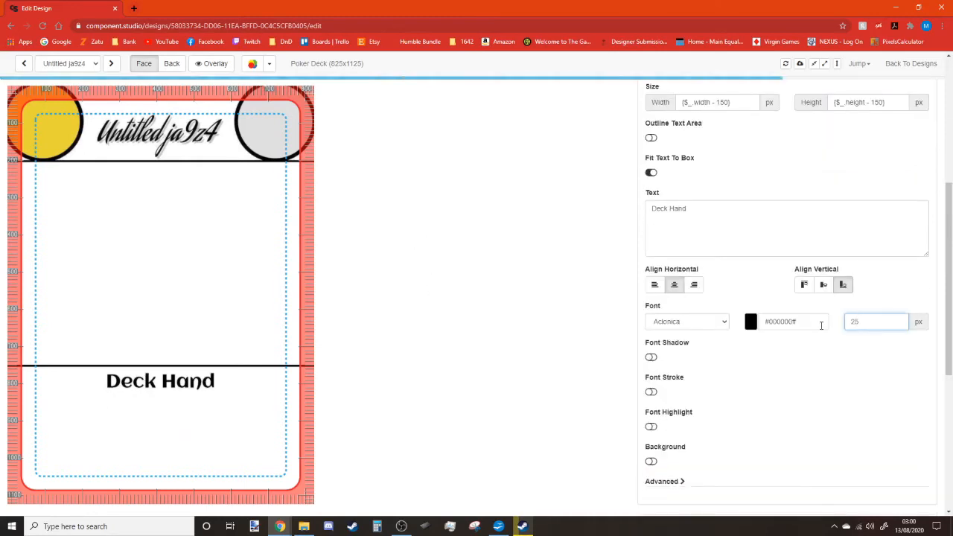
pyautogui.scroll(5, 849, 314)
pyautogui.scroll(-1, 864, 298)
pyautogui.moveTo(836, 264); pyautogui.dragTo(823, 265)
pyautogui.write('175')
# Add a period after 'Deck Hand' in the keyword text and centre it horizontally.
pyautogui.scroll(-2, 790, 283)
pyautogui.click(756, 301)
pyautogui.write('. Male . Lazy')
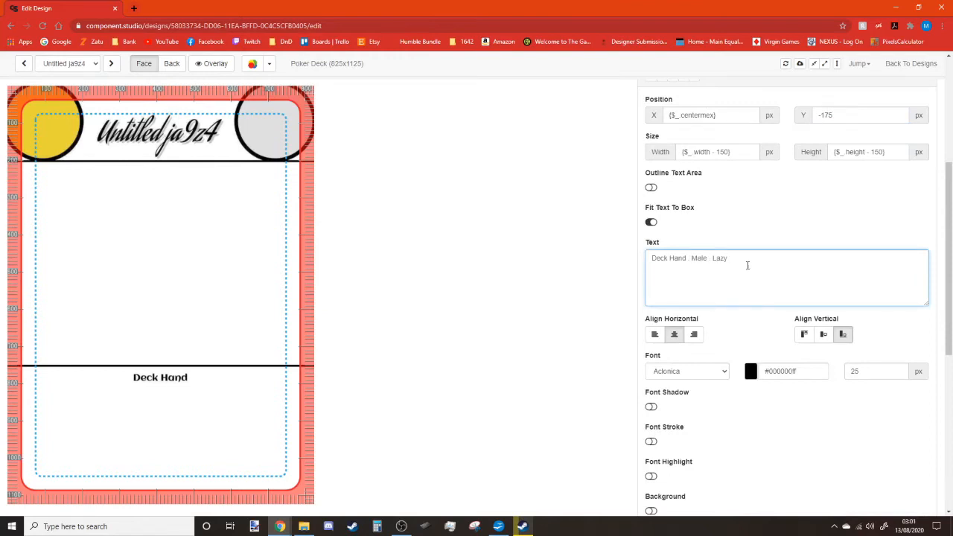
pyautogui.click(747, 234)
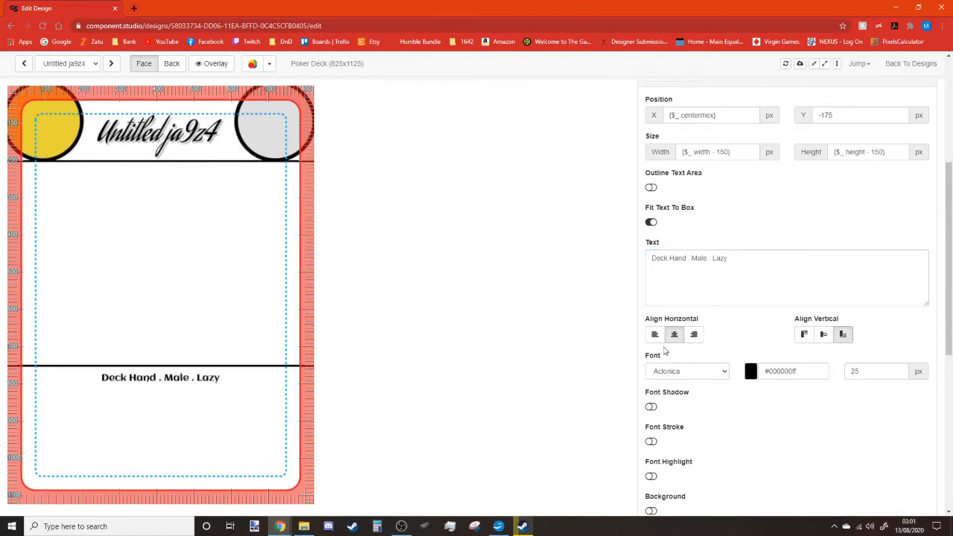
pyautogui.click(676, 335)
# Replace the rules text with the {$Text} variable and name the layer Text.
pyautogui.moveTo(740, 264); pyautogui.dragTo(631, 271)
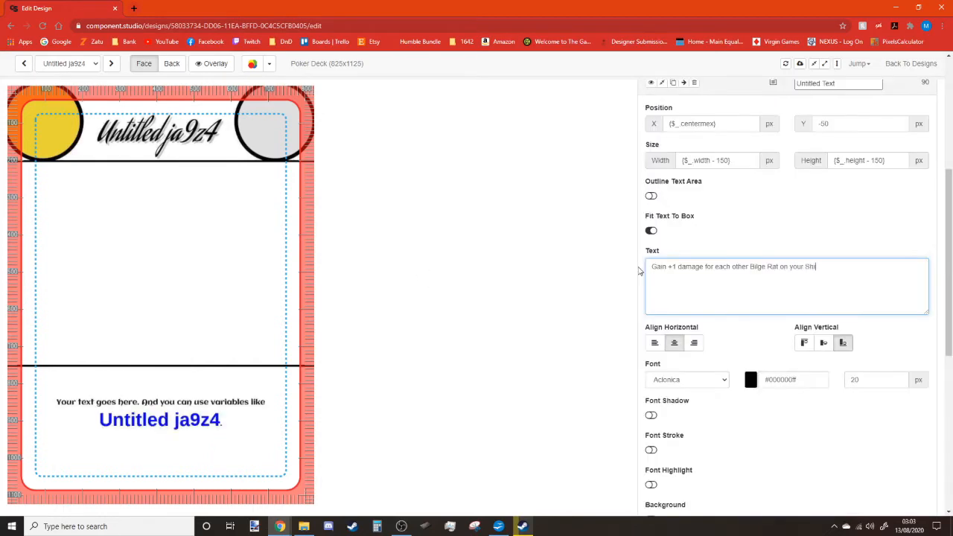
pyautogui.click(639, 270)
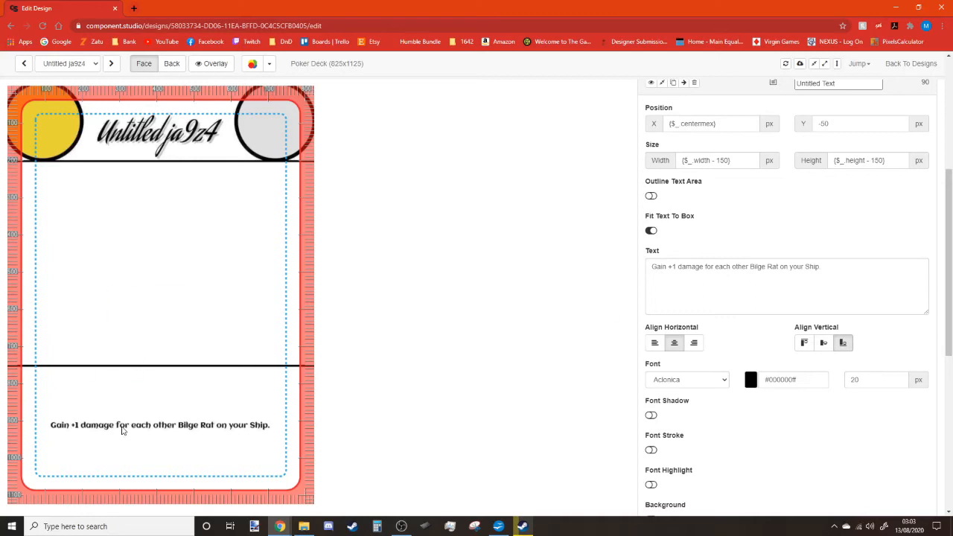
pyautogui.scroll(-5, 766, 327)
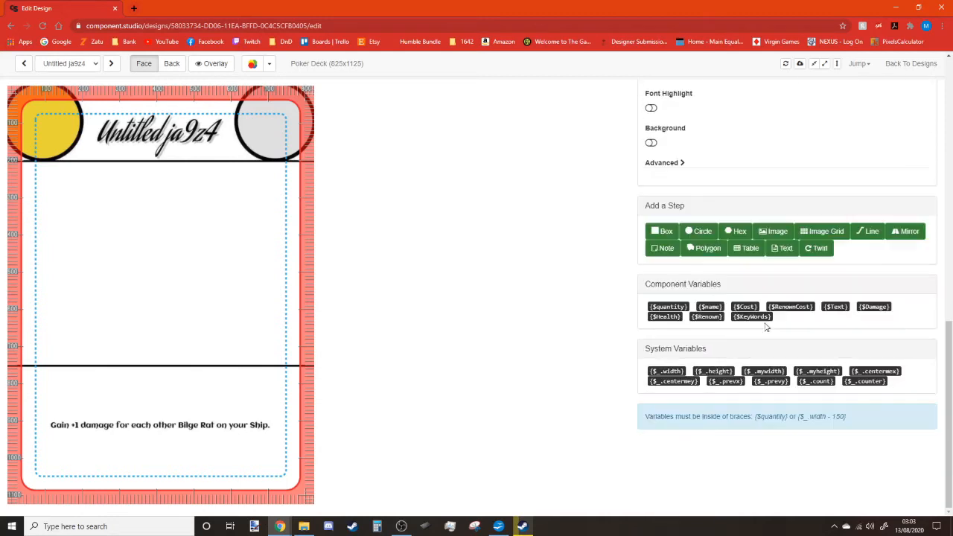
pyautogui.scroll(3, 566, 123)
pyautogui.hotkey('ctrl', 'a')
pyautogui.write('{$Text}')
pyautogui.scroll(4, 753, 162)
pyautogui.moveTo(857, 254); pyautogui.dragTo(740, 258)
pyautogui.write('Text')
pyautogui.click(740, 257)
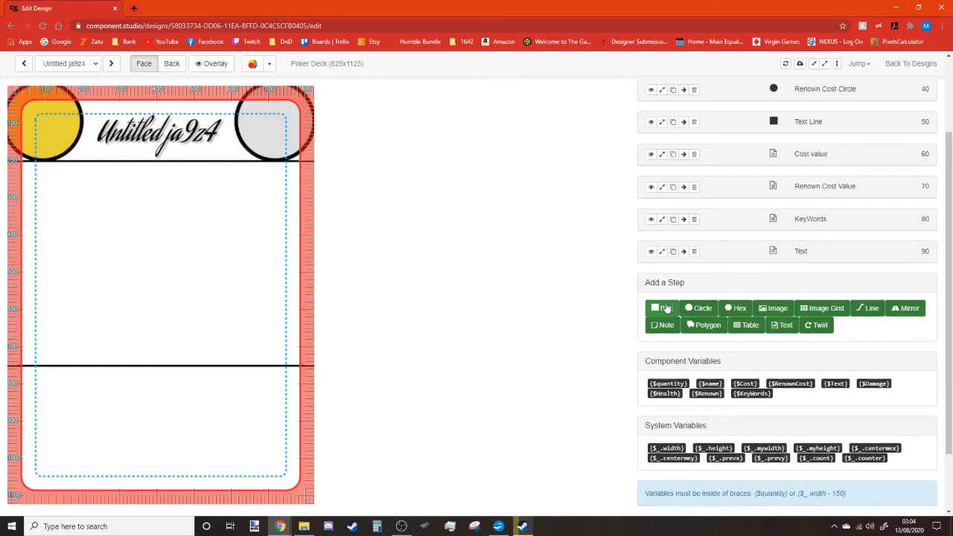
# Add a new box layer to the card with a dark red fill.
pyautogui.click(660, 309)
pyautogui.click(652, 397)
pyautogui.click(720, 408)
pyautogui.click(746, 429)
pyautogui.click(798, 390)
# Size the box to height 50 and width 75.
pyautogui.scroll(-1, 730, 284)
pyautogui.write('30')
pyautogui.moveTo(877, 278); pyautogui.dragTo(654, 288)
pyautogui.write('30')
pyautogui.moveTo(851, 275); pyautogui.dragTo(813, 275)
pyautogui.write('50')
pyautogui.doubleClick(685, 274)
pyautogui.write('75')
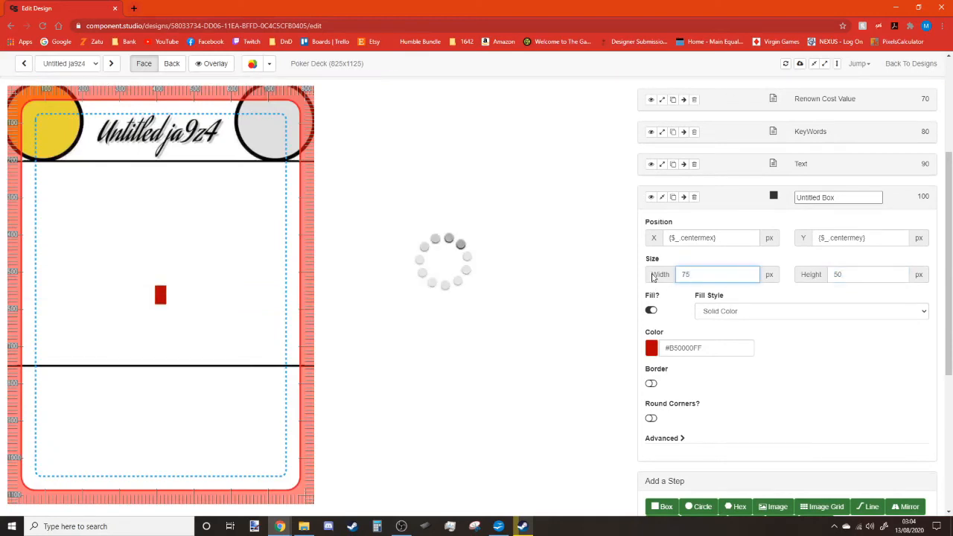
# Give the box a 3-wide gradient border with a light grey second colour.
pyautogui.scroll(-1, 674, 292)
pyautogui.click(651, 284)
pyautogui.moveTo(730, 285); pyautogui.dragTo(672, 286)
pyautogui.write('3')
pyautogui.click(862, 285)
pyautogui.click(842, 307)
pyautogui.click(861, 285)
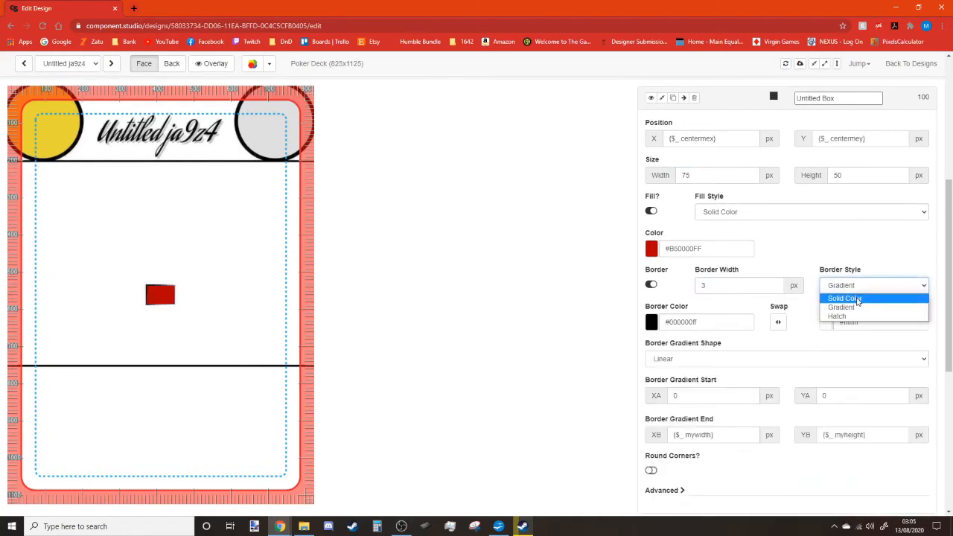
pyautogui.click(867, 275)
pyautogui.click(827, 323)
pyautogui.click(922, 341)
pyautogui.click(889, 264)
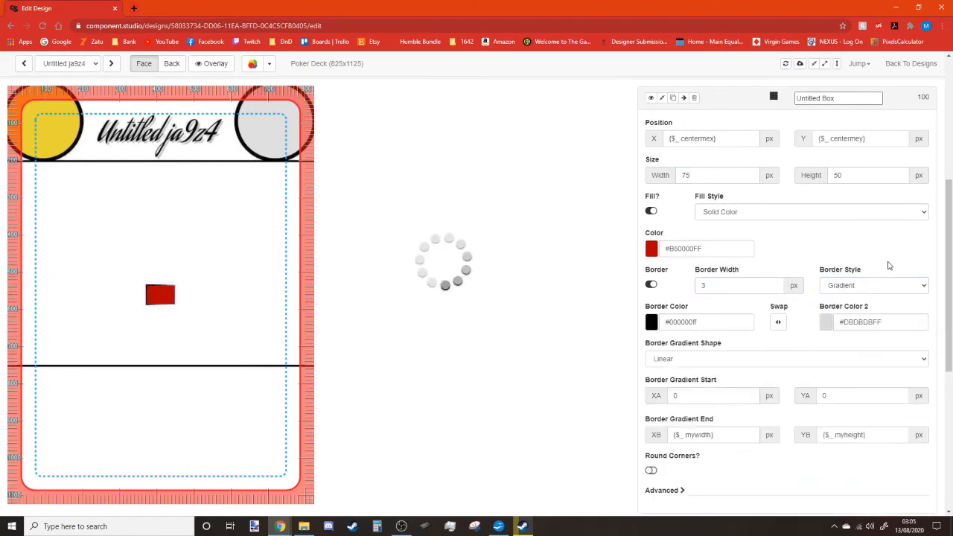
# Try rounded corners on the box, then leave them off.
pyautogui.scroll(-1, 884, 269)
pyautogui.click(651, 422)
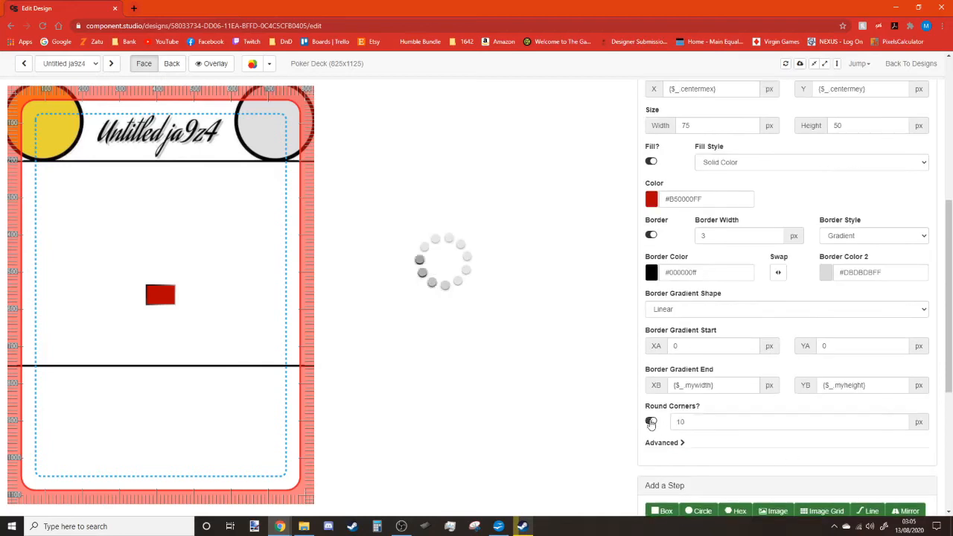
pyautogui.click(652, 422)
pyautogui.scroll(3, 758, 438)
pyautogui.scroll(1, 812, 372)
# Position the HealthBox at Y 750 on the card's left edge.
pyautogui.click(851, 287)
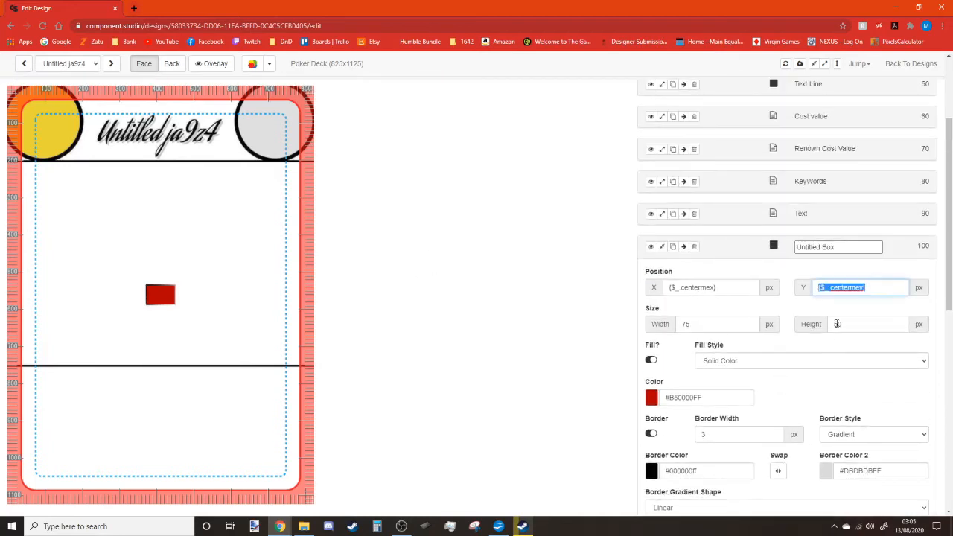
pyautogui.tripleClick(742, 289)
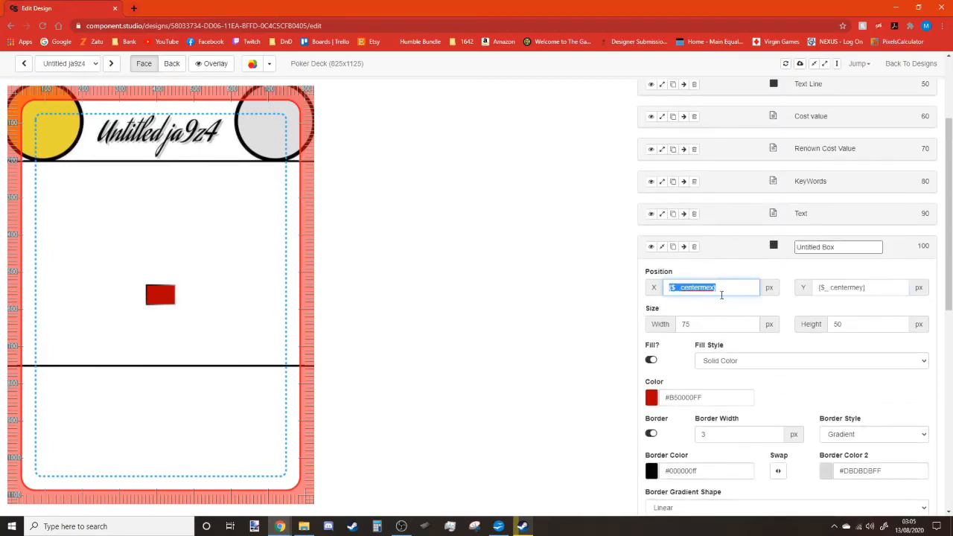
pyautogui.tripleClick(874, 287)
pyautogui.write('750')
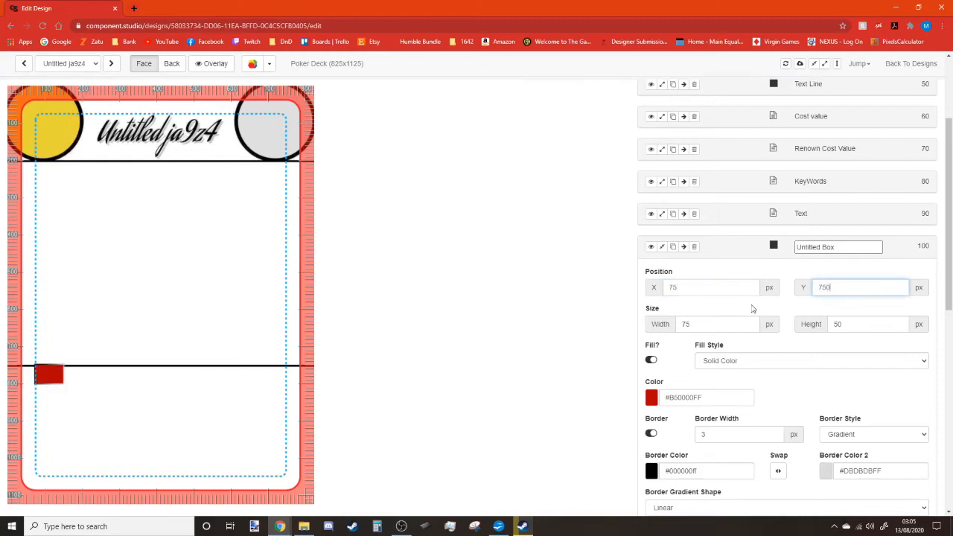
pyautogui.moveTo(719, 289); pyautogui.dragTo(633, 292)
pyautogui.write('50')
pyautogui.moveTo(738, 285); pyautogui.dragTo(623, 293)
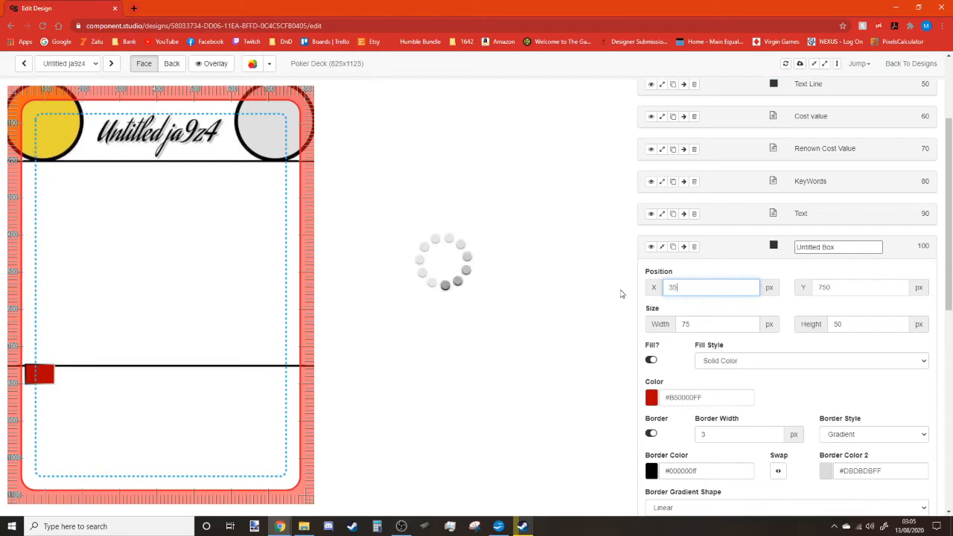
pyautogui.click(661, 248)
# Duplicate the HealthBox and rename the copy DamageBox.
pyautogui.click(817, 278)
pyautogui.moveTo(818, 280); pyautogui.dragTo(771, 283)
pyautogui.write('damage')
pyautogui.write('D')
pyautogui.click(838, 309)
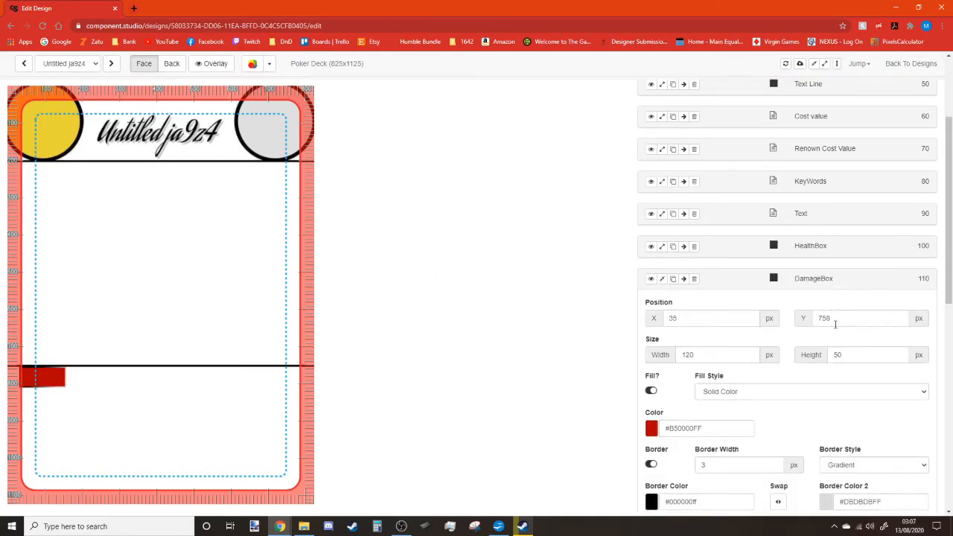
# Move the DamageBox to X 670, Y 755 at the card's right edge.
pyautogui.scroll(-1, 835, 324)
pyautogui.moveTo(689, 219); pyautogui.dragTo(635, 223)
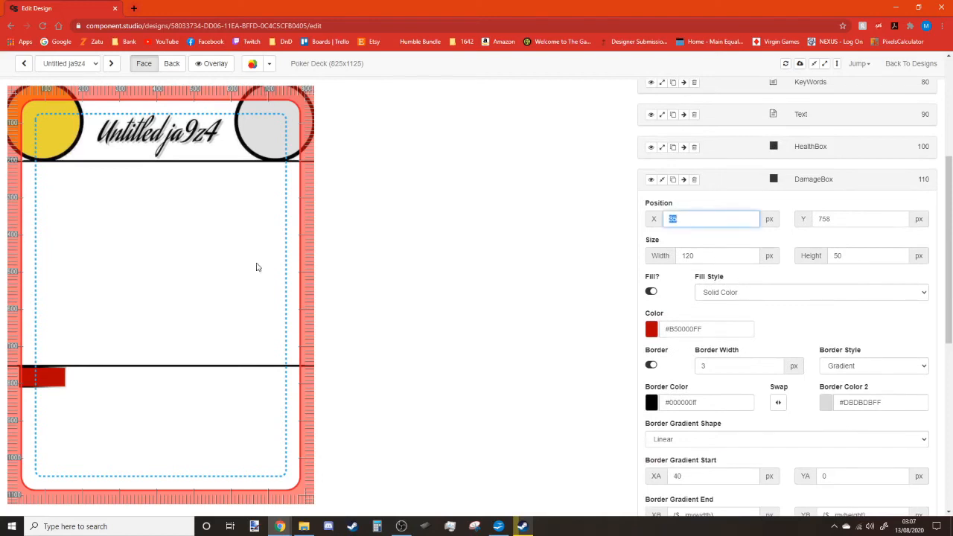
pyautogui.write('655')
pyautogui.press('BackSpace')
pyautogui.write('5')
pyautogui.press('BackSpace')
pyautogui.write('5')
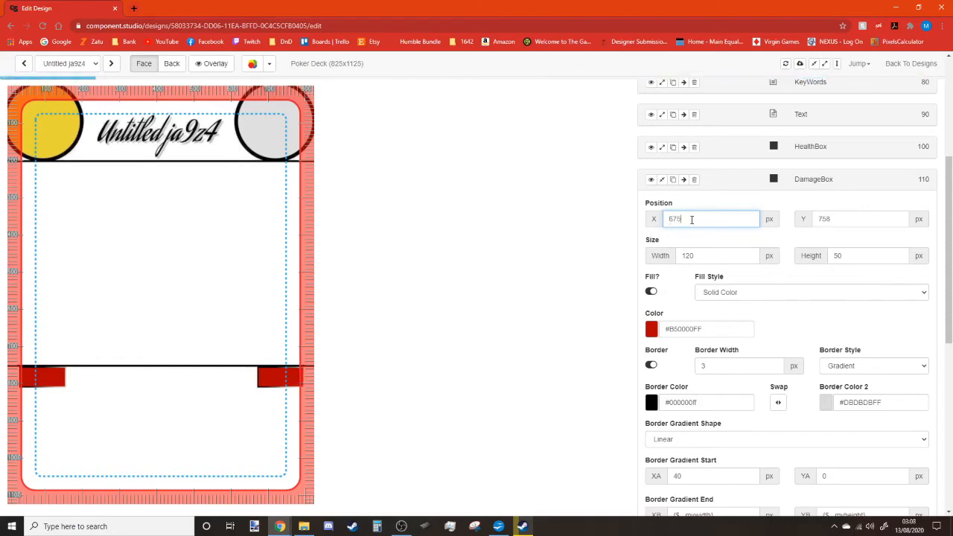
pyautogui.write('3')
pyautogui.write('0')
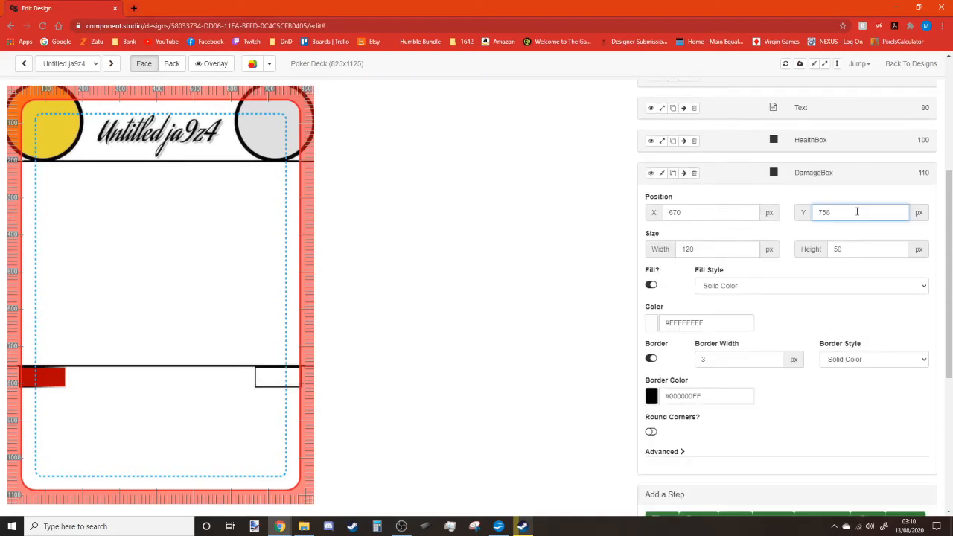
pyautogui.press('BackSpace')
pyautogui.write('0')
pyautogui.write('5')
# Make the HealthBox fill white with a solid black border.
pyautogui.click(667, 147)
pyautogui.click(652, 290)
pyautogui.click(818, 283)
pyautogui.click(873, 328)
pyautogui.click(849, 342)
pyautogui.click(653, 365)
pyautogui.click(812, 400)
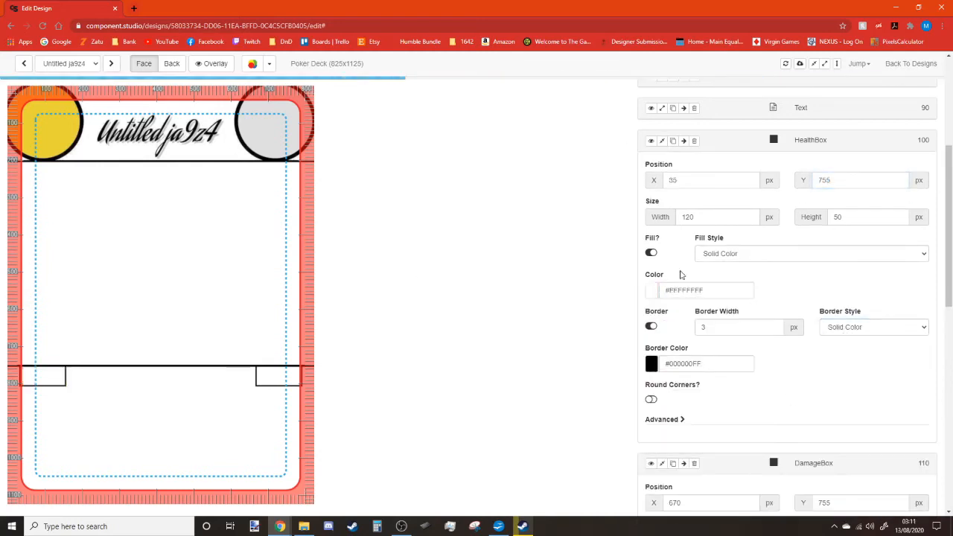
pyautogui.click(662, 141)
pyautogui.click(662, 173)
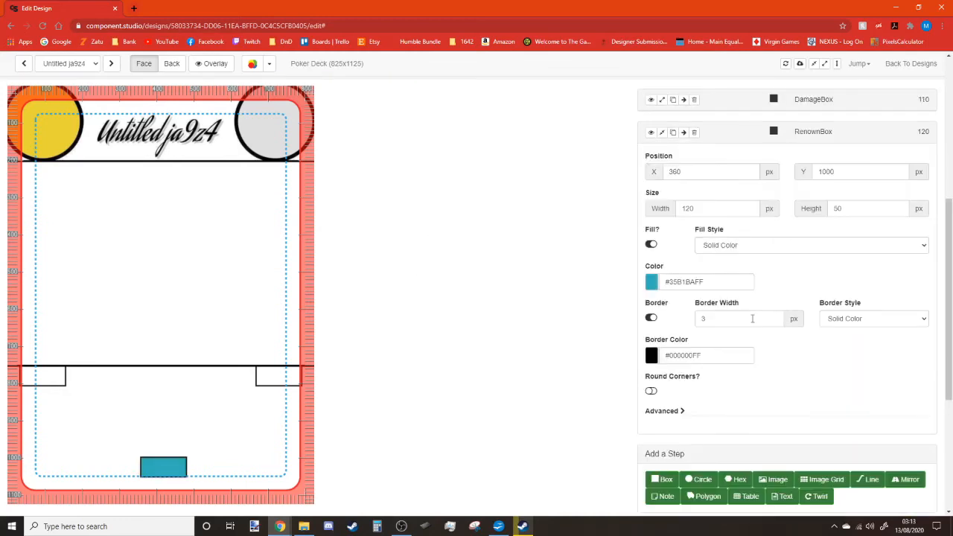
# Preview the card under several colour-blindness modes, then restore normal colours.
pyautogui.click(270, 64)
pyautogui.click(266, 97)
pyautogui.click(269, 64)
pyautogui.click(271, 109)
pyautogui.click(270, 64)
pyautogui.click(279, 123)
pyautogui.click(270, 64)
pyautogui.click(275, 149)
pyautogui.click(270, 64)
pyautogui.click(276, 162)
pyautogui.click(269, 64)
pyautogui.click(275, 175)
pyautogui.click(270, 64)
pyautogui.click(278, 187)
pyautogui.click(269, 64)
pyautogui.click(276, 83)
# Collapse the teal RenownBox's settings panel.
pyautogui.scroll(-3, 674, 297)
pyautogui.click(662, 257)
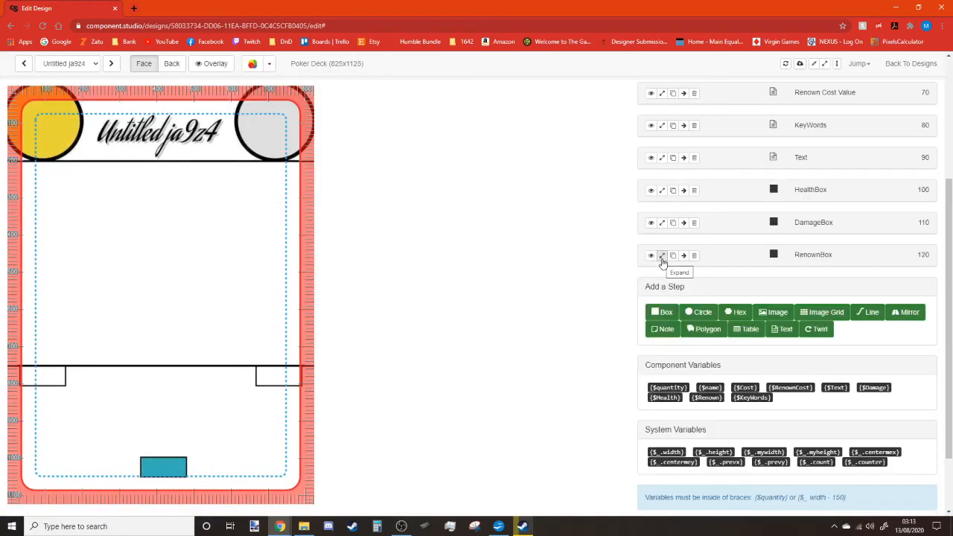
pyautogui.scroll(-1, 782, 268)
# Add a new text step to the card and name it Damage.
pyautogui.click(781, 246)
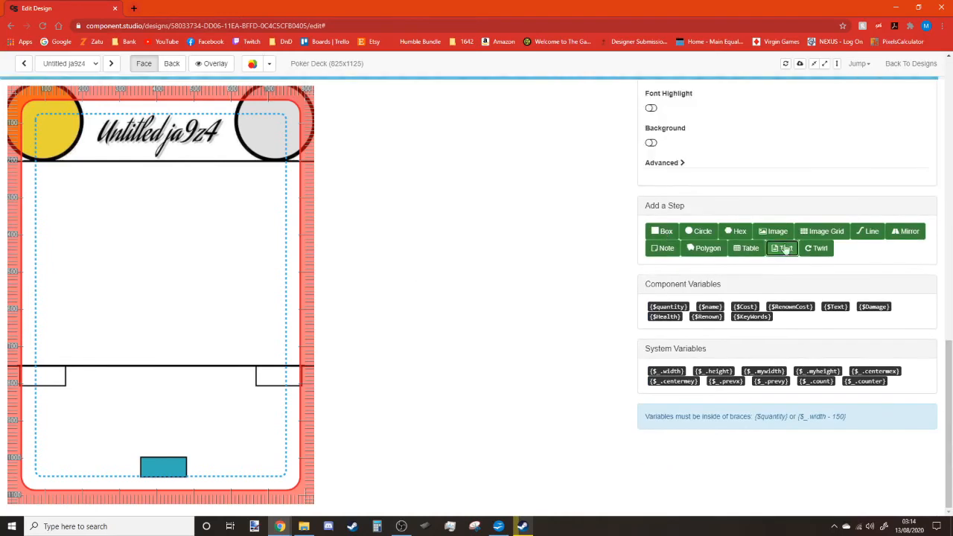
pyautogui.scroll(6, 801, 288)
pyautogui.moveTo(839, 204); pyautogui.dragTo(775, 209)
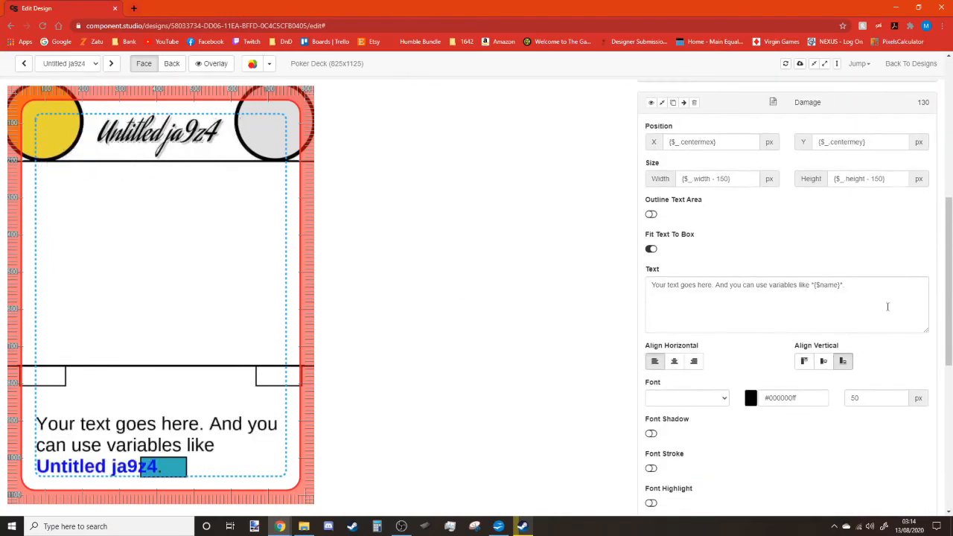
pyautogui.hotkey('ctrl', 'a')
pyautogui.press('BackSpace')
pyautogui.write('1')
pyautogui.scroll(-1, 753, 376)
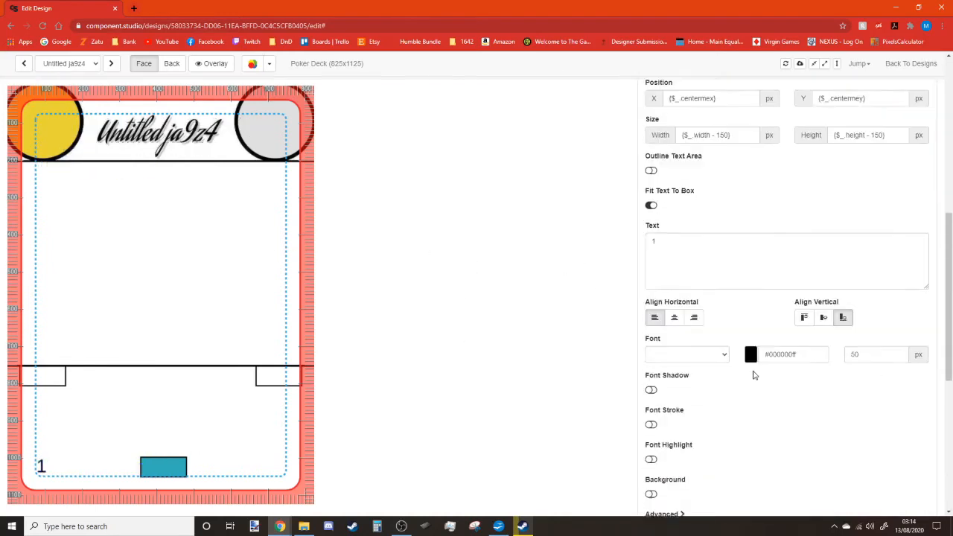
pyautogui.scroll(-2, 753, 376)
# Set the Damage text font to Aclonica after trying several other fonts.
pyautogui.click(723, 201)
pyautogui.click(717, 221)
pyautogui.click(725, 204)
pyautogui.click(719, 221)
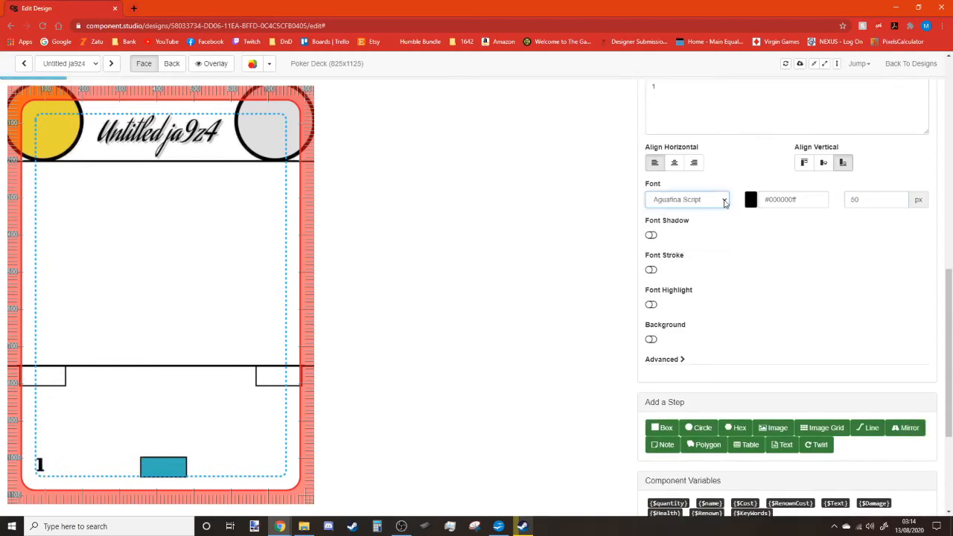
pyautogui.click(725, 203)
pyautogui.click(716, 230)
pyautogui.click(719, 203)
pyautogui.click(708, 239)
pyautogui.click(720, 203)
pyautogui.click(717, 214)
# Place the Damage text at X 100, Y -165.
pyautogui.scroll(3, 814, 272)
pyautogui.moveTo(723, 142); pyautogui.dragTo(704, 142)
pyautogui.write('100')
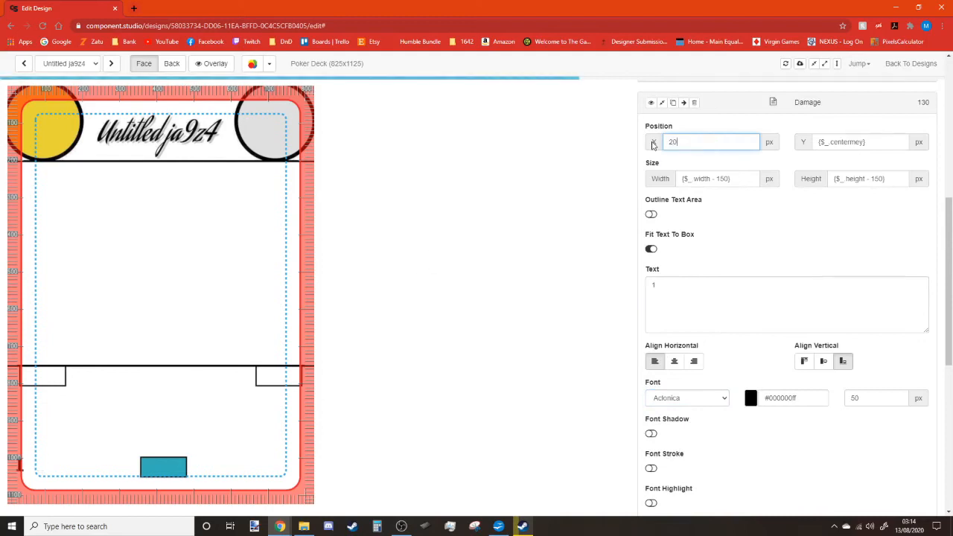
pyautogui.moveTo(868, 142); pyautogui.dragTo(812, 143)
pyautogui.write('-300-1')
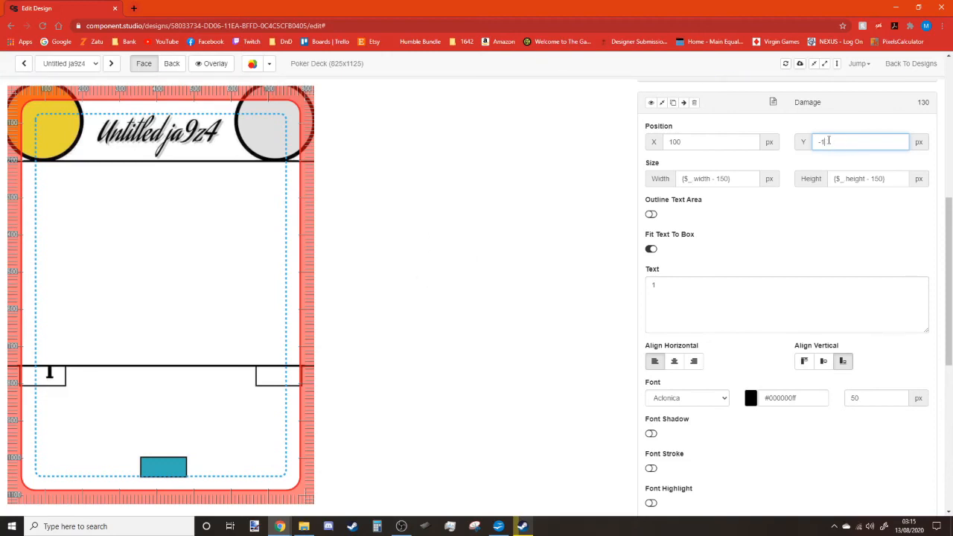
pyautogui.write('70165')
pyautogui.scroll(-5, 779, 305)
pyautogui.scroll(4, 857, 320)
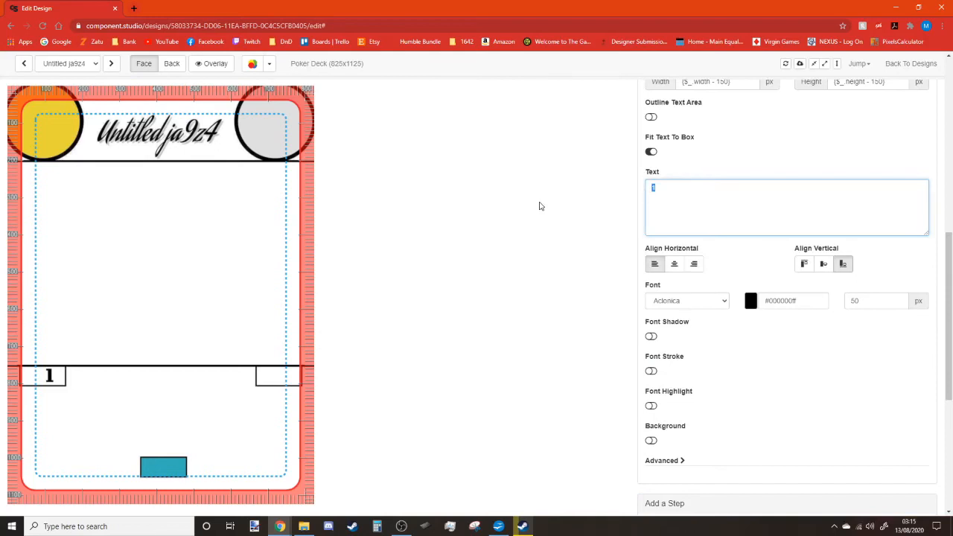
pyautogui.click(540, 206)
# Keep the text left-aligned and correct its X position to 95.
pyautogui.scroll(3, 685, 246)
pyautogui.scroll(-2, 693, 239)
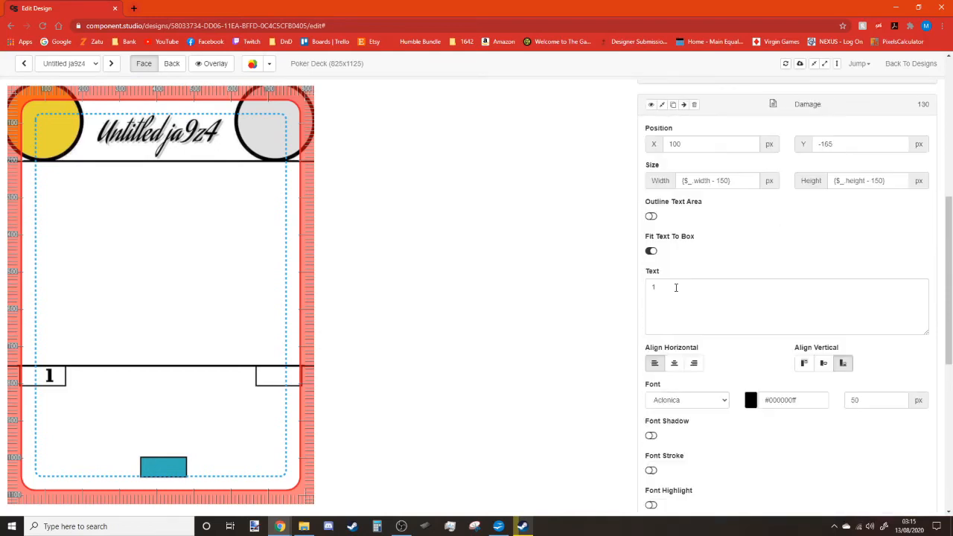
pyautogui.click(674, 314)
pyautogui.click(656, 313)
pyautogui.scroll(1, 714, 220)
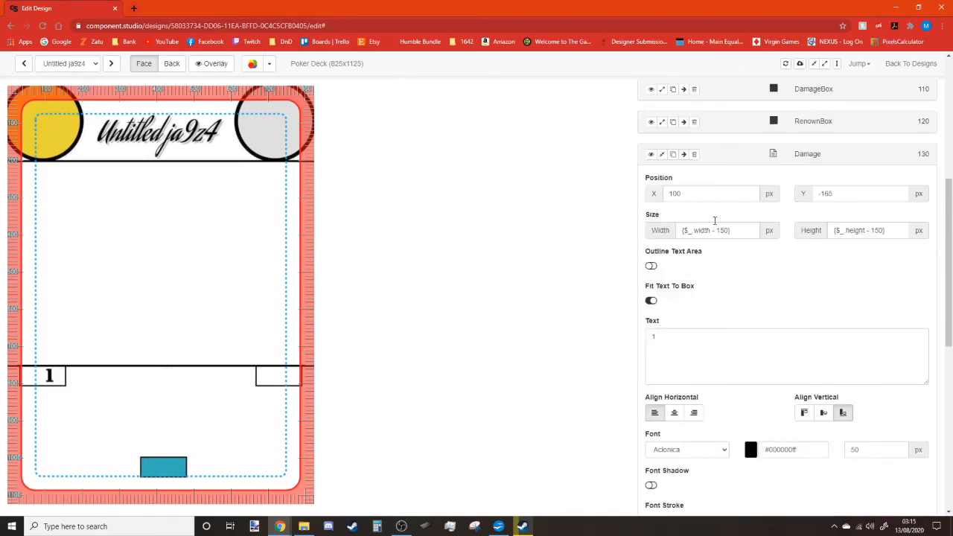
pyautogui.press('BackSpace')
pyautogui.press('BackSpace')
pyautogui.write('95')
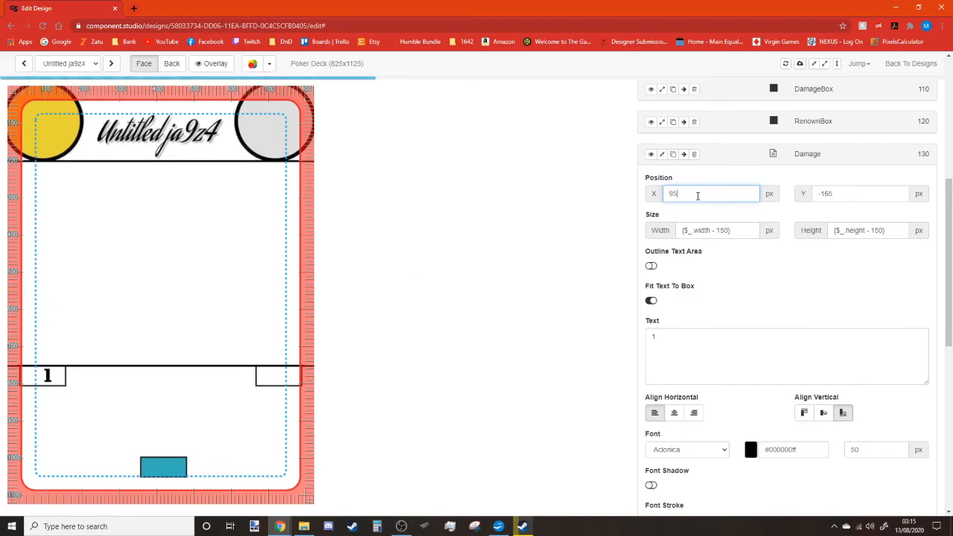
# Replace the test number with the {$Damage} variable and duplicate the Damage step.
pyautogui.click(714, 365)
pyautogui.write('0')
pyautogui.click(753, 292)
pyautogui.moveTo(672, 340); pyautogui.dragTo(628, 342)
pyautogui.write('1')
pyautogui.click(708, 313)
pyautogui.click(707, 343)
pyautogui.hotkey('ctrl', 'a')
pyautogui.write('{$Damage}')
pyautogui.click(749, 309)
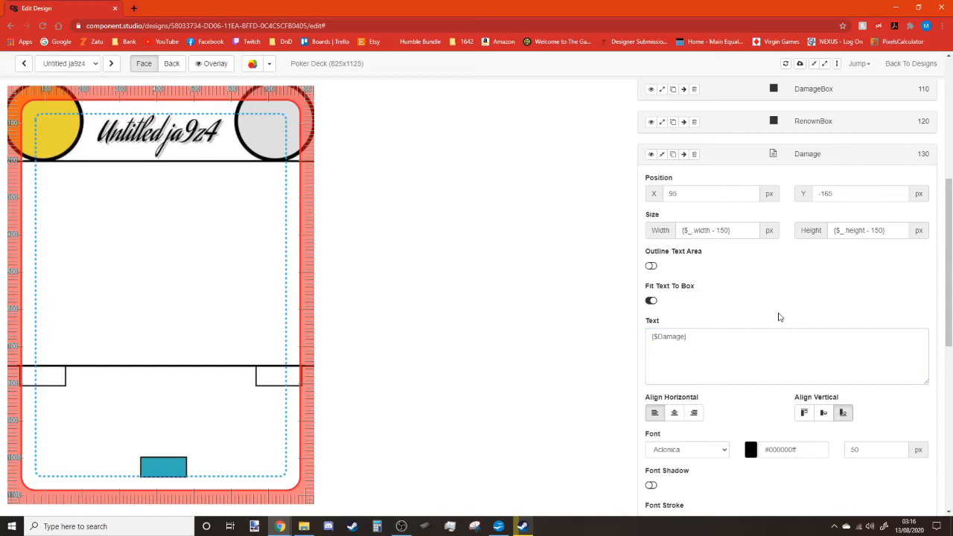
pyautogui.scroll(1, 674, 212)
pyautogui.click(672, 205)
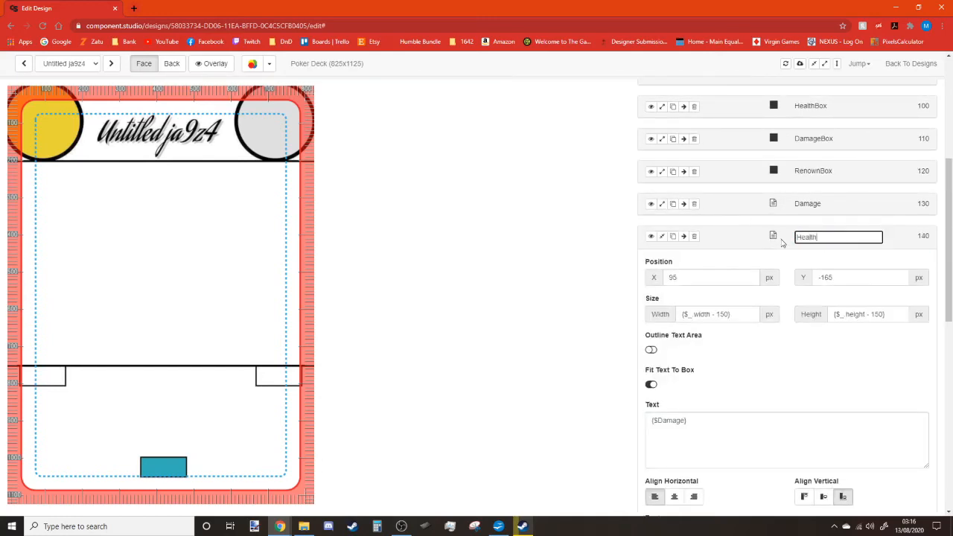
# Replace the copied Damage reference with a sample 1 and right-align it.
pyautogui.scroll(-2, 782, 243)
pyautogui.click(706, 309)
pyautogui.hotkey('ctrl', 'a')
pyautogui.write('1')
pyautogui.click(749, 330)
pyautogui.click(694, 349)
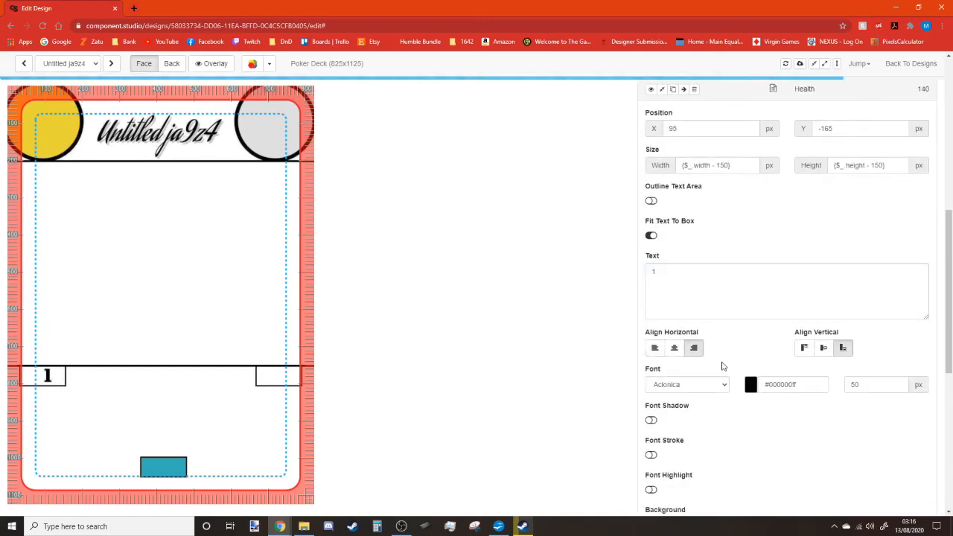
pyautogui.scroll(2, 722, 366)
# Move the Health value into the right box at X 65.
pyautogui.click(655, 230)
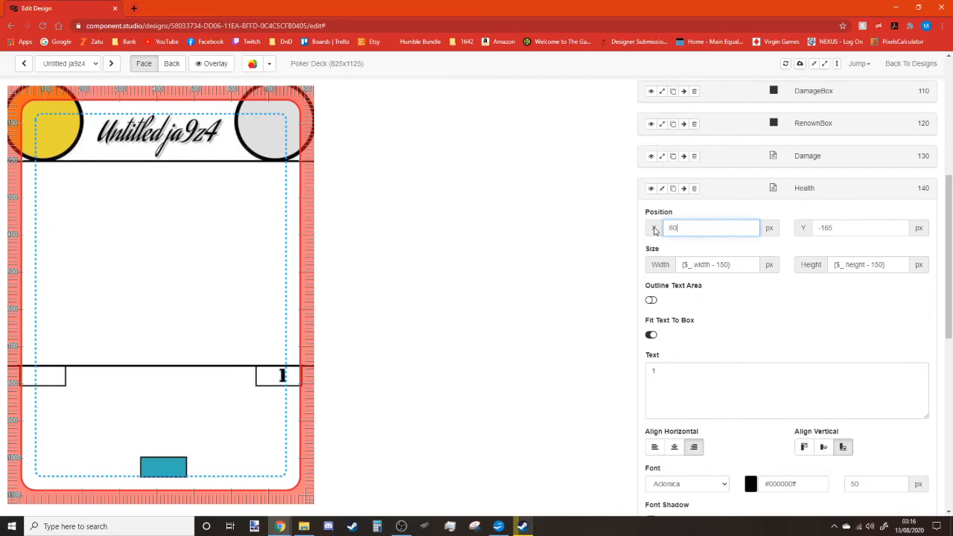
pyautogui.write('605015')
pyautogui.press('BackSpace')
pyautogui.press('BackSpace')
pyautogui.write('45')
pyautogui.moveTo(688, 227); pyautogui.dragTo(665, 229)
pyautogui.write('35')
# Test the Health text with sample values 9 and 10, then revert it to 1.
pyautogui.click(681, 375)
pyautogui.write('0')
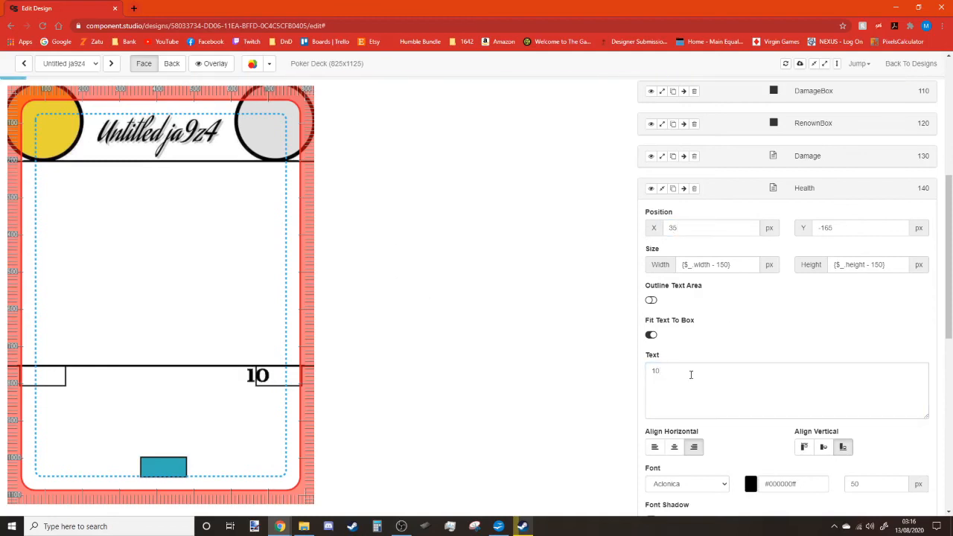
pyautogui.write('60')
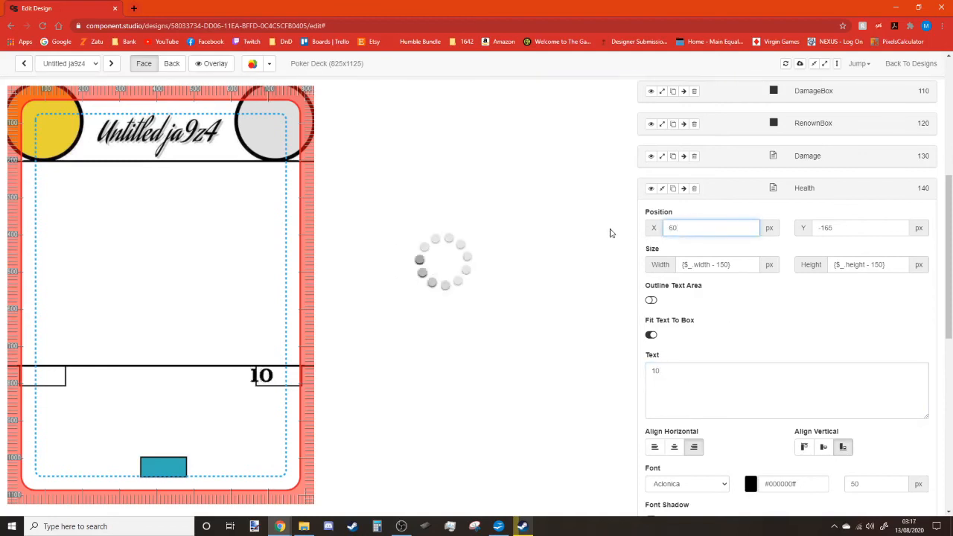
pyautogui.click(673, 369)
pyautogui.press('BackSpace')
pyautogui.click(738, 320)
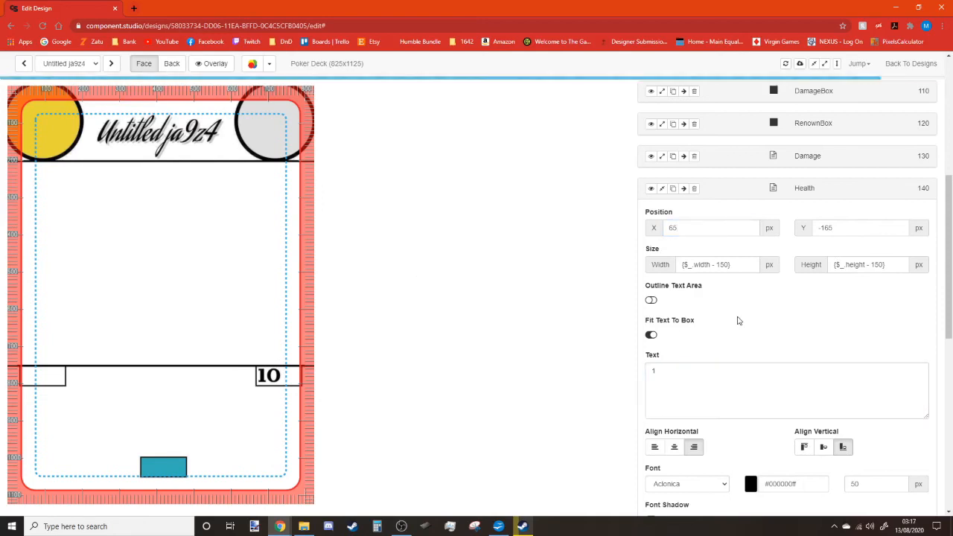
pyautogui.click(711, 393)
pyautogui.press('BackSpace')
pyautogui.write('9')
pyautogui.click(732, 331)
pyautogui.moveTo(677, 376); pyautogui.dragTo(610, 381)
pyautogui.write('10')
pyautogui.click(753, 326)
pyautogui.moveTo(676, 375); pyautogui.dragTo(593, 378)
pyautogui.write('1')
pyautogui.click(590, 378)
# Link the Health text to {$Health} and collapse the step's settings.
pyautogui.scroll(-6, 752, 263)
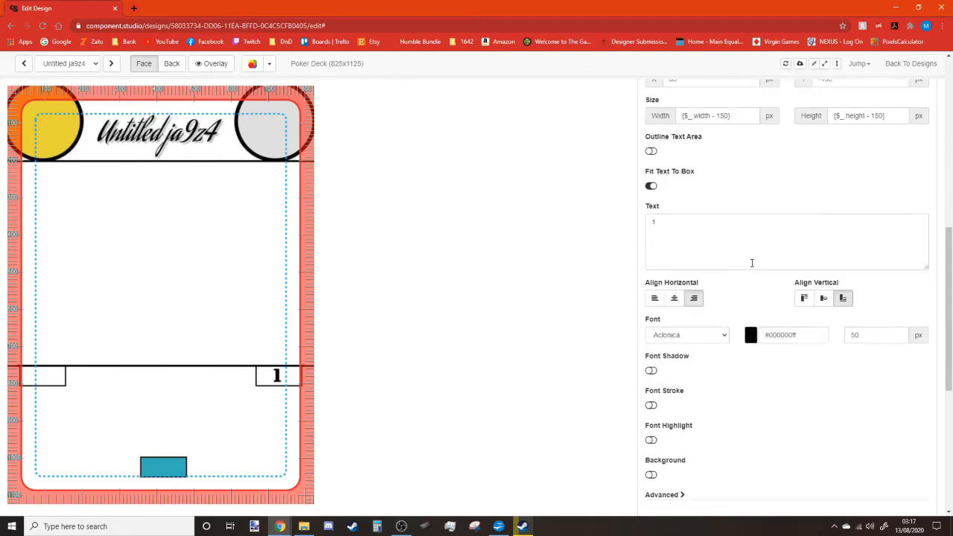
pyautogui.scroll(3, 862, 318)
pyautogui.scroll(2, 736, 337)
pyautogui.moveTo(670, 237); pyautogui.dragTo(548, 251)
pyautogui.write('{$Health}')
pyautogui.click(547, 251)
pyautogui.scroll(5, 770, 249)
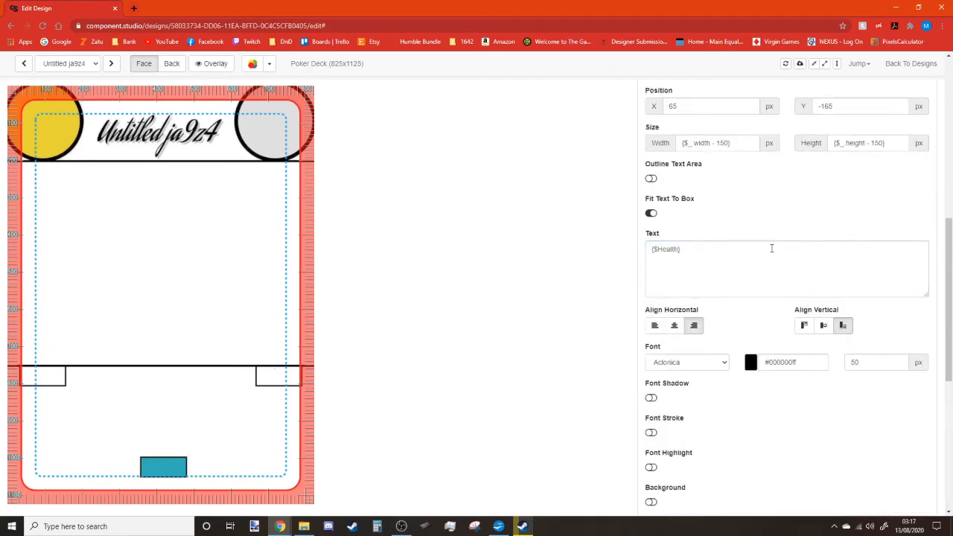
pyautogui.click(662, 305)
pyautogui.scroll(-1, 751, 331)
# Add a text step showing 1 in Aclonica, centred horizontally and bottom-aligned.
pyautogui.click(788, 328)
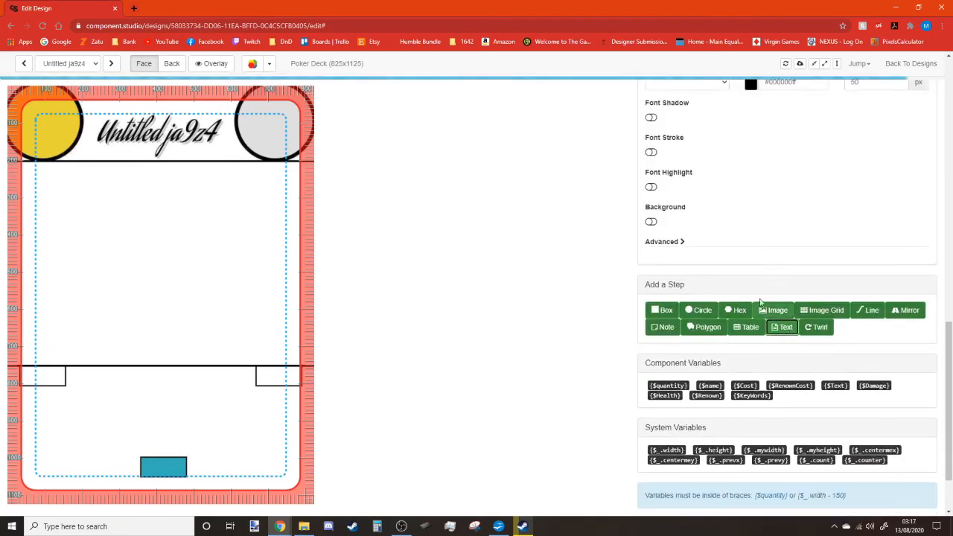
pyautogui.moveTo(849, 318); pyautogui.dragTo(585, 323)
pyautogui.write('1')
pyautogui.click(694, 436)
pyautogui.moveTo(864, 429); pyautogui.dragTo(822, 429)
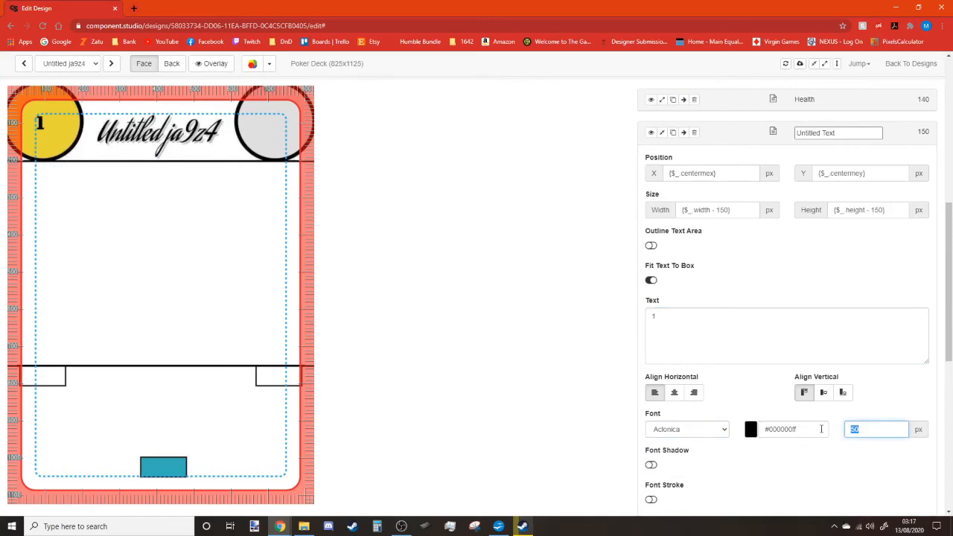
pyautogui.scroll(-1, 750, 401)
pyautogui.click(674, 342)
pyautogui.click(844, 343)
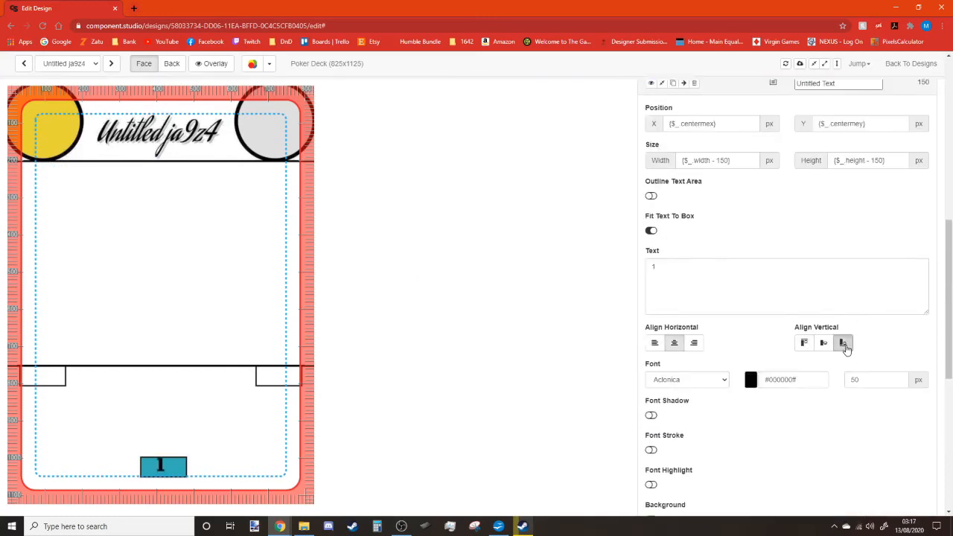
pyautogui.scroll(4, 753, 338)
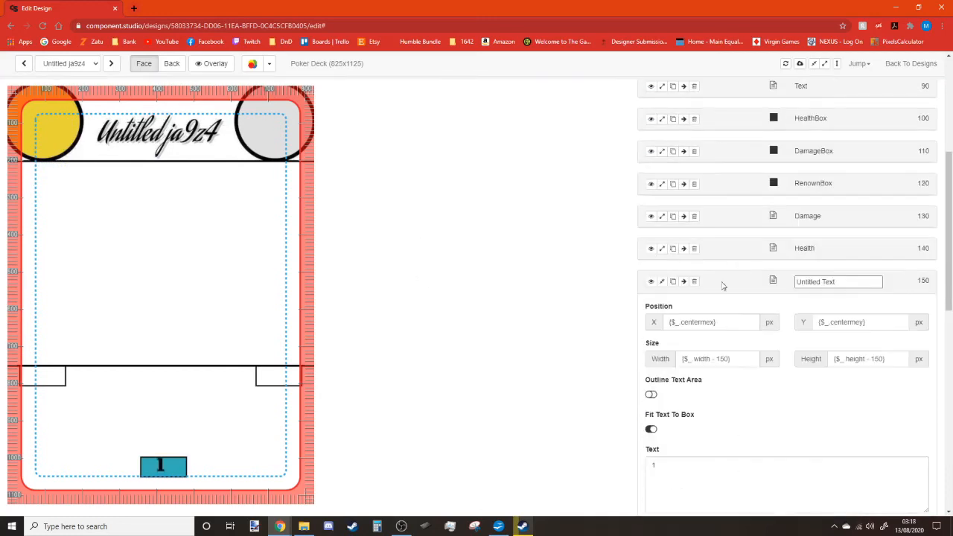
# Shift the RenownBox slightly left to X 350.
pyautogui.click(662, 184)
pyautogui.moveTo(682, 225); pyautogui.dragTo(672, 223)
pyautogui.write('5550')
# Set the new text step's Y position to 80, keeping its sample value 1.
pyautogui.click(661, 184)
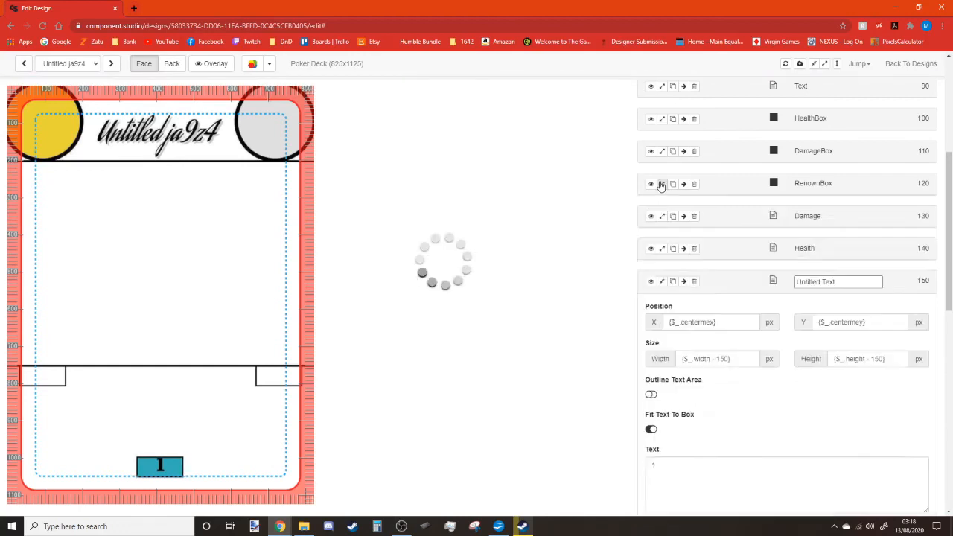
pyautogui.scroll(-3, 711, 265)
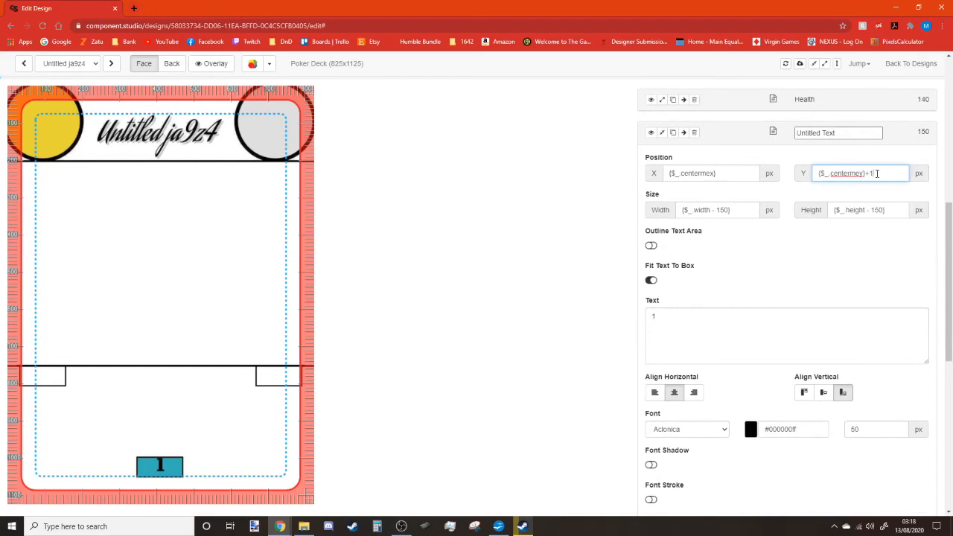
pyautogui.moveTo(877, 172); pyautogui.dragTo(767, 176)
pyautogui.write('10')
pyautogui.write('50')
pyautogui.moveTo(829, 172); pyautogui.dragTo(752, 171)
pyautogui.write('80')
pyautogui.click(706, 337)
pyautogui.write('0')
pyautogui.click(724, 264)
pyautogui.click(693, 346)
pyautogui.press('BackSpace')
pyautogui.click(727, 284)
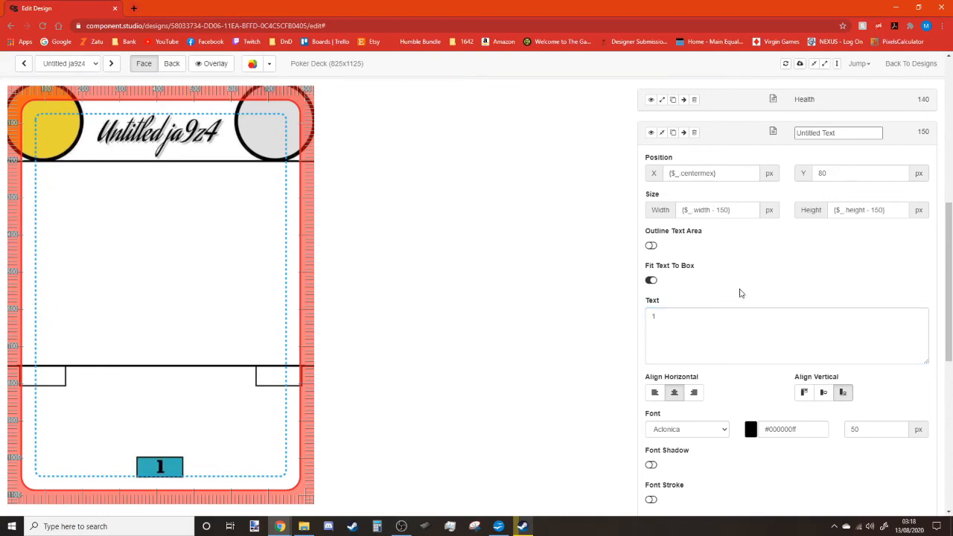
# Make the new text's font colour a gold yellow (#CCBF07FF).
pyautogui.scroll(-2, 733, 283)
pyautogui.click(752, 283)
pyautogui.moveTo(825, 312); pyautogui.dragTo(825, 301)
pyautogui.click(835, 311)
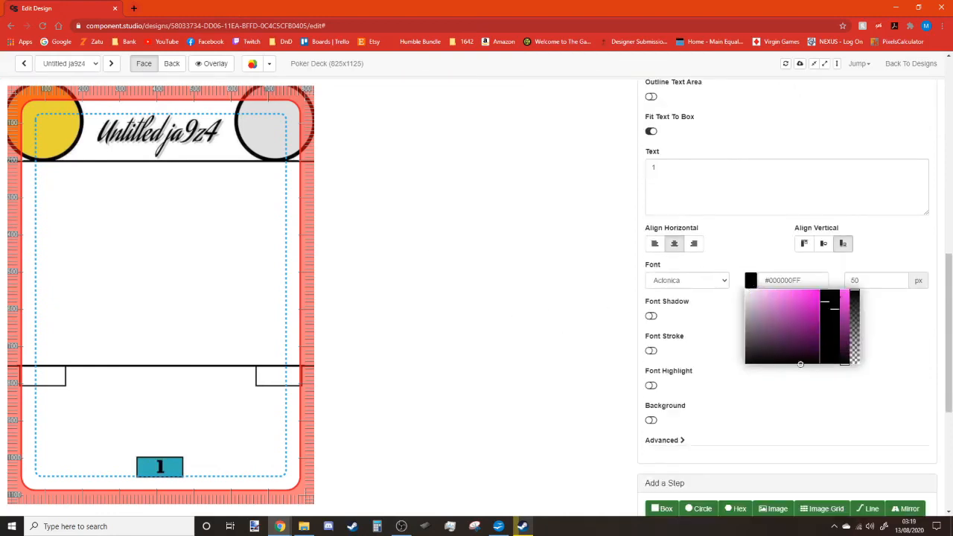
pyautogui.click(844, 313)
pyautogui.click(825, 347)
pyautogui.click(835, 292)
pyautogui.click(845, 291)
pyautogui.moveTo(823, 350); pyautogui.dragTo(822, 353)
pyautogui.click(845, 305)
pyautogui.click(347, 230)
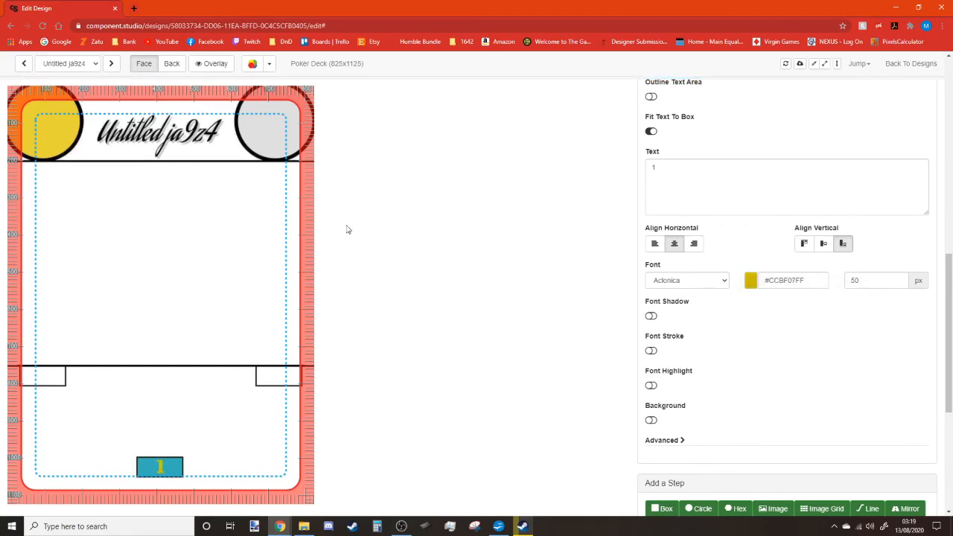
# Preview the card under Red/Green and other colour-blindness modes.
pyautogui.click(269, 64)
pyautogui.click(269, 123)
pyautogui.click(270, 64)
pyautogui.click(282, 187)
pyautogui.click(270, 65)
# Check the card in greyscale and other colour-blindness previews, then return to normal colours.
pyautogui.click(289, 175)
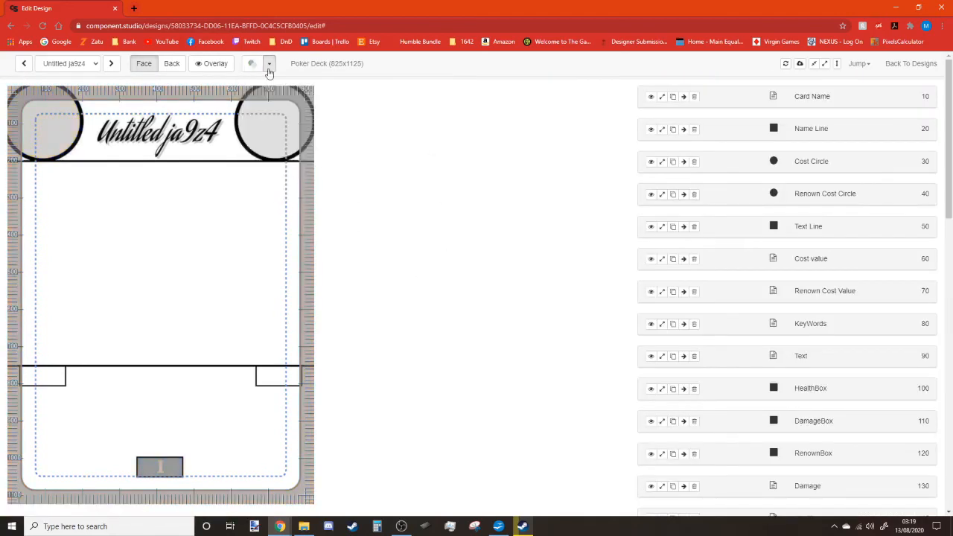
pyautogui.click(269, 66)
pyautogui.click(286, 133)
pyautogui.click(269, 65)
pyautogui.click(285, 99)
pyautogui.click(269, 65)
pyautogui.click(284, 85)
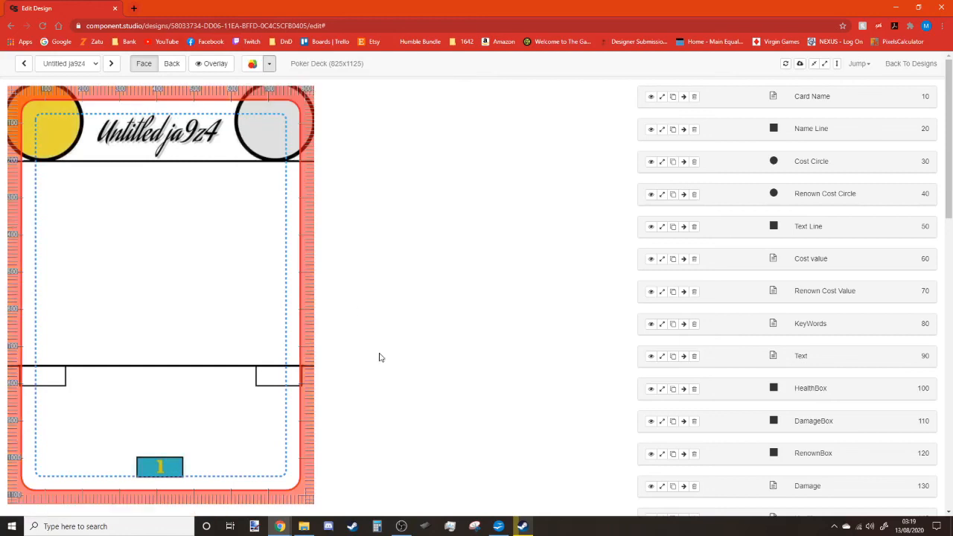
# Rename the new text step to Renown.
pyautogui.scroll(-5, 752, 428)
pyautogui.click(859, 304)
pyautogui.moveTo(860, 303); pyautogui.dragTo(753, 308)
pyautogui.write('Renown')
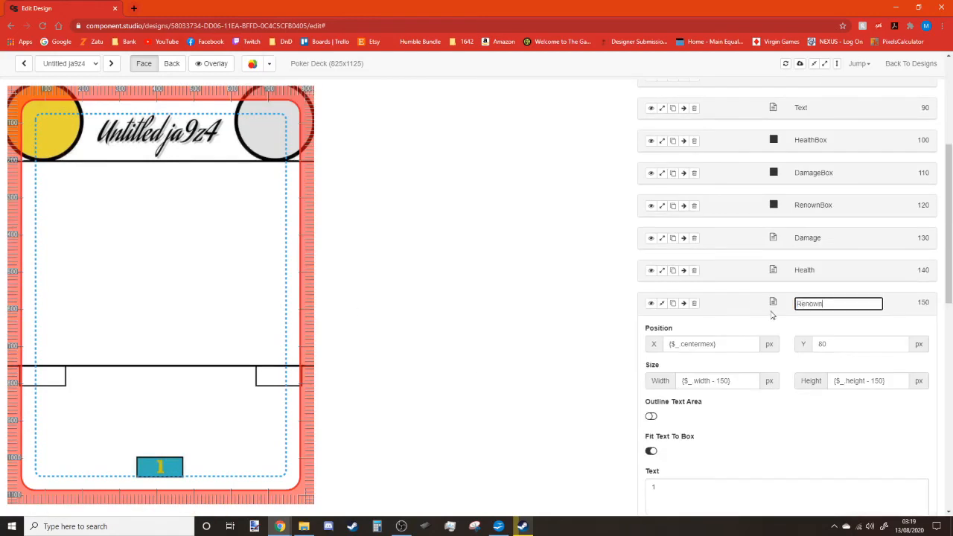
pyautogui.press('Return')
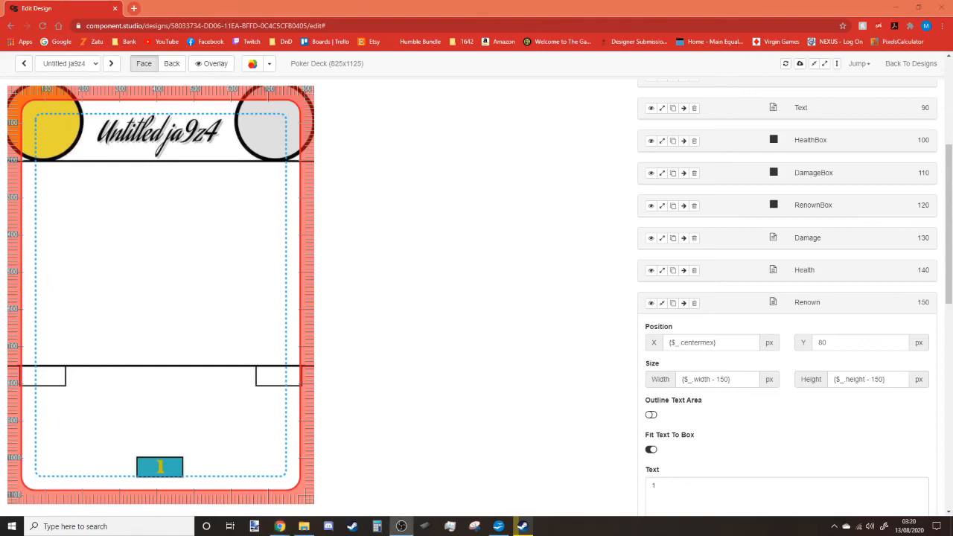
# Replace the fixed 1 with the pasted {$Renown} variable and collapse the step.
pyautogui.click(709, 456)
pyautogui.scroll(-8, 709, 457)
pyautogui.click(745, 318)
pyautogui.scroll(4, 745, 319)
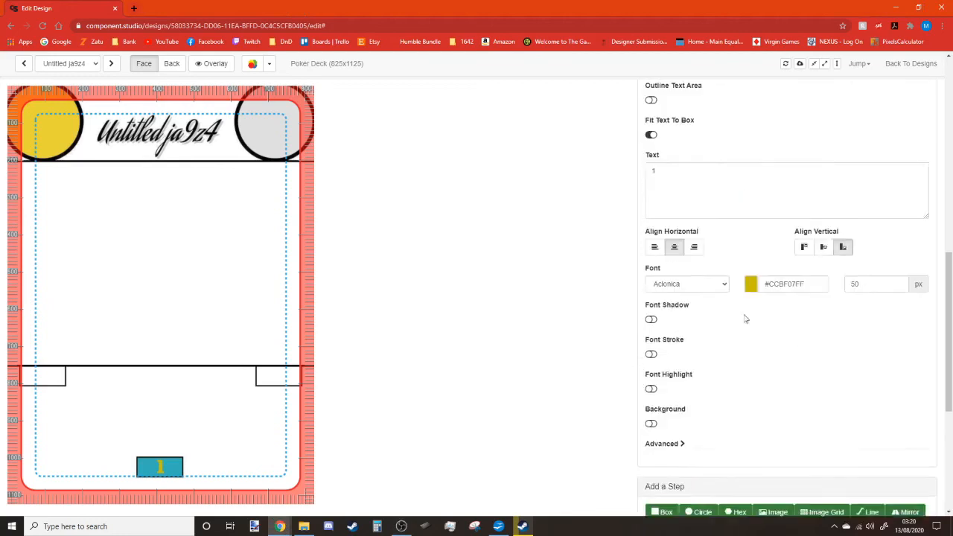
pyautogui.moveTo(693, 189); pyautogui.dragTo(647, 188)
pyautogui.write('{$Renown}')
pyautogui.click(419, 258)
pyautogui.scroll(3, 721, 263)
pyautogui.click(814, 65)
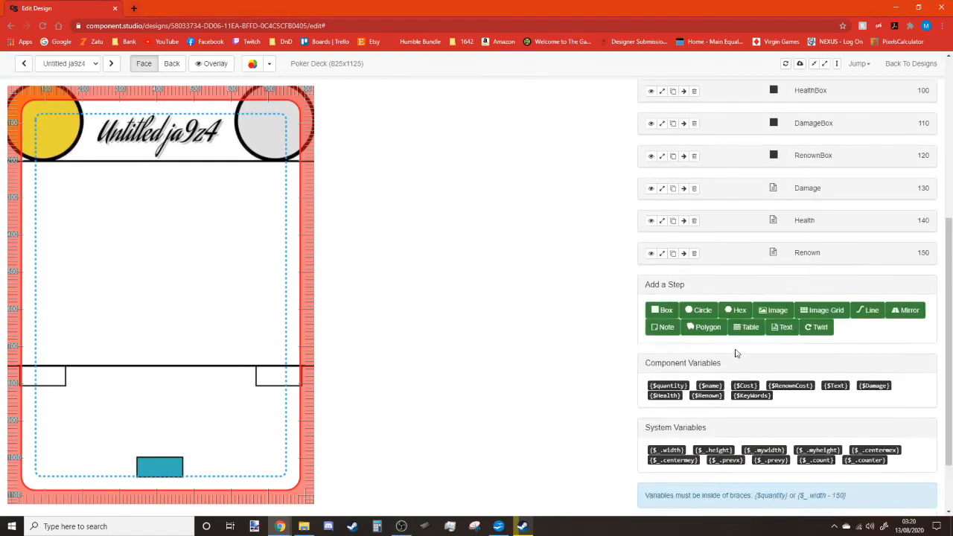
pyautogui.scroll(6, 736, 353)
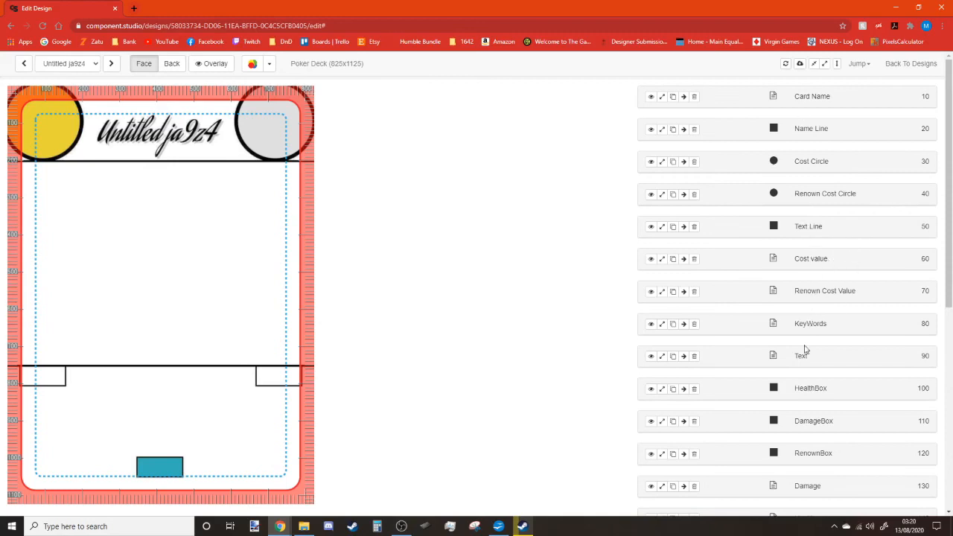
pyautogui.scroll(-3, 845, 373)
pyautogui.scroll(3, 856, 297)
# Open the Crew Cards data set and name the card Pirate Jim.
pyautogui.click(902, 64)
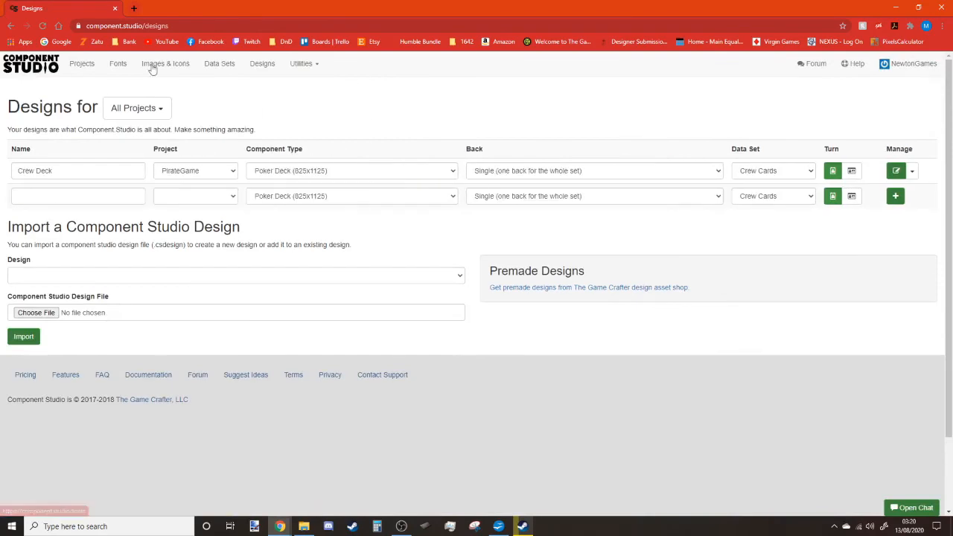
pyautogui.click(219, 64)
pyautogui.click(636, 169)
pyautogui.moveTo(149, 164); pyautogui.dragTo(80, 161)
pyautogui.write('Pirate Jim')
# Set the card's Cost to 1 and RenownCost to 1.
pyautogui.click(205, 163)
pyautogui.write('1')
pyautogui.click(315, 162)
pyautogui.write('1')
pyautogui.click(413, 164)
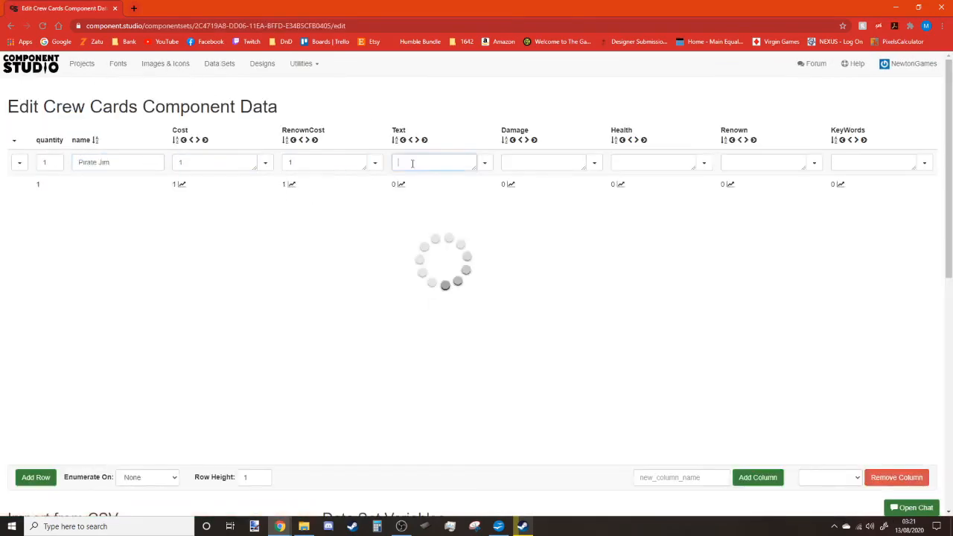
# Move the KeyWords column four places left and enter 'Fat - Ugly'.
pyautogui.click(850, 140)
pyautogui.click(740, 140)
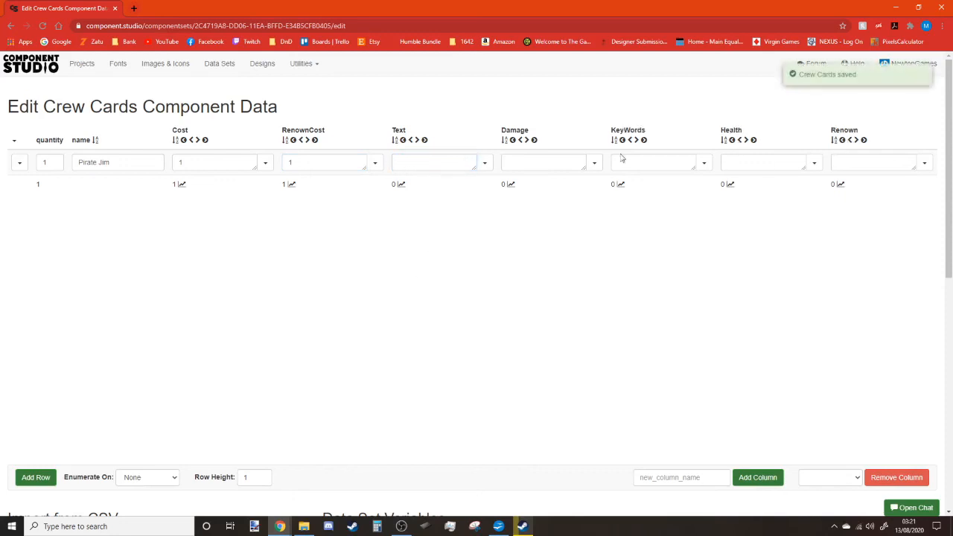
pyautogui.click(629, 140)
pyautogui.click(520, 140)
pyautogui.write('Fat - Ugly')
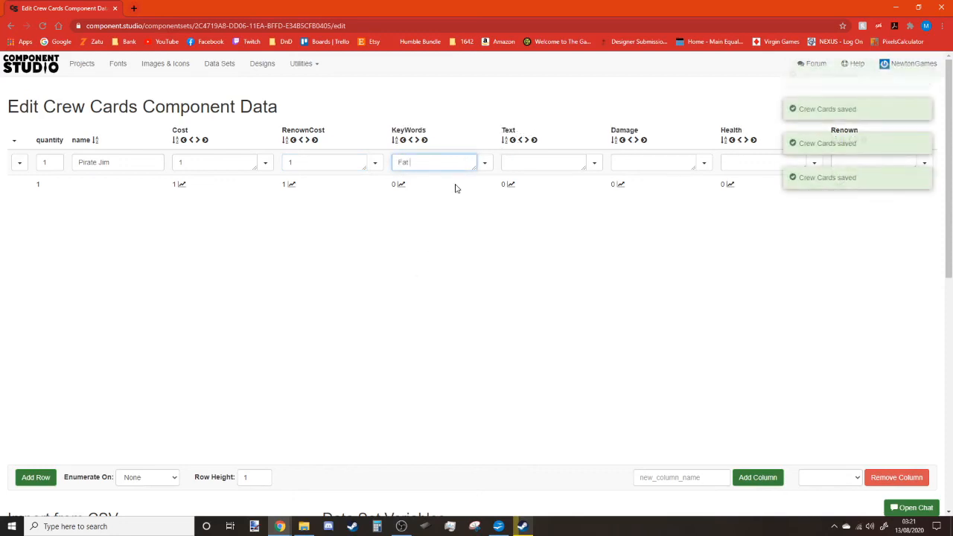
# Enter rules text Cry Deeply, Damage 1, Health 1, Renown 0, then reopen Crew Deck.
pyautogui.click(520, 163)
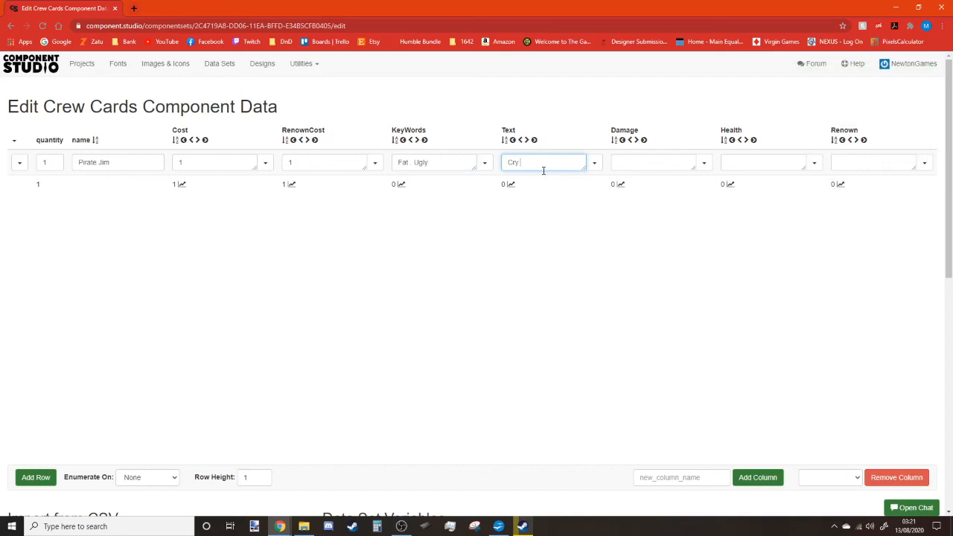
pyautogui.click(659, 162)
pyautogui.write('1')
pyautogui.click(757, 162)
pyautogui.write('1')
pyautogui.click(842, 163)
pyautogui.write('0')
pyautogui.click(772, 292)
pyautogui.click(260, 65)
pyautogui.click(876, 171)
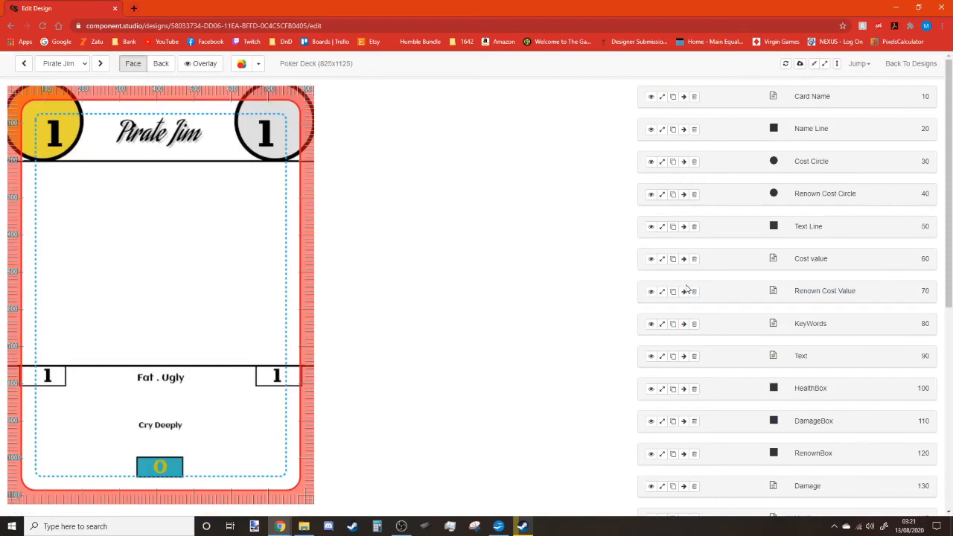
# Turn on the overlay and save the Pirate Jim card as a PNG image.
pyautogui.click(201, 63)
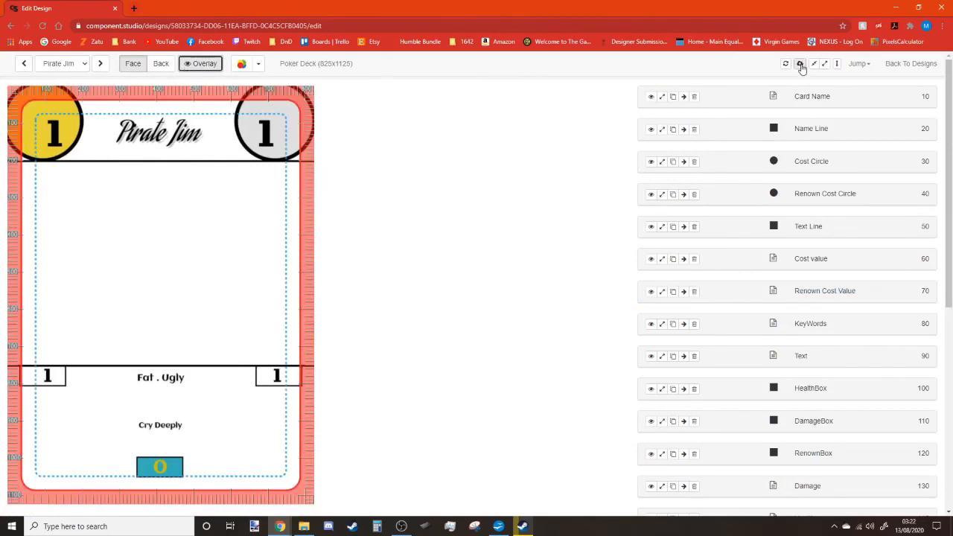
pyautogui.click(801, 67)
pyautogui.press('Return')
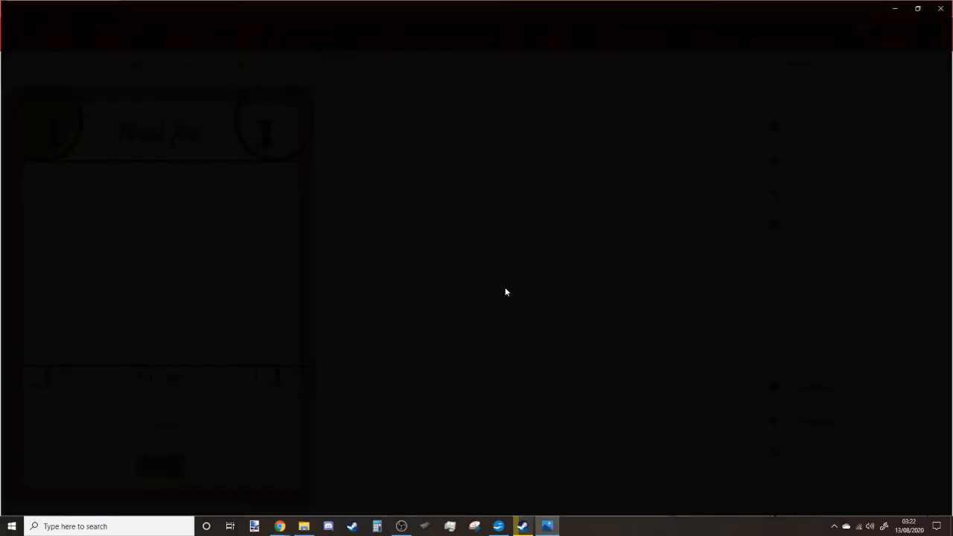
pyautogui.hotkey('alt', 'F4')
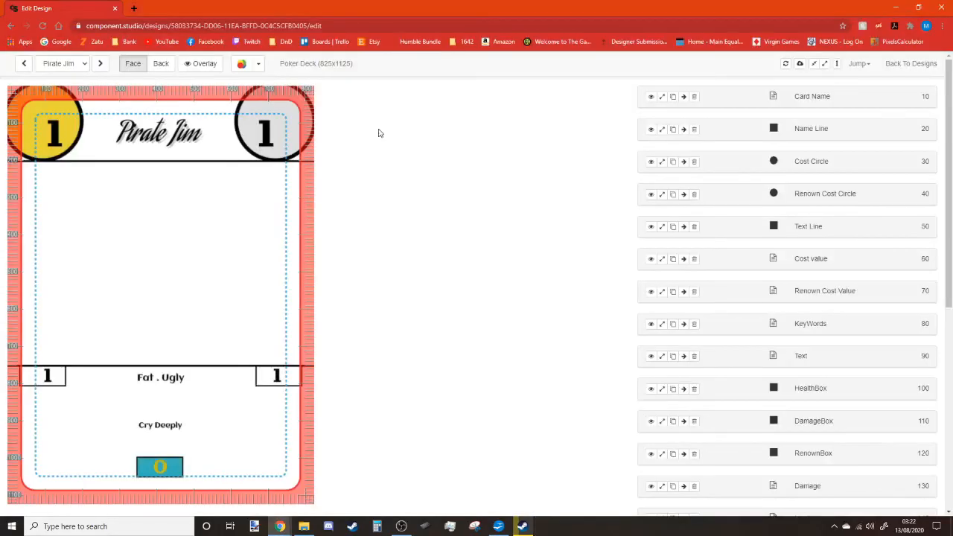
# Clear Pirate Jim's keywords 'Fat Ugly' and rules text 'Cry Deeply' in Crew Cards.
pyautogui.click(912, 64)
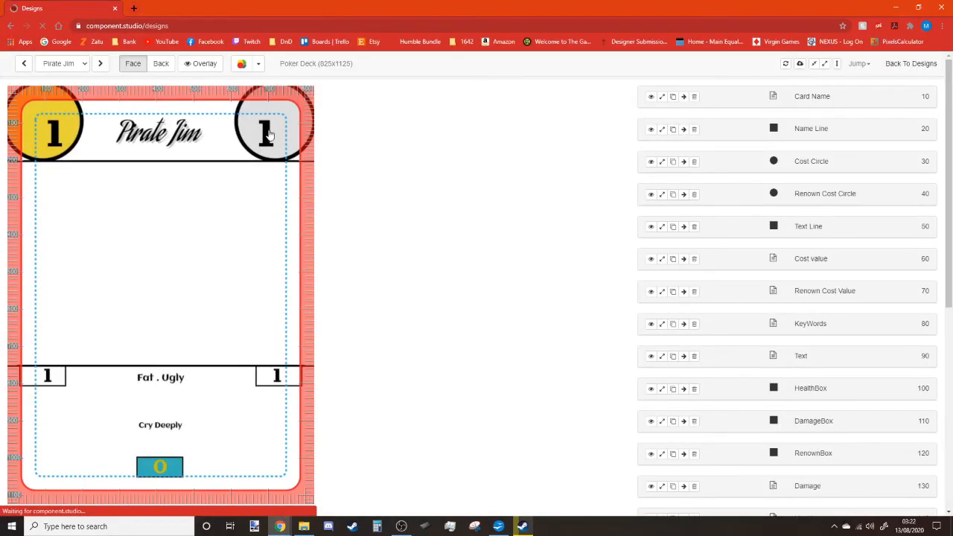
pyautogui.click(219, 64)
pyautogui.click(634, 173)
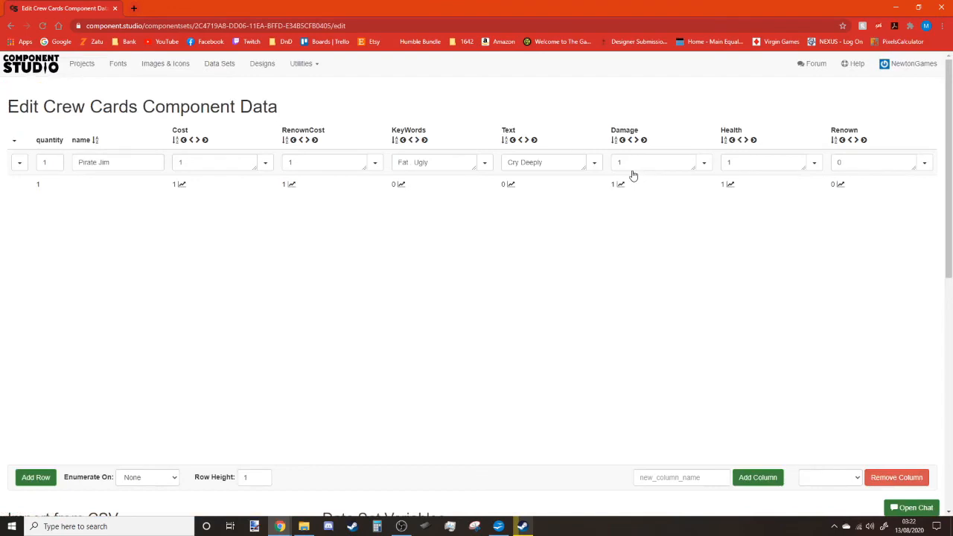
pyautogui.tripleClick(434, 164)
pyautogui.press('BackSpace')
pyautogui.click(545, 171)
pyautogui.tripleClick(544, 174)
pyautogui.press('BackSpace')
# In the Writer notes, type the 'Key Words' heading under Durability and turn off underline.
pyautogui.click(498, 527)
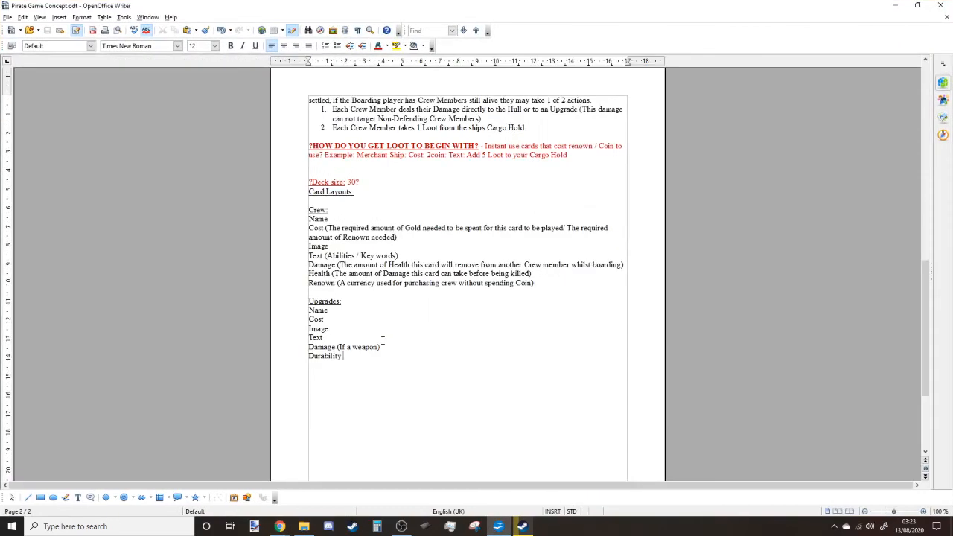
pyautogui.write('Key Words')
pyautogui.hotkey('ctrl', 'u')
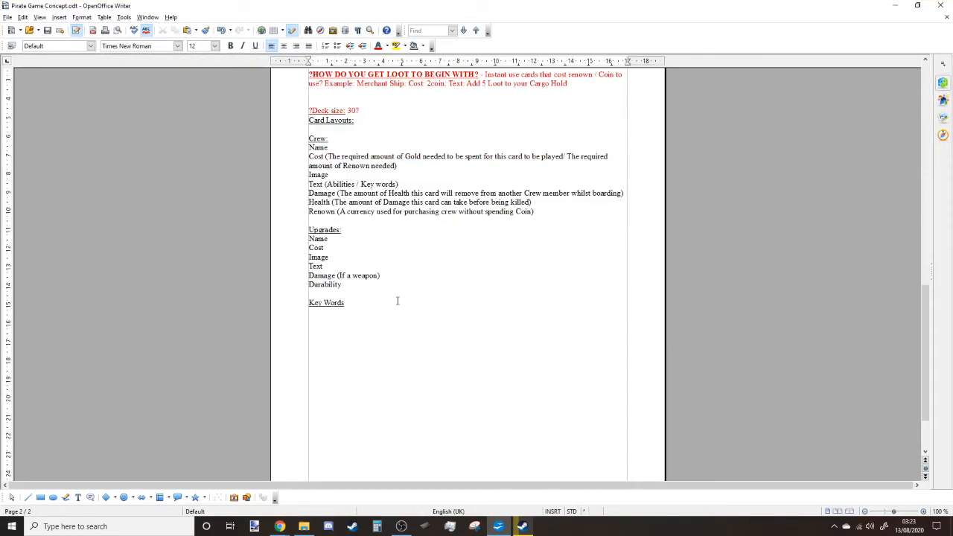
# Add the bold underlined question 'How do you get loot to begin with?' after Cargo Hold, then select it.
pyautogui.scroll(15, 512, 323)
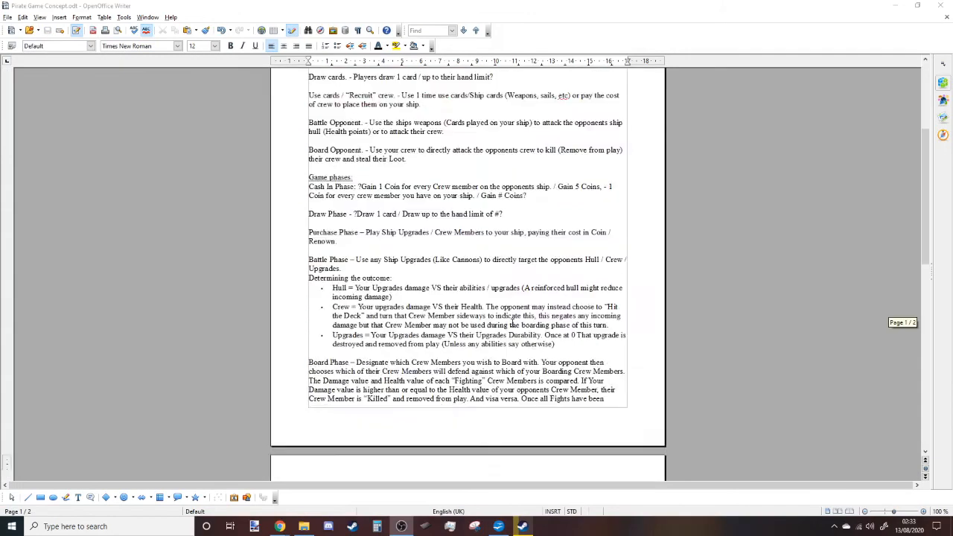
pyautogui.scroll(-6, 512, 322)
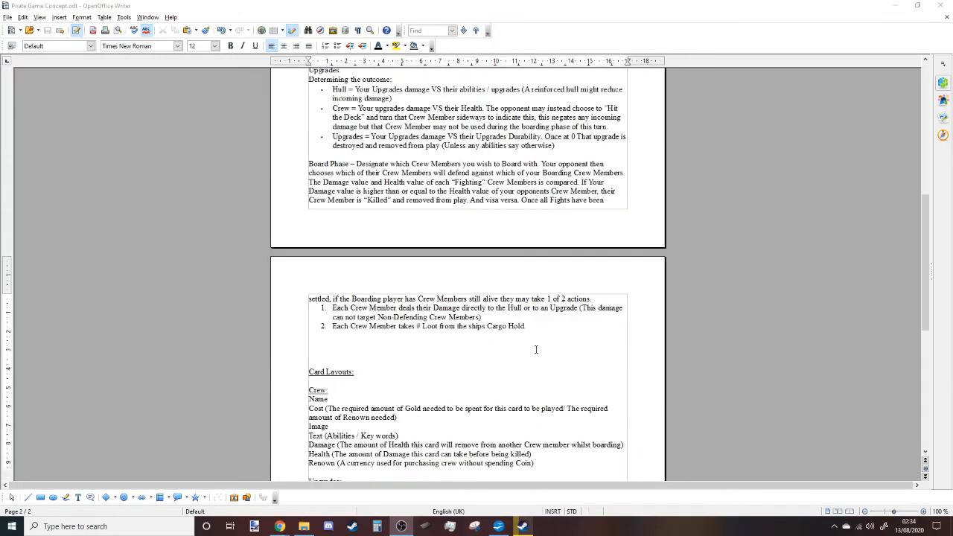
pyautogui.click(535, 350)
pyautogui.write('OW DO')
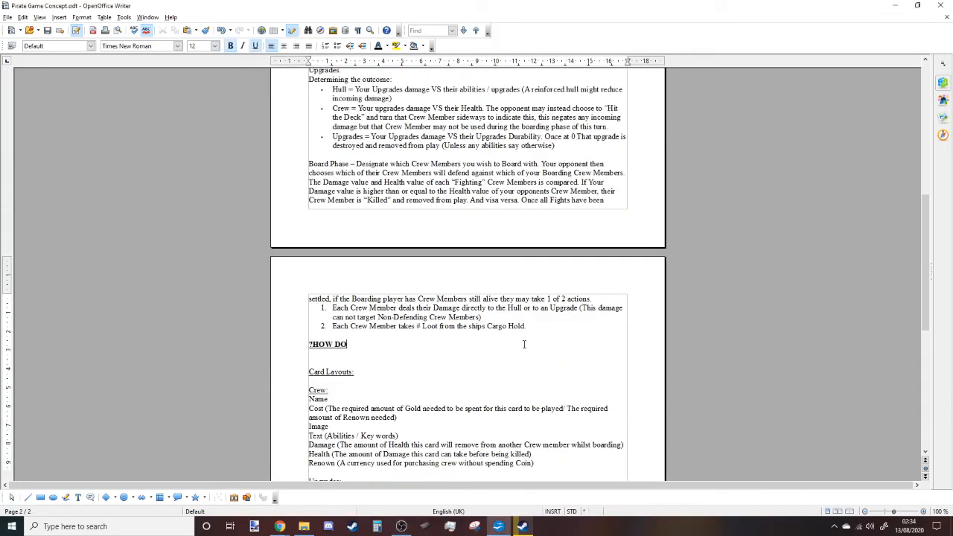
pyautogui.write(' YO UGETGET LOOT TO BEGIN WITH?')
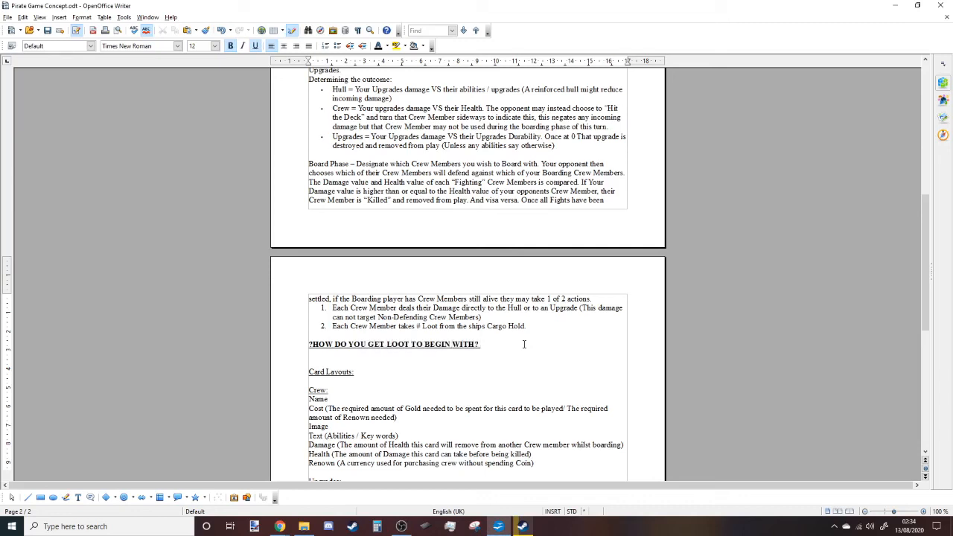
pyautogui.moveTo(479, 345); pyautogui.dragTo(308, 345)
pyautogui.click(386, 45)
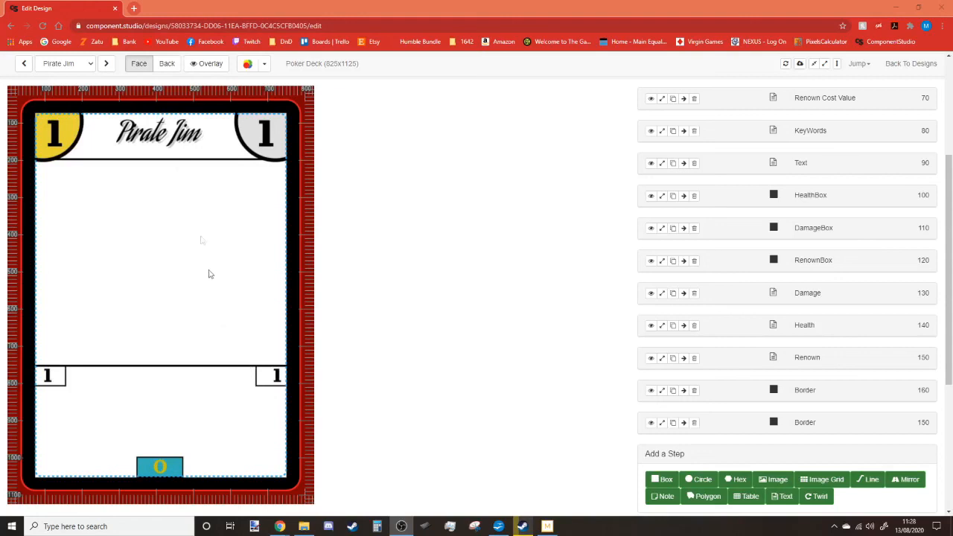
# Advance from Pirate Jim to the next crew card, Captain Jeff.
pyautogui.click(107, 64)
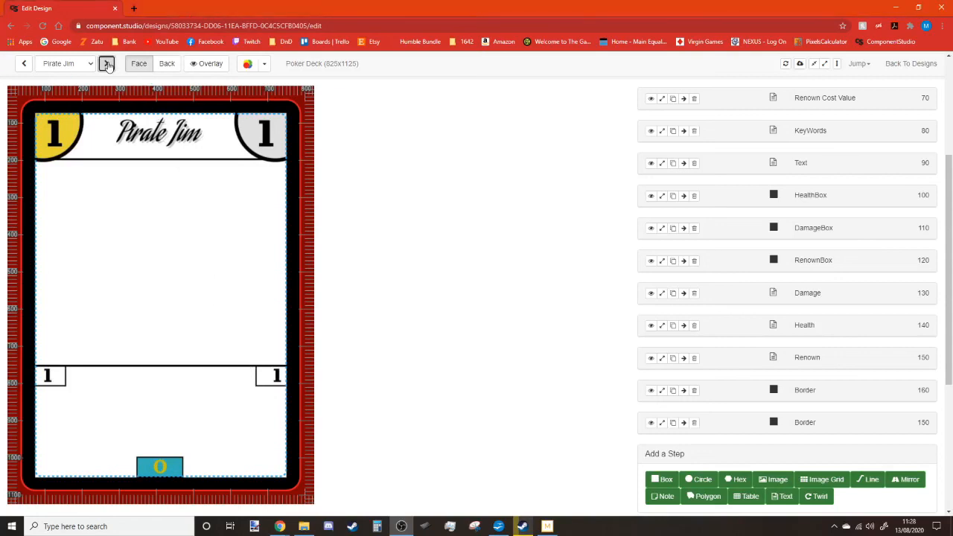